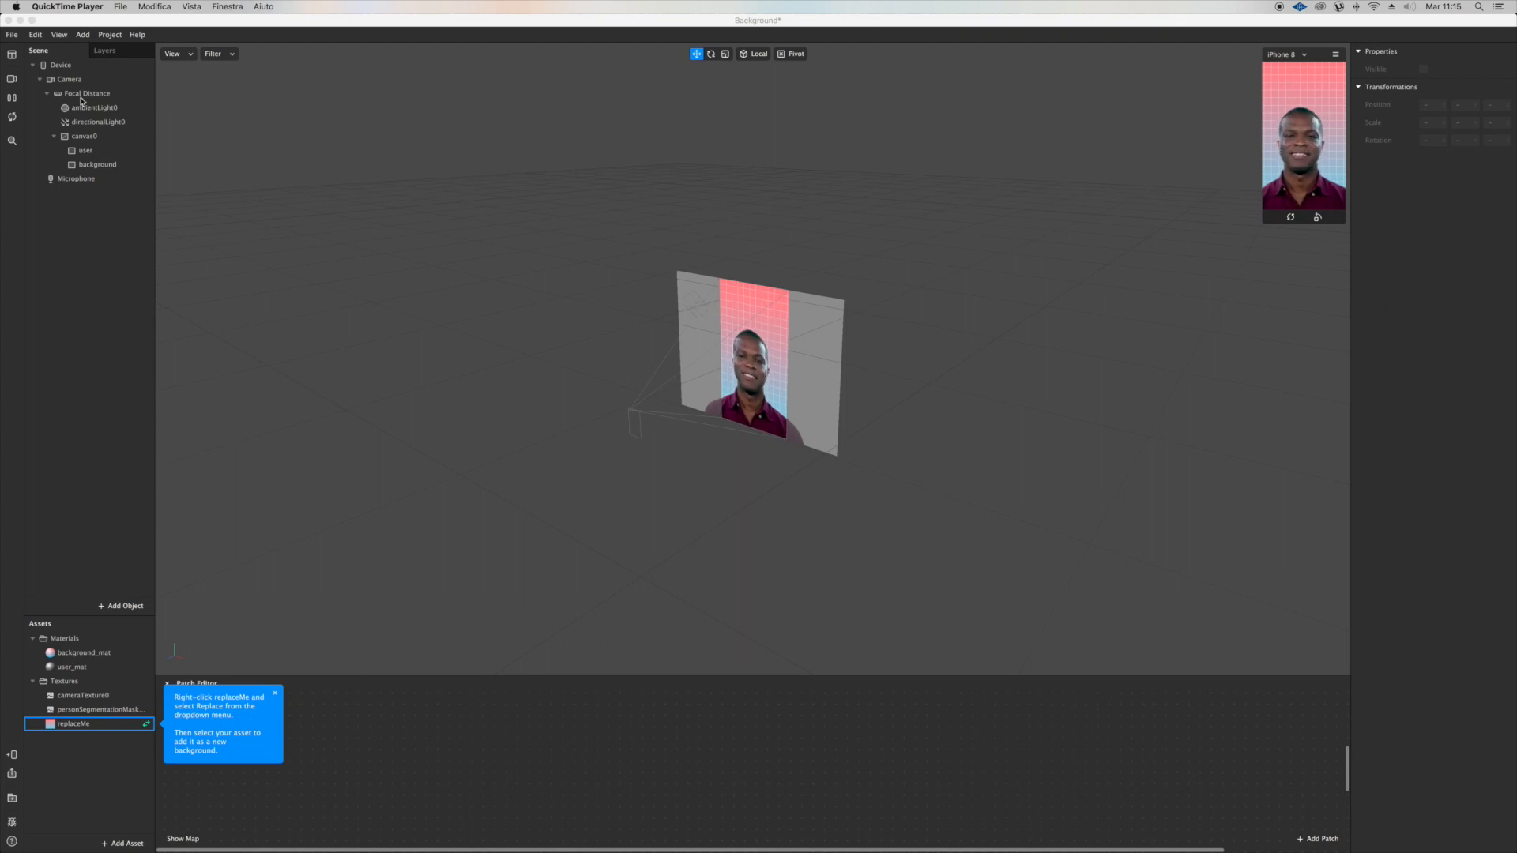
pyautogui.click(12, 35)
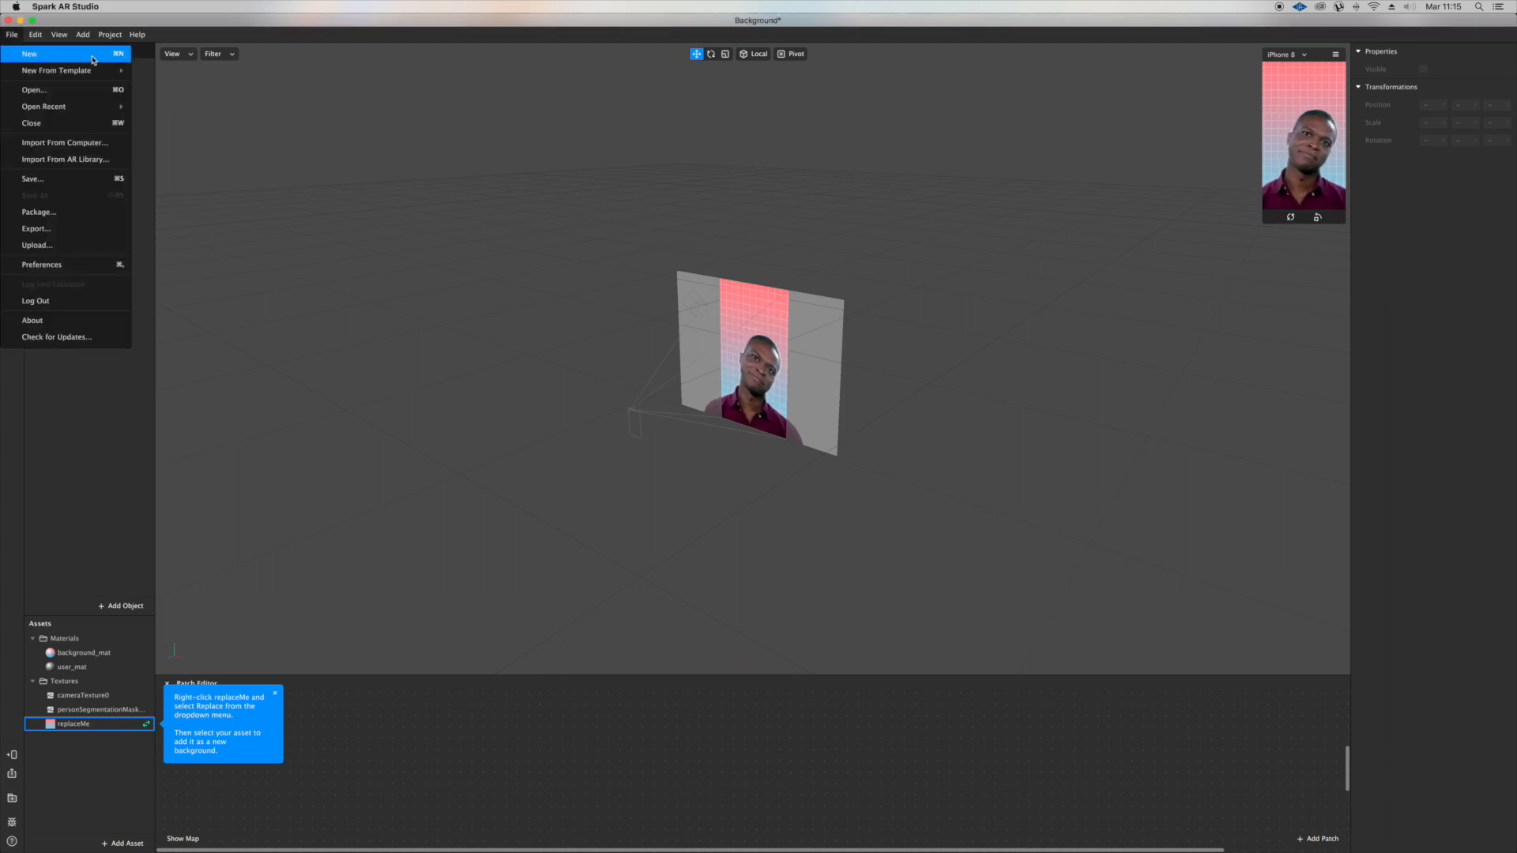
pyautogui.moveTo(94, 70)
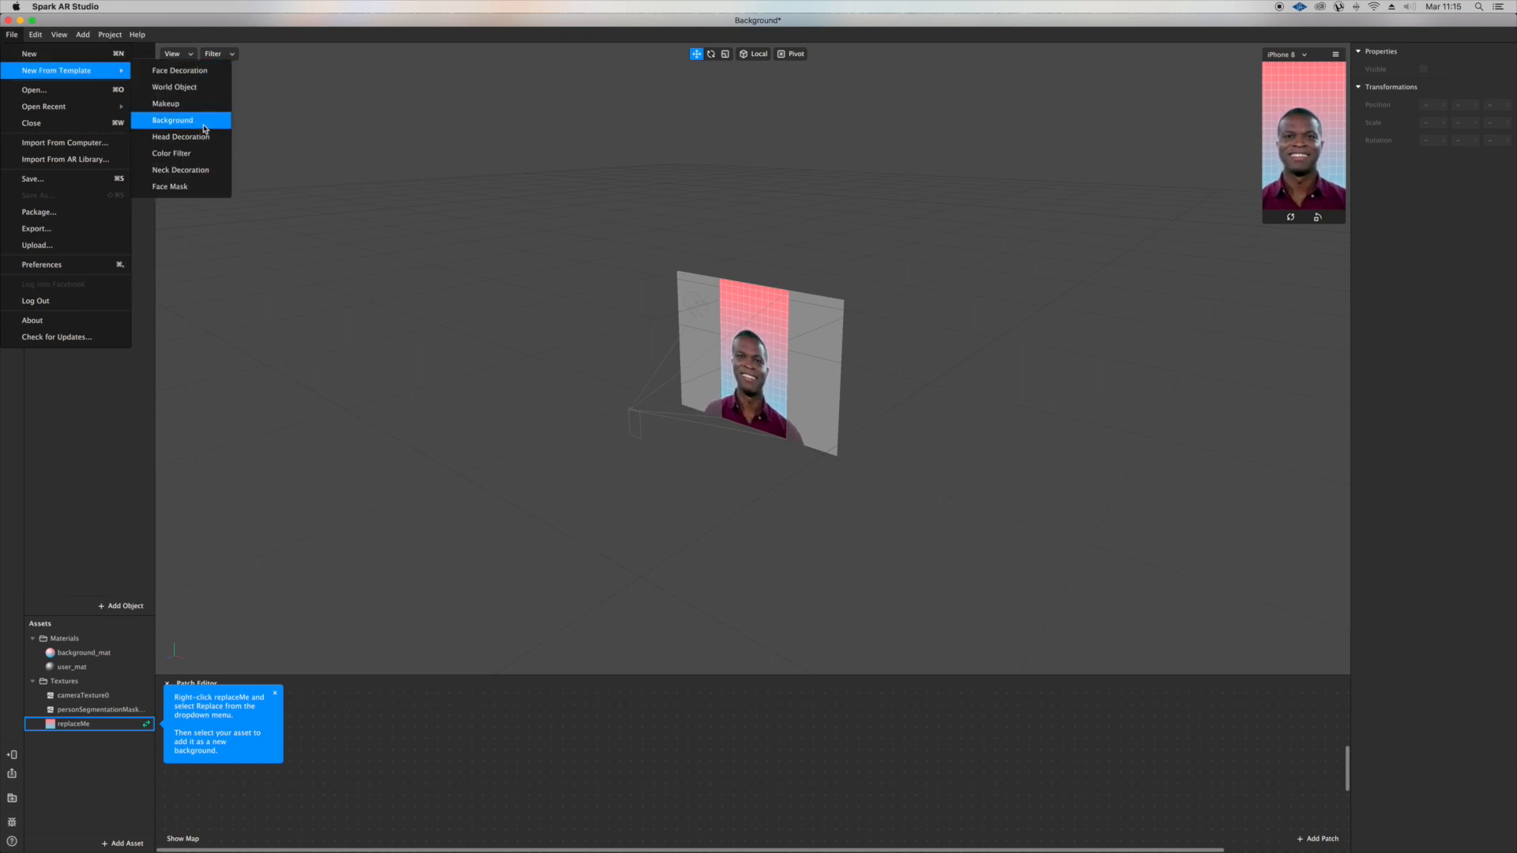
pyautogui.click(414, 340)
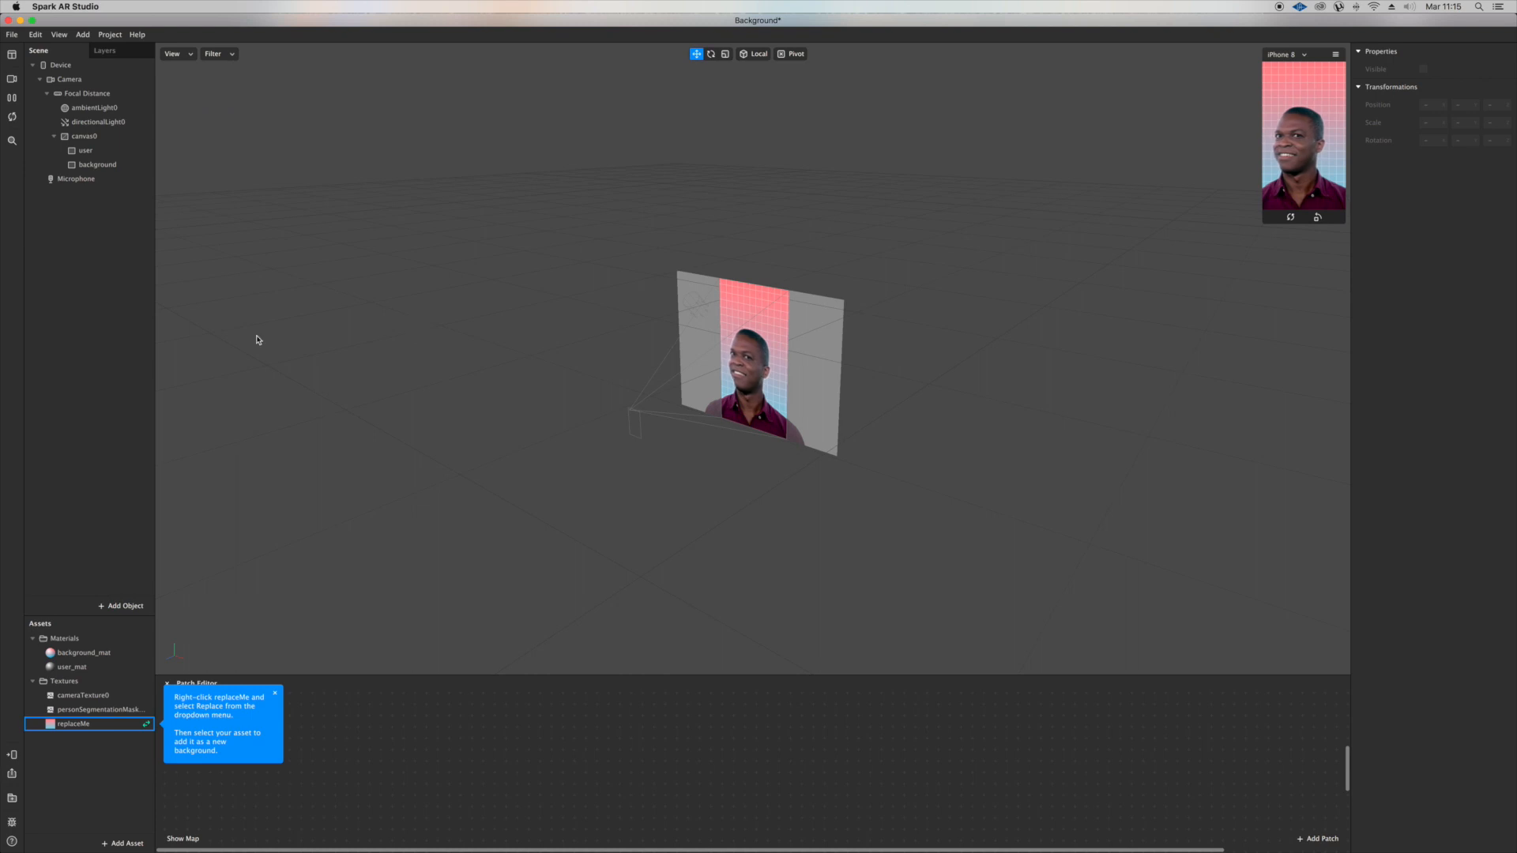
pyautogui.moveTo(838, 436); pyautogui.dragTo(880, 416)
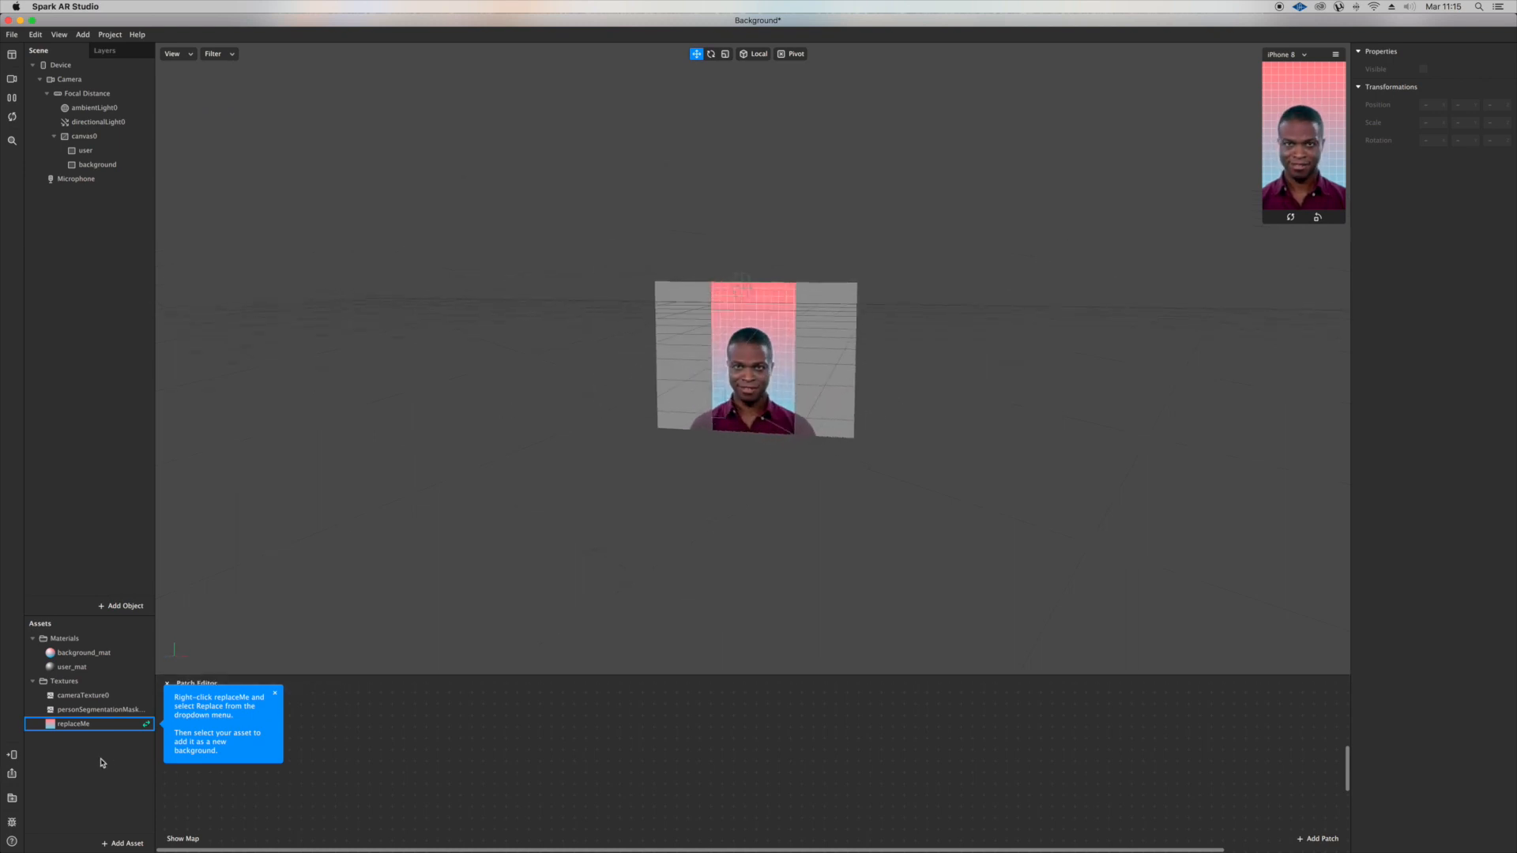
# Step: Delete the template's replaceMe texture from the project assets
pyautogui.click(99, 723)
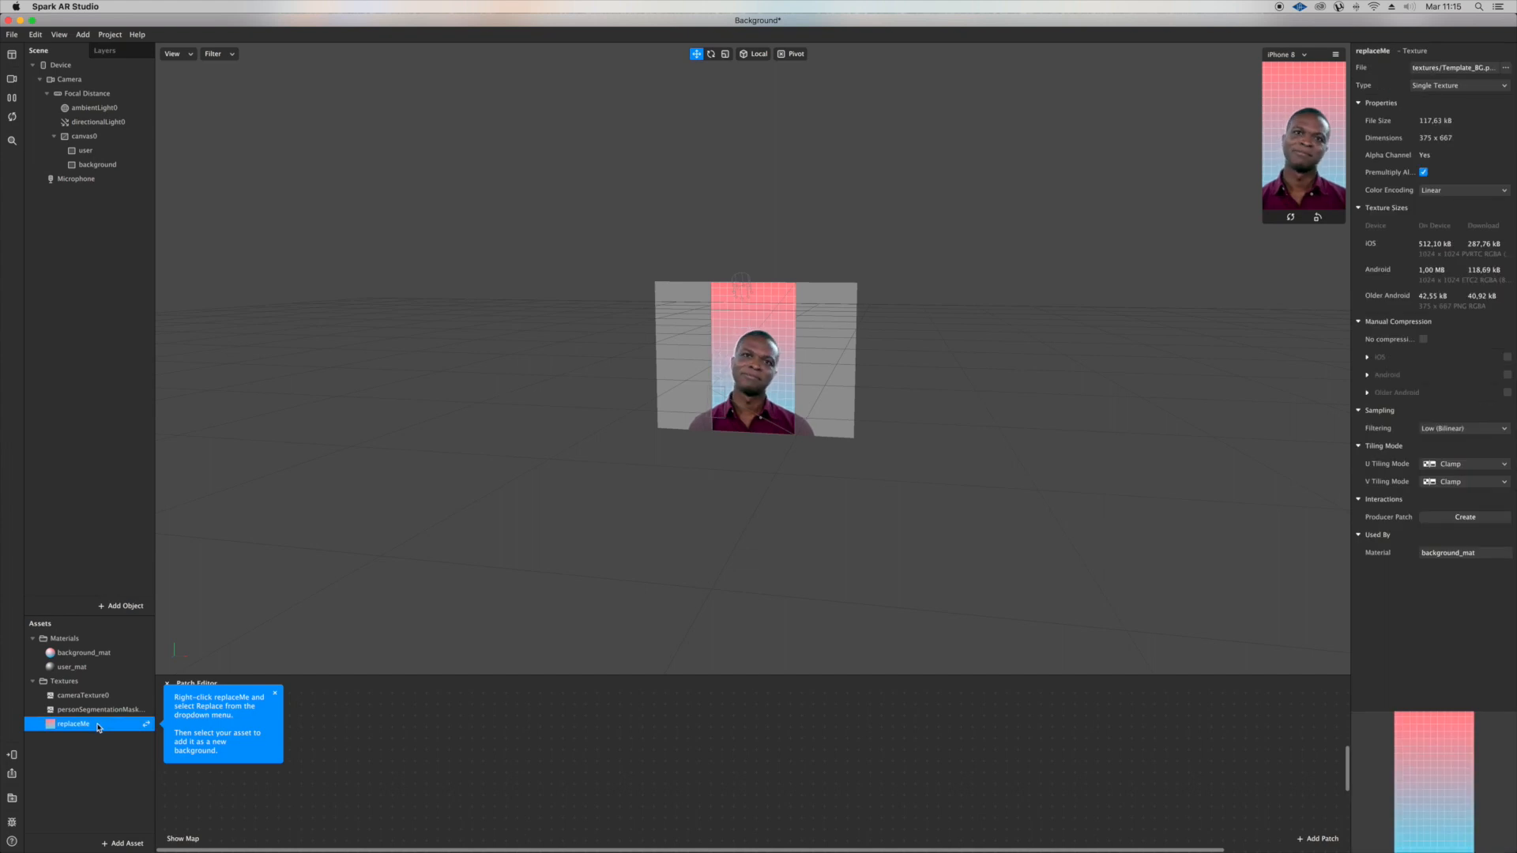
pyautogui.press('BackSpace')
pyautogui.click(853, 96)
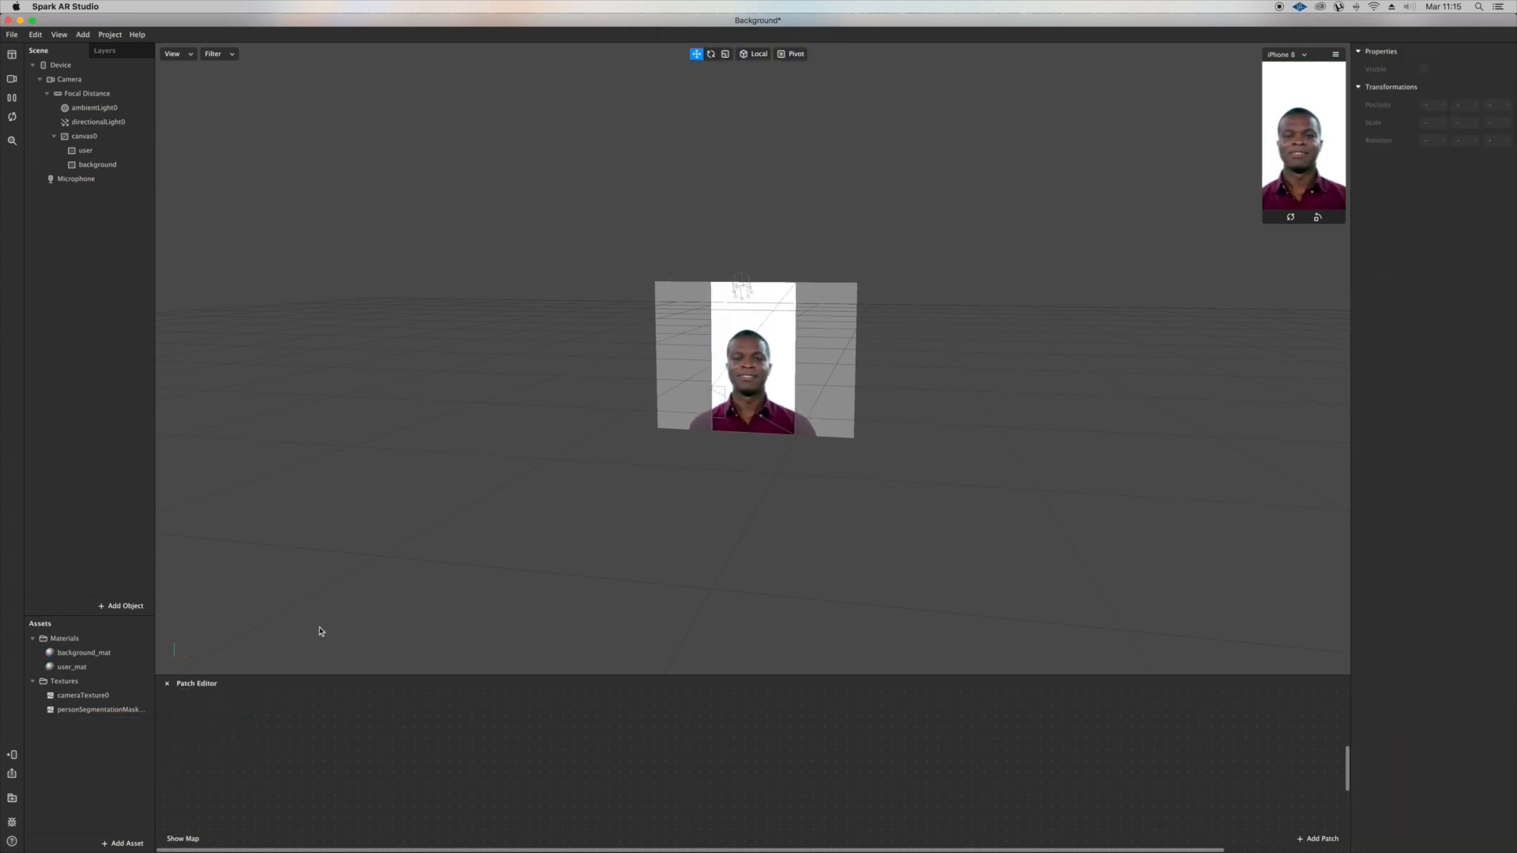
# Step: Import the Pixelate and Tritone Color shader patches from the AR Library's Shaders collection of patch assets
pyautogui.click(125, 843)
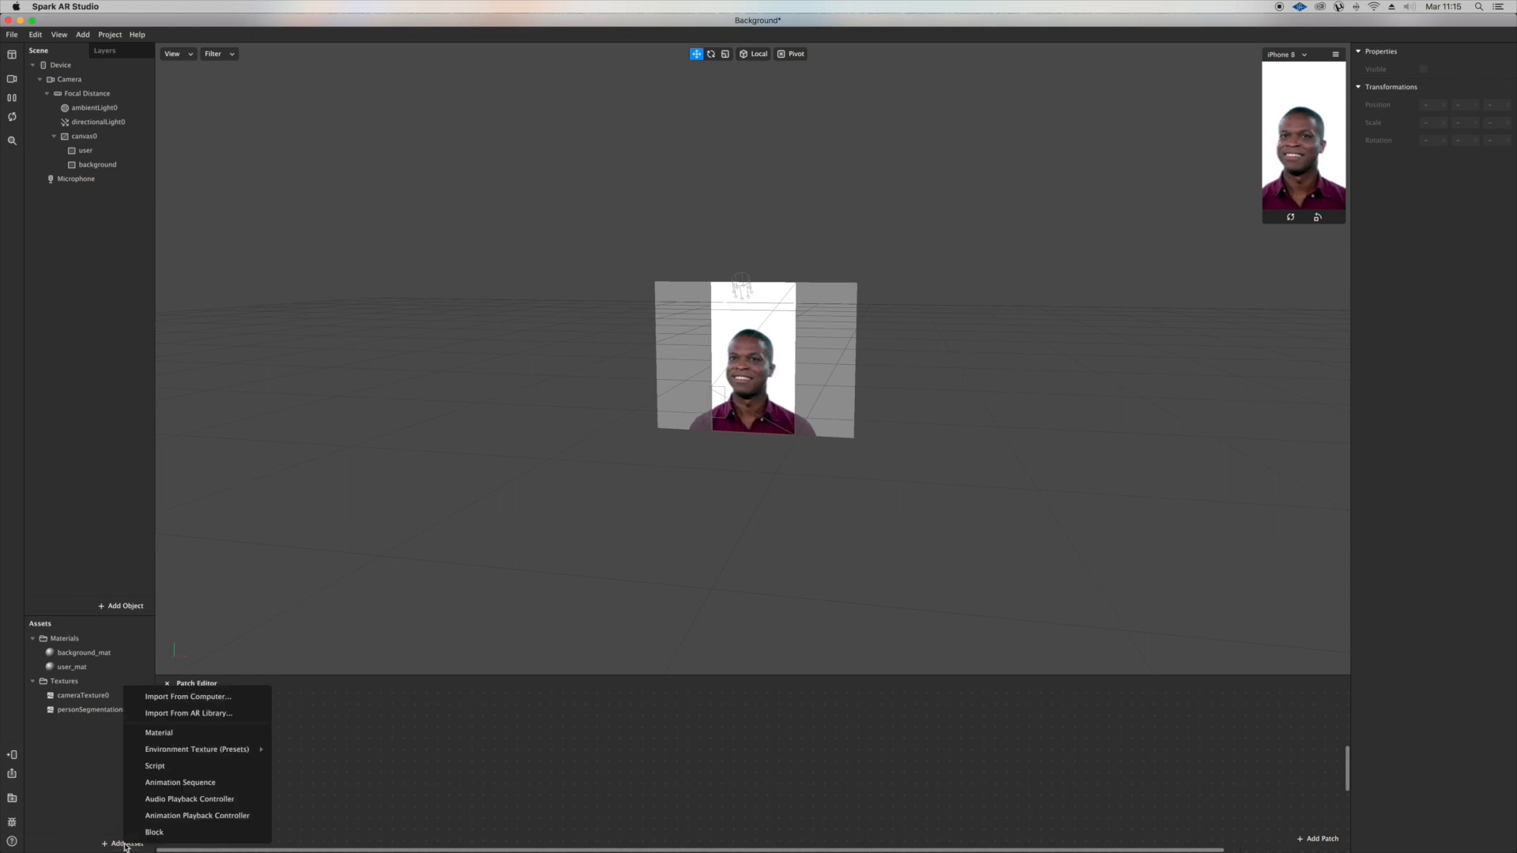
pyautogui.click(231, 714)
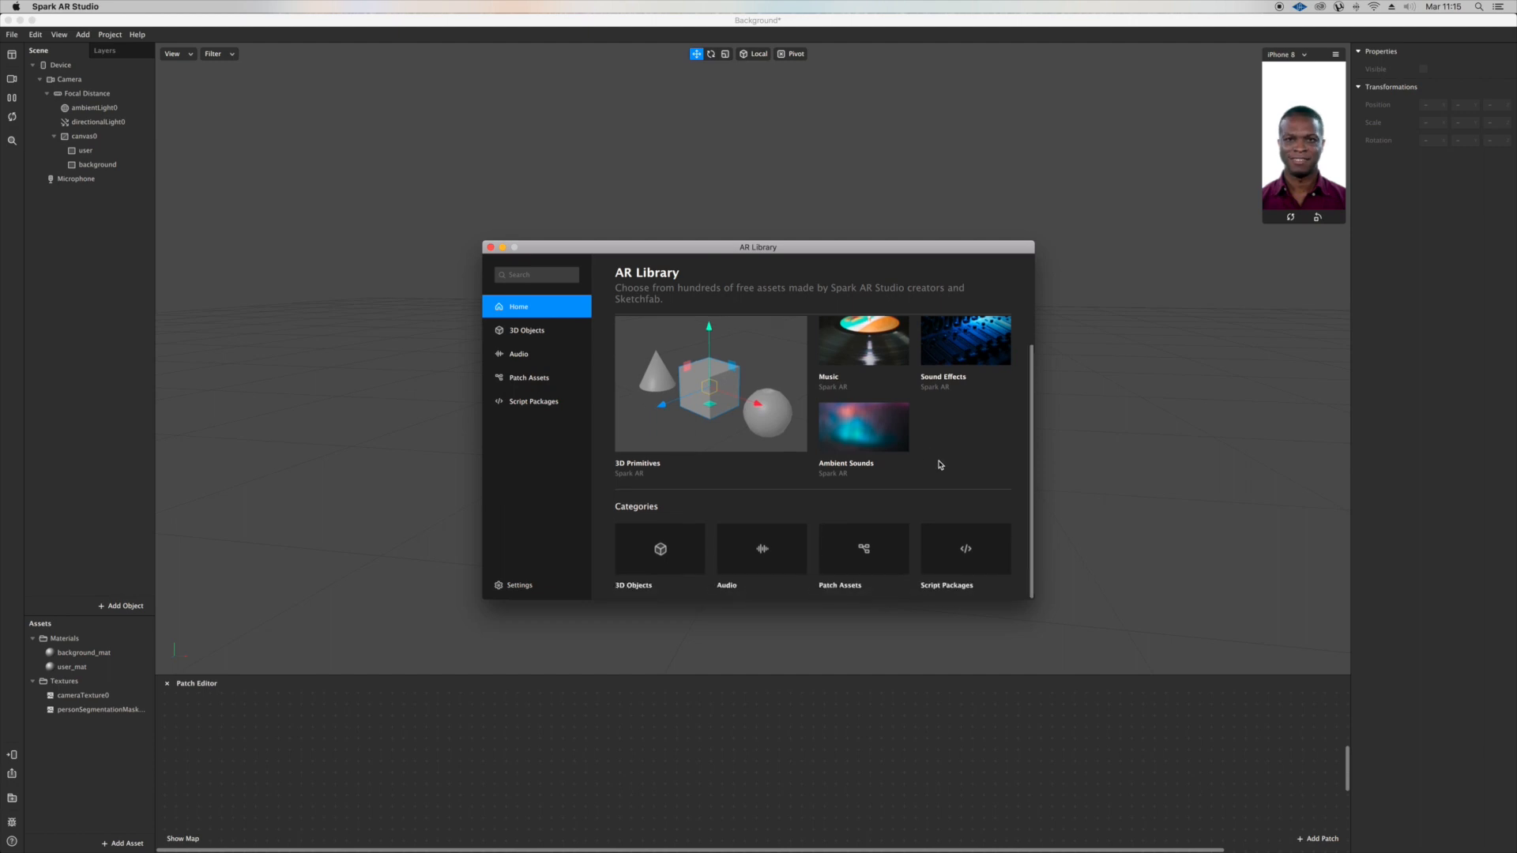
pyautogui.click(866, 583)
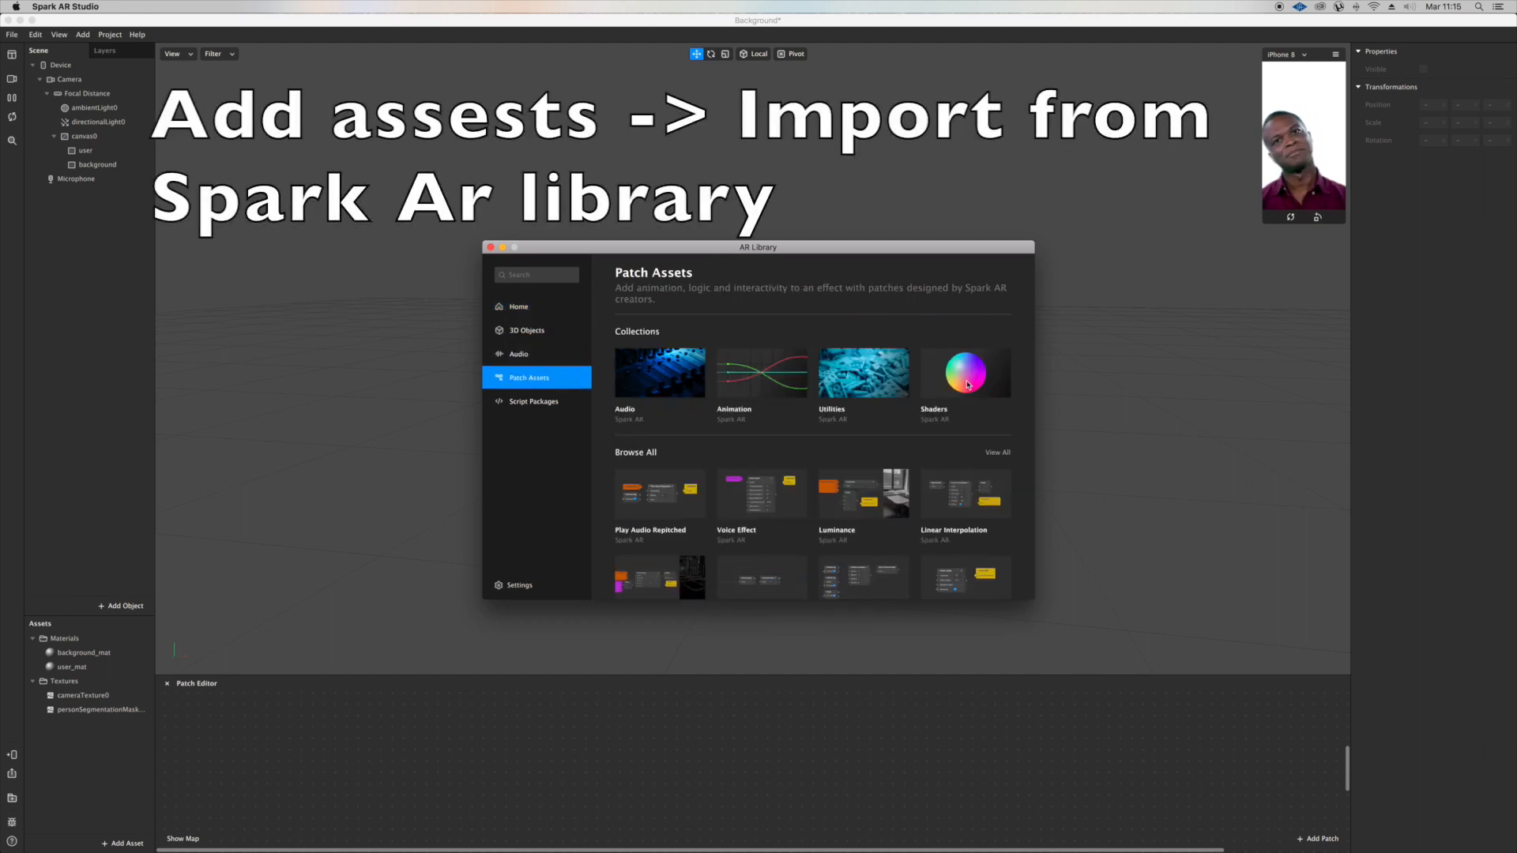
pyautogui.click(966, 373)
pyautogui.scroll(-2, 987, 553)
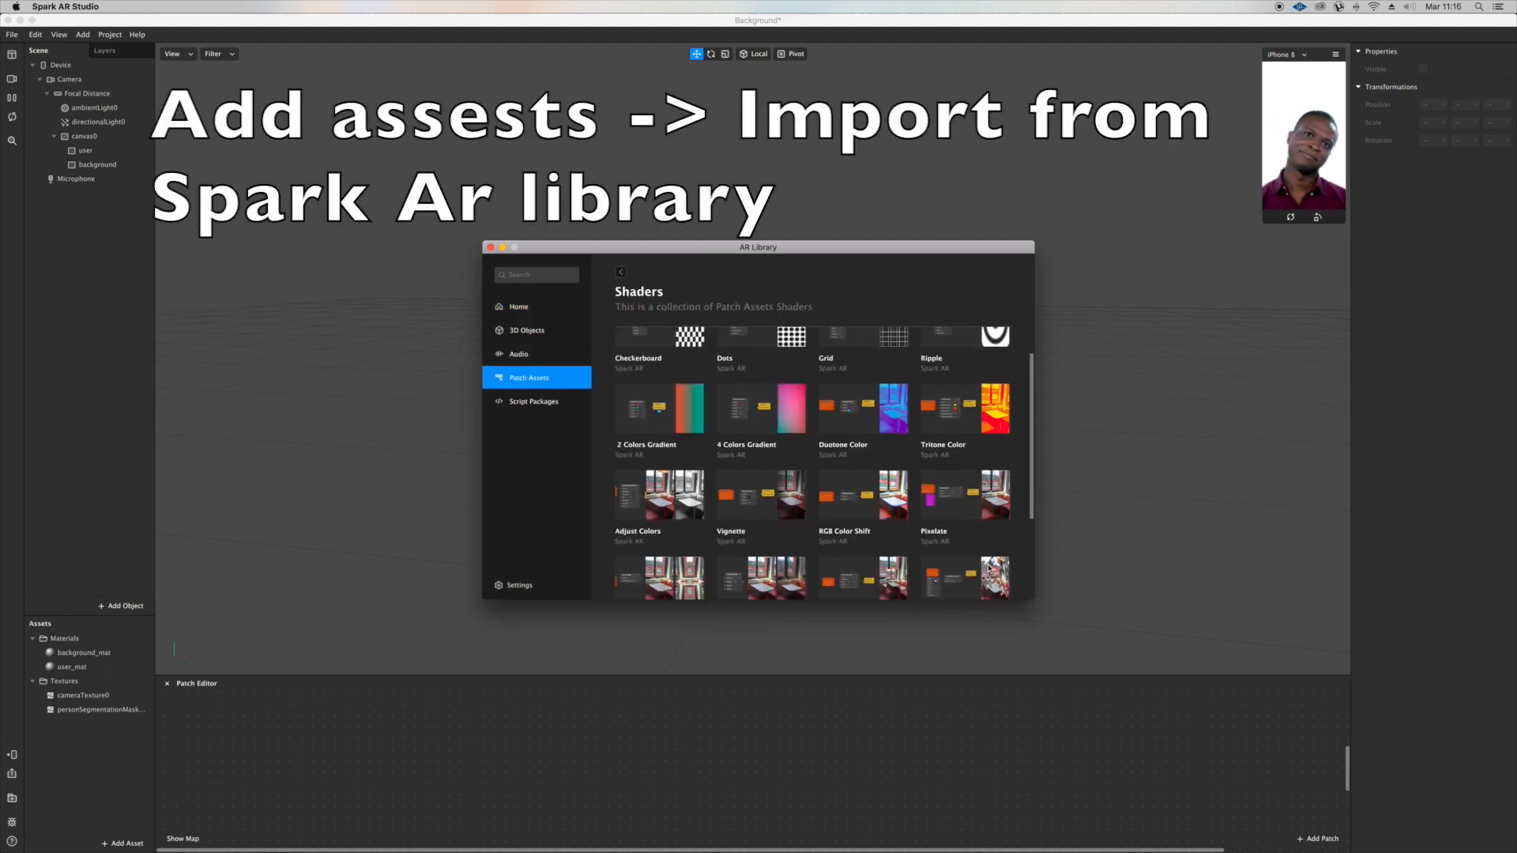
pyautogui.click(985, 499)
pyautogui.click(952, 294)
pyautogui.click(620, 273)
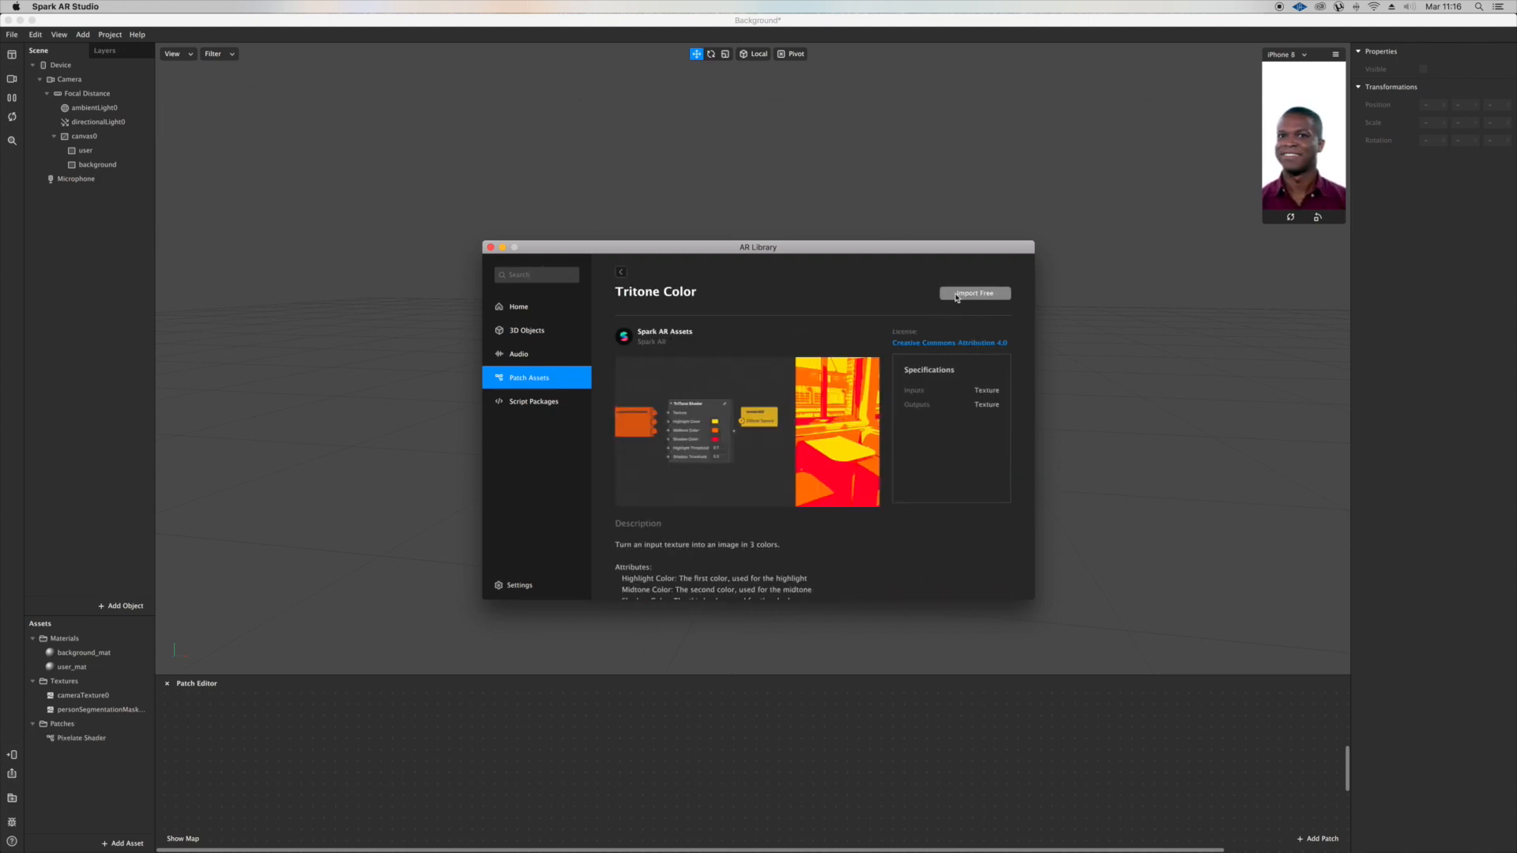
pyautogui.click(621, 272)
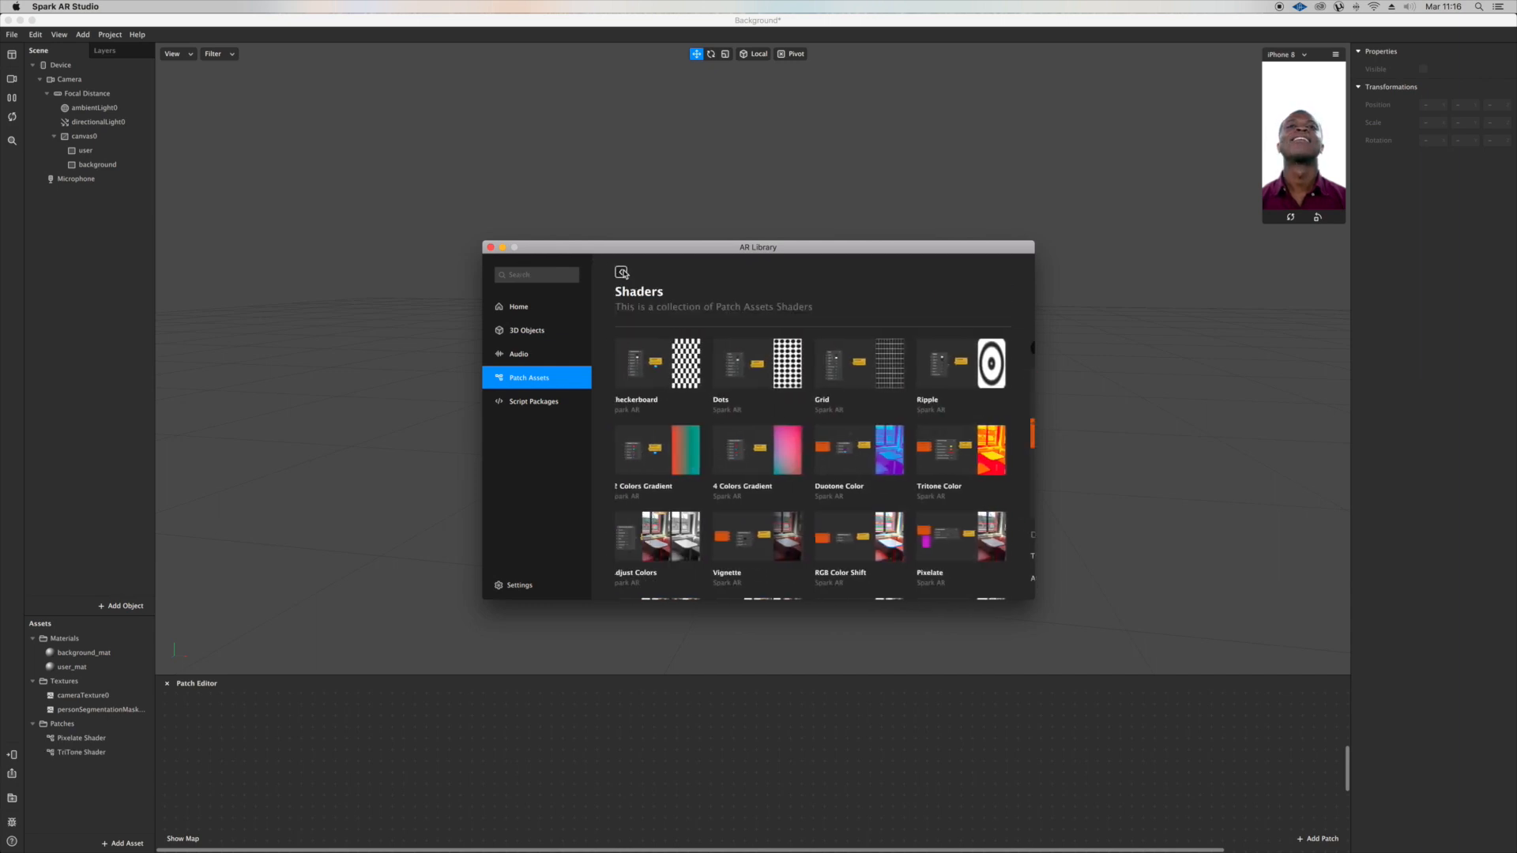
# Step: Import the 4 Colors Gradient and Dots shader patches from the same collection and close the AR Library
pyautogui.click(789, 457)
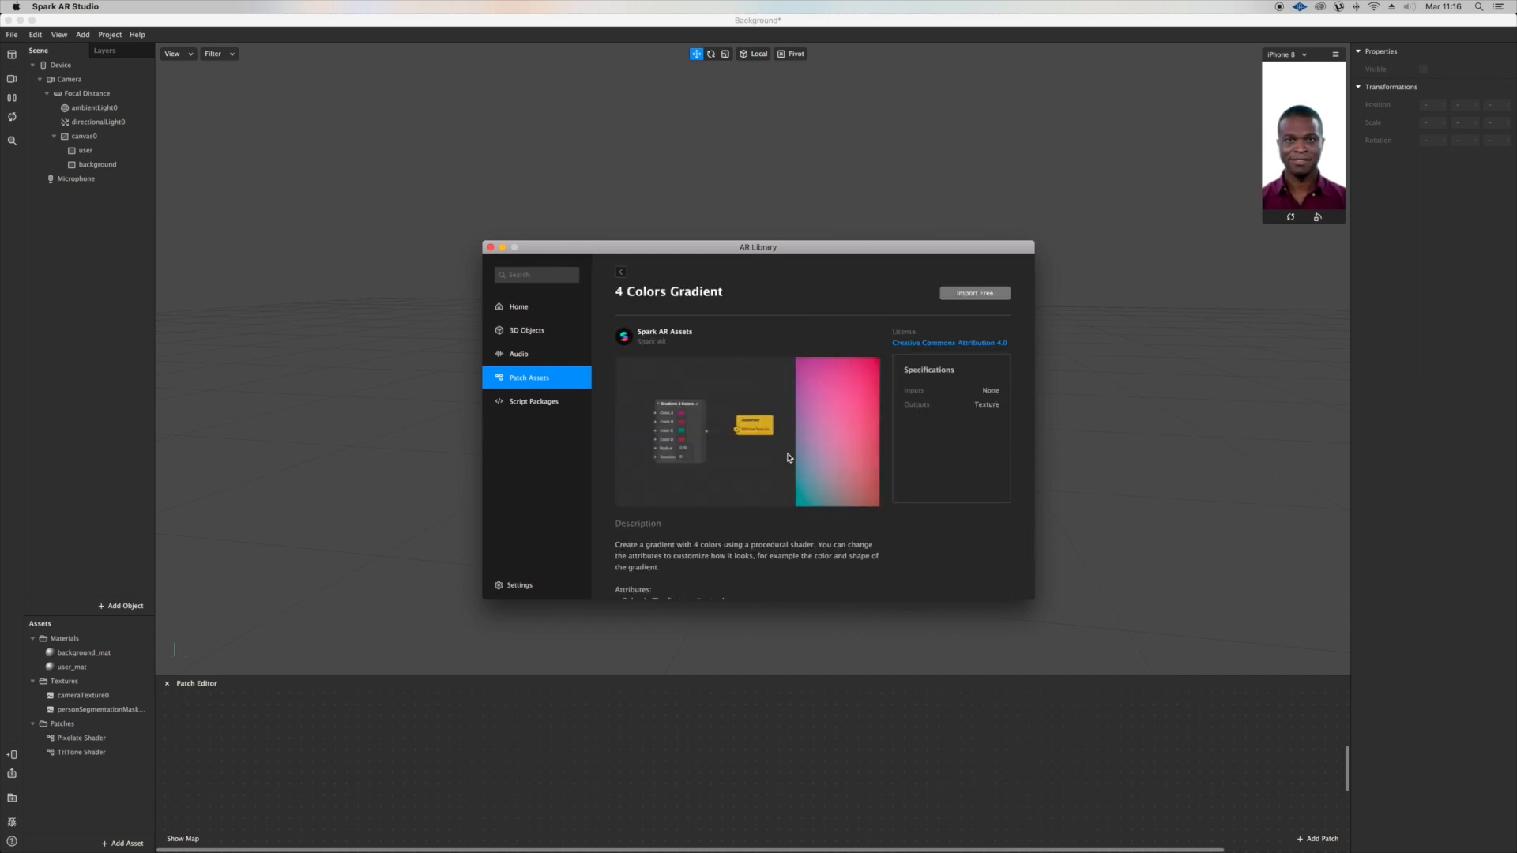
pyautogui.click(955, 297)
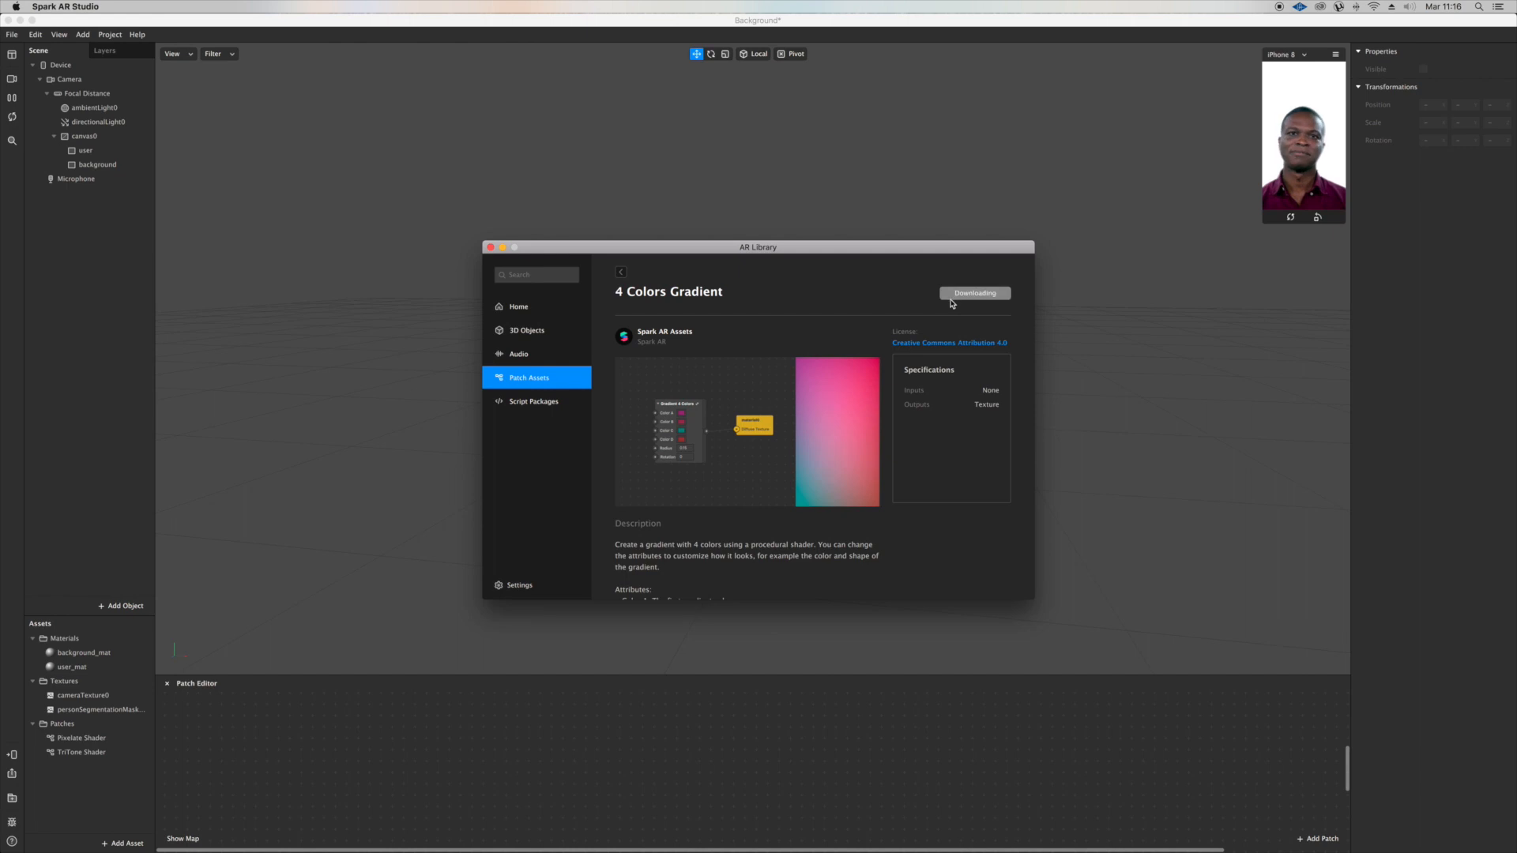
pyautogui.click(621, 272)
pyautogui.scroll(-5, 853, 467)
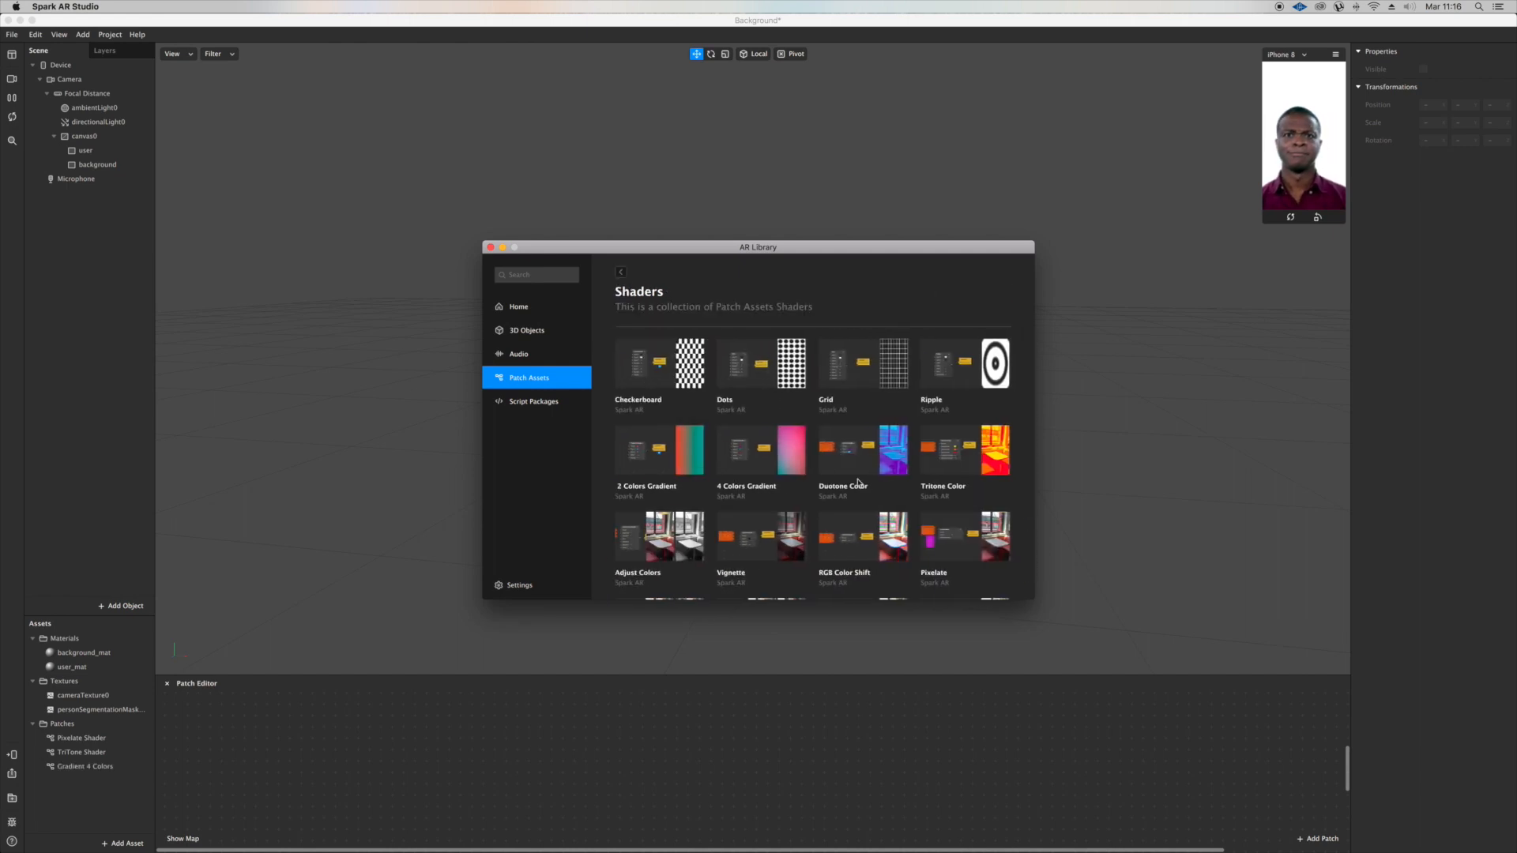
pyautogui.scroll(5, 734, 474)
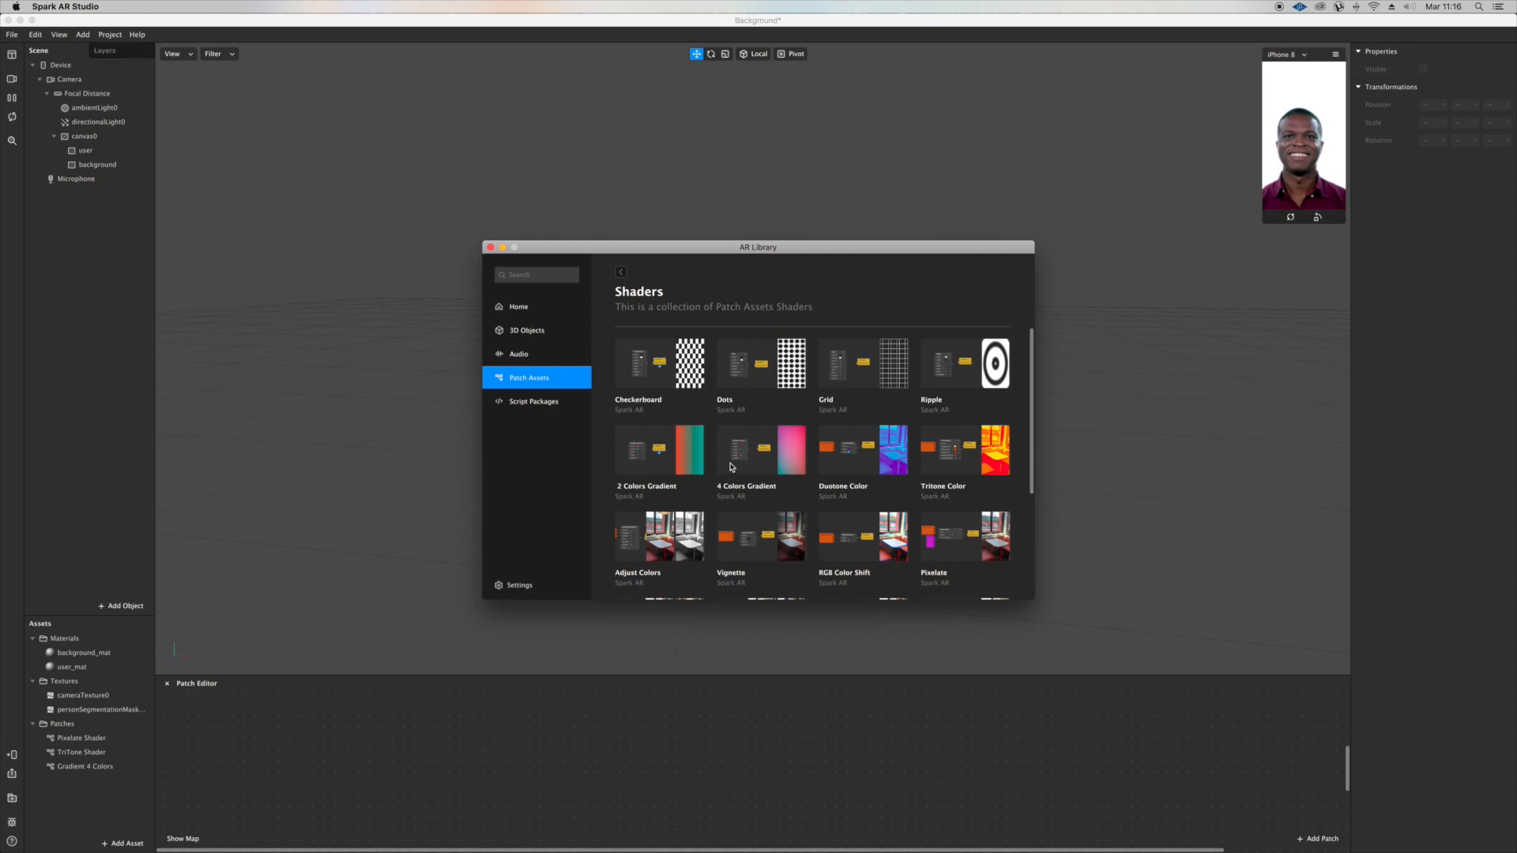
pyautogui.click(792, 380)
pyautogui.click(969, 294)
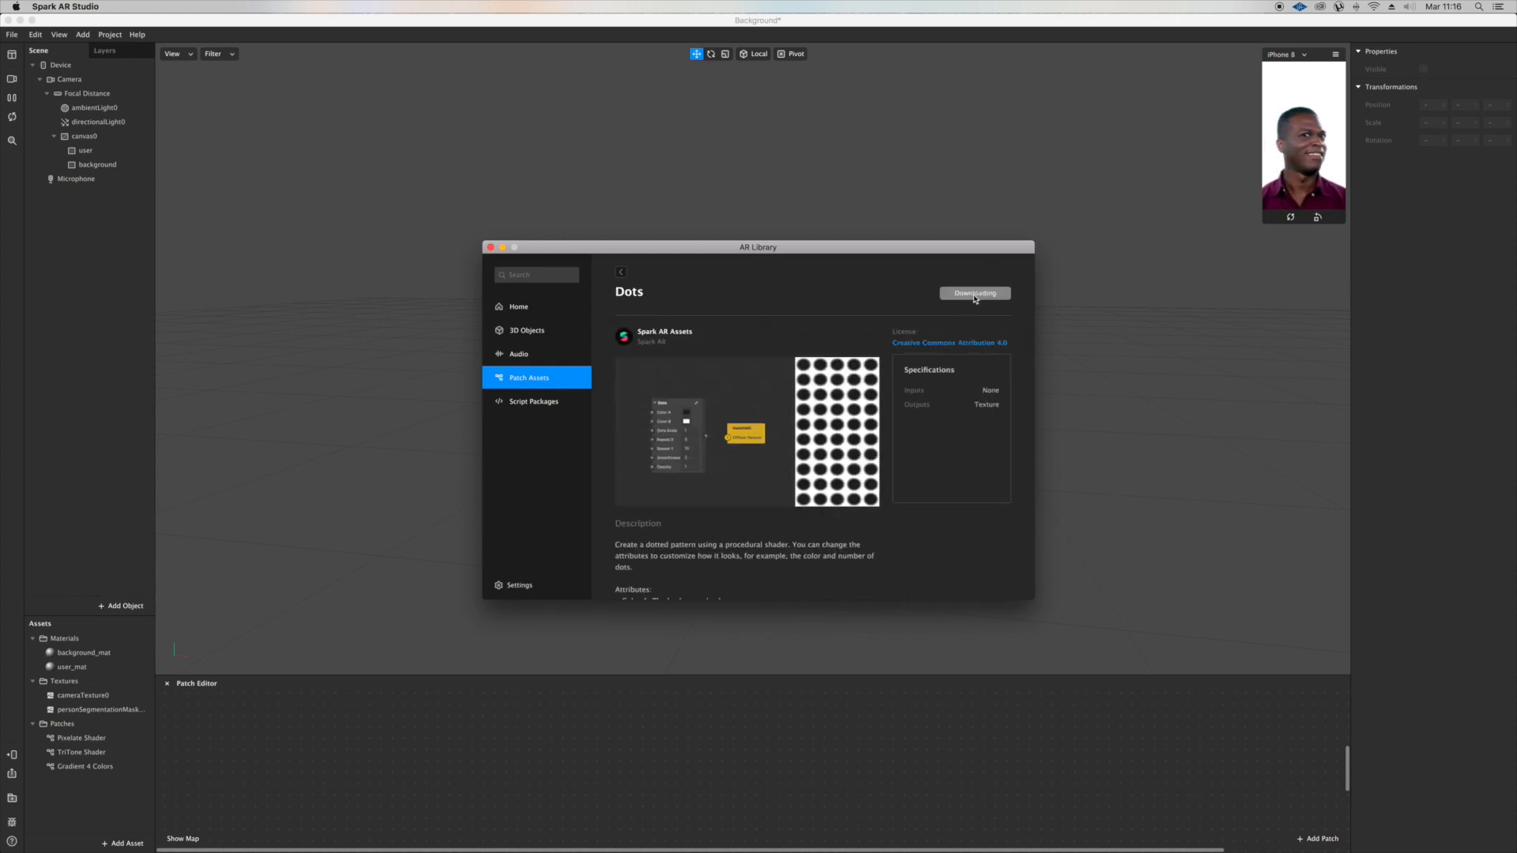
pyautogui.click(490, 247)
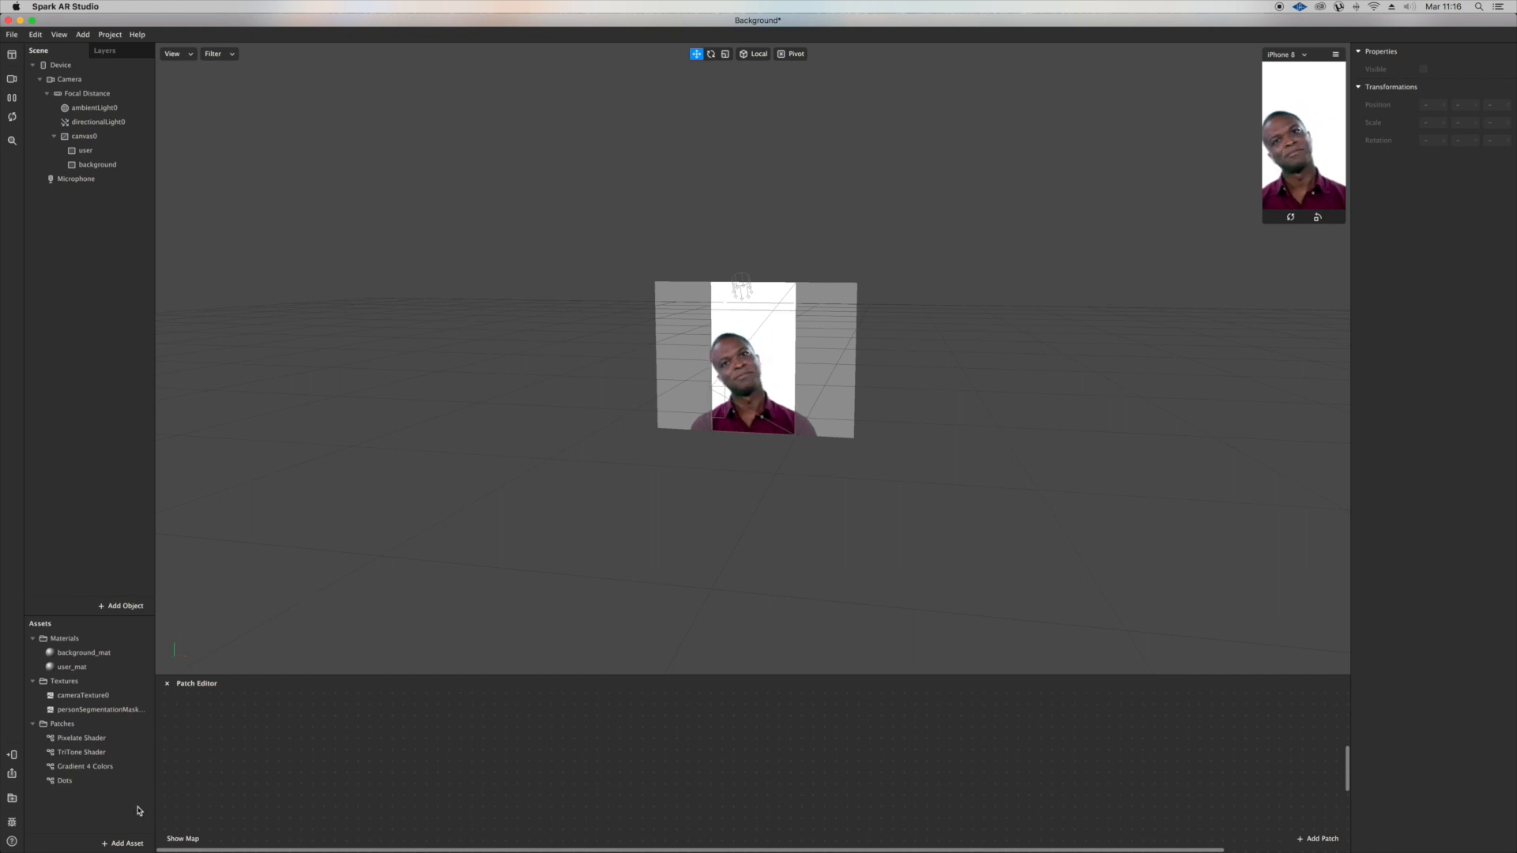
# Step: Create a patch for background_mat's diffuse texture and place it in an enlarged Patch Editor
pyautogui.click(127, 655)
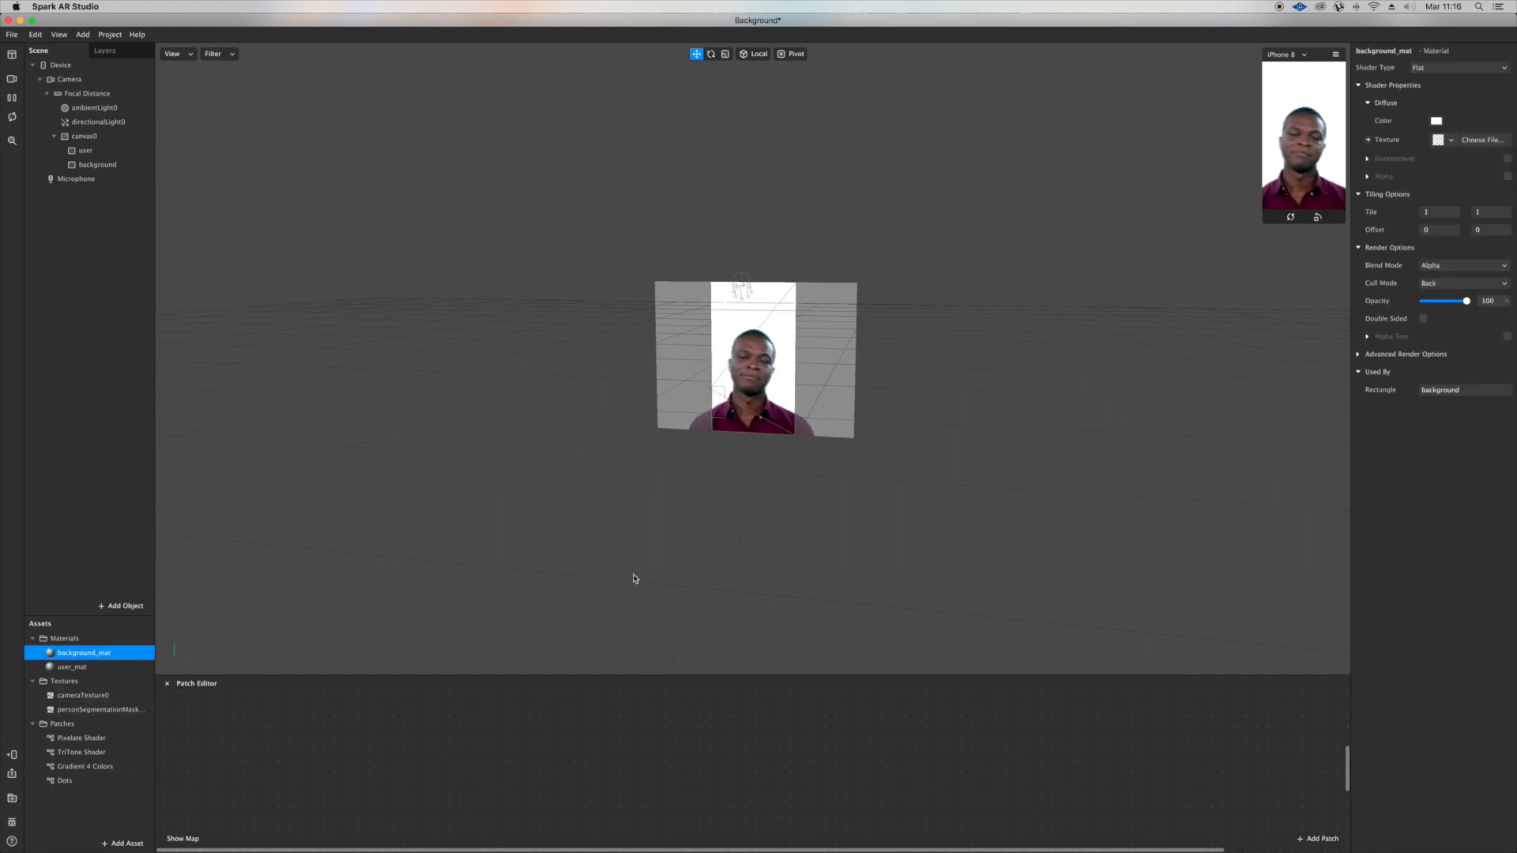
pyautogui.click(1369, 142)
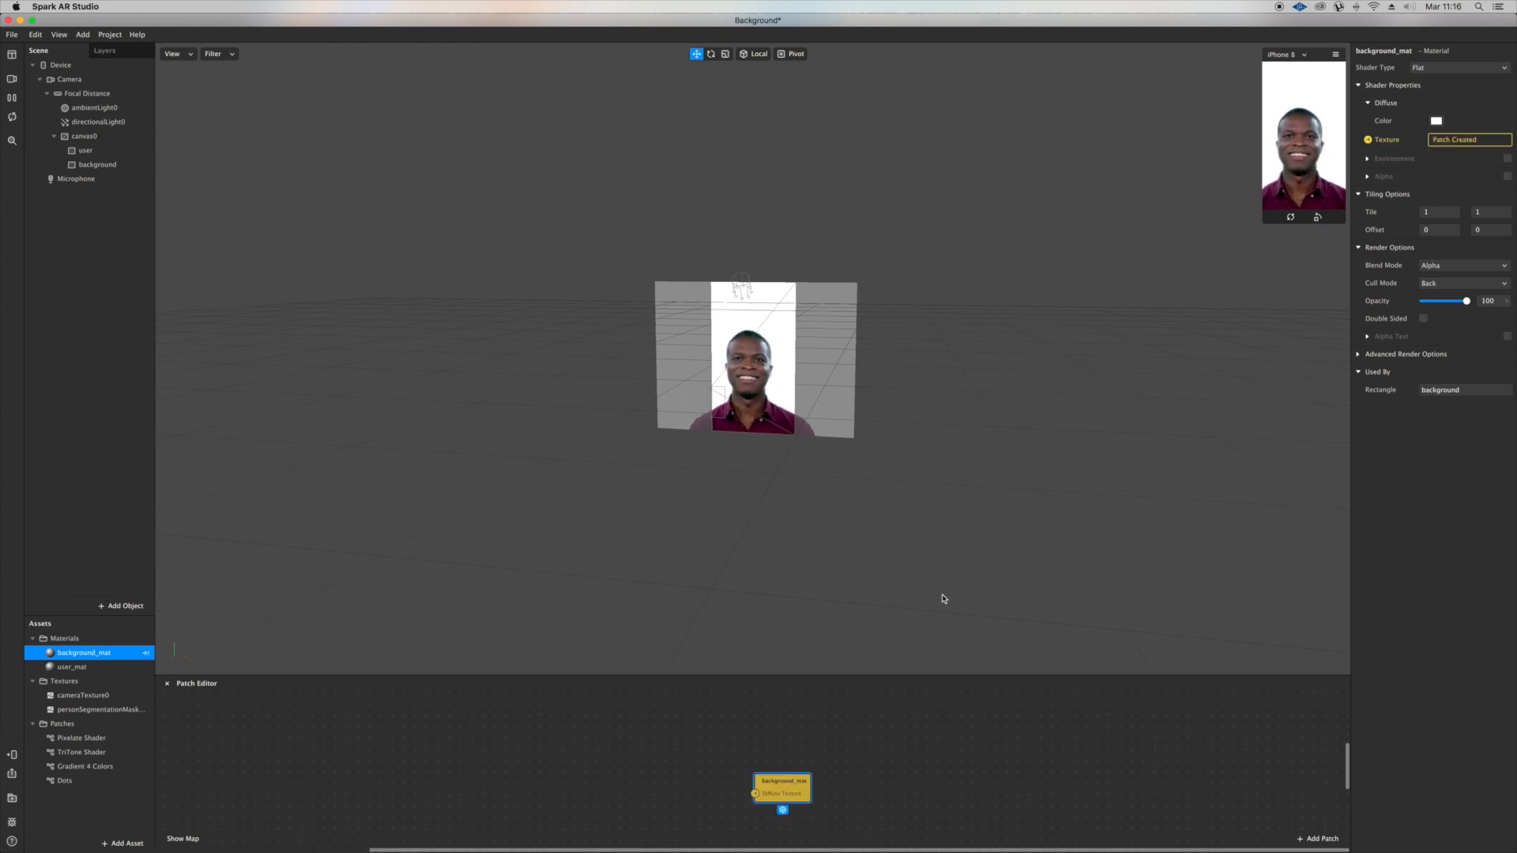
pyautogui.moveTo(917, 675); pyautogui.dragTo(952, 416)
pyautogui.moveTo(773, 583); pyautogui.dragTo(820, 581)
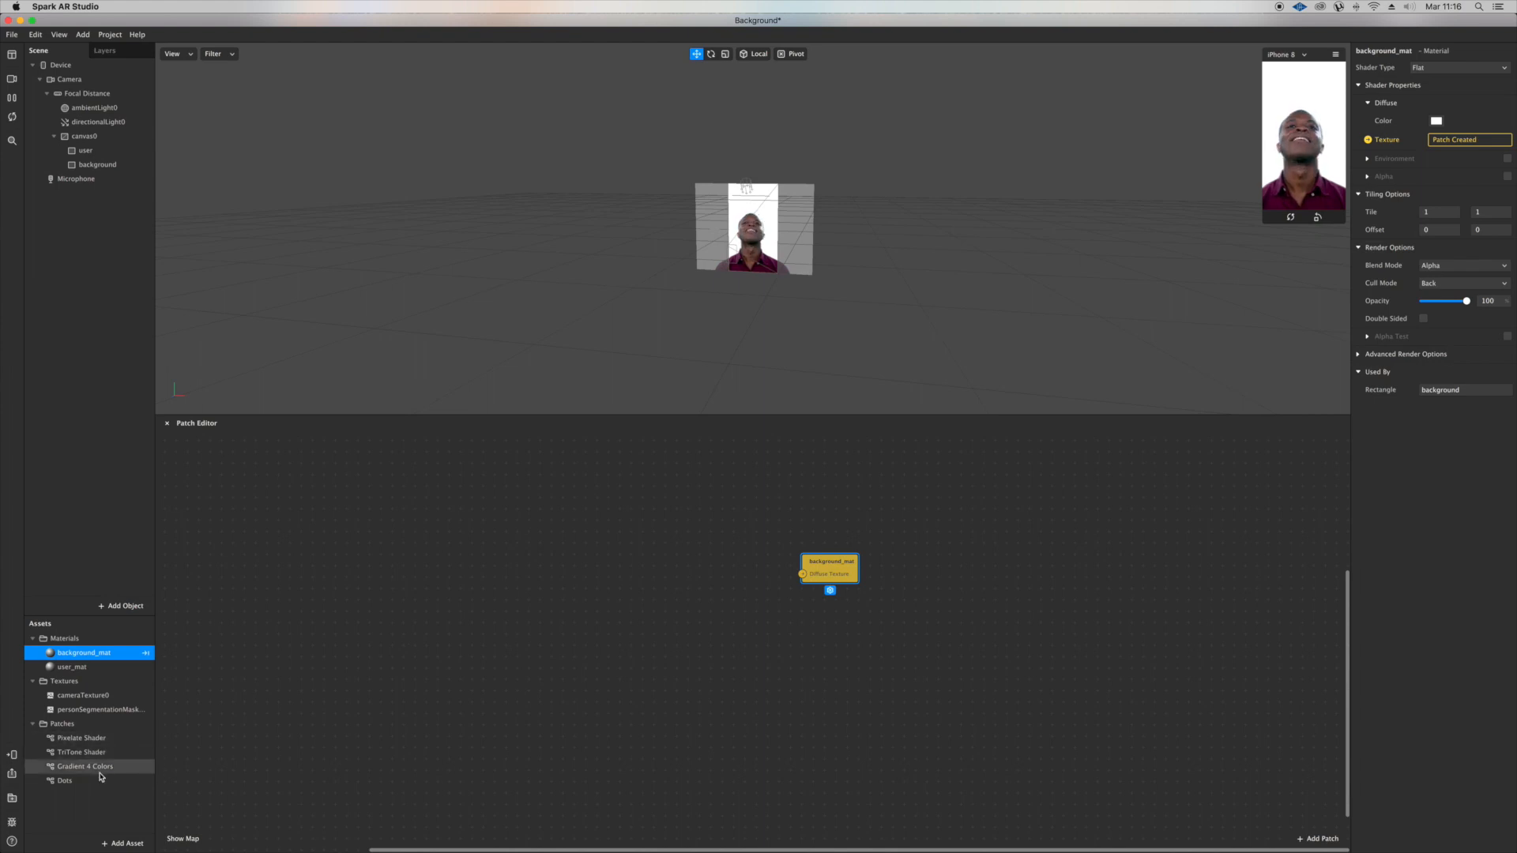
# Step: Add the Pixelate Shader patch to the graph beside the background_mat patch
pyautogui.moveTo(102, 740); pyautogui.dragTo(587, 605)
pyautogui.hscroll(-1, 543, 602)
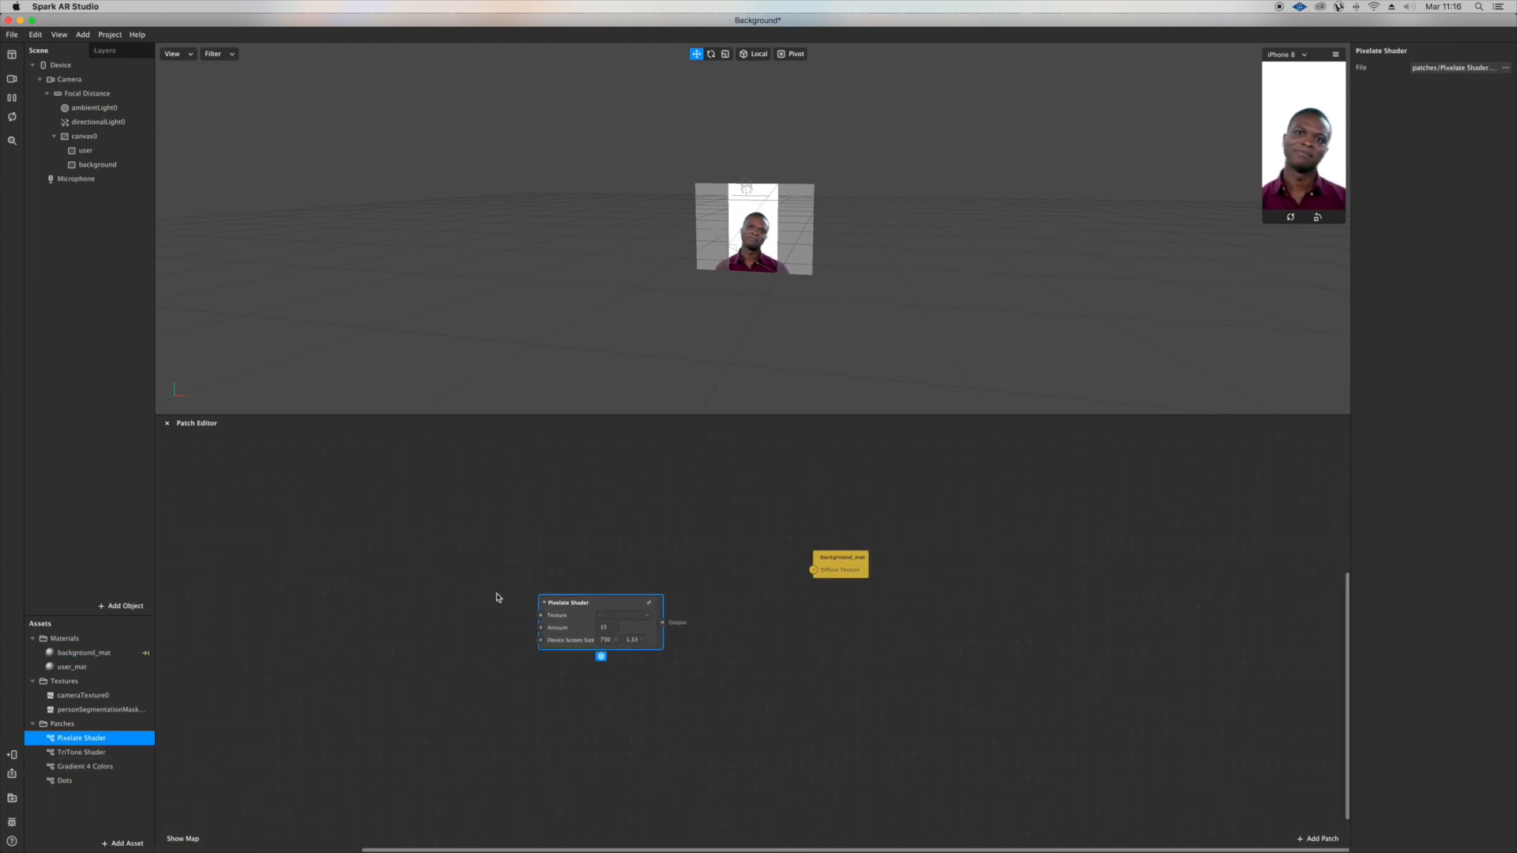
pyautogui.hscroll(-2, 442, 620)
pyautogui.scroll(1, 365, 649)
# Step: Add a cameraTexture0 patch, feeding its RGBA into the Pixelate Shader's texture and the shader's output into background_mat's diffuse texture
pyautogui.moveTo(112, 695); pyautogui.dragTo(572, 622)
pyautogui.hscroll(-1, 764, 611)
pyautogui.moveTo(846, 582); pyautogui.dragTo(846, 577)
pyautogui.scroll(-1, 978, 481)
# Step: Enlarge the device preview and switch the real-time simulation to the short-haired person in front of green trees
pyautogui.moveTo(1265, 225); pyautogui.dragTo(924, 579)
pyautogui.scroll(-1, 924, 579)
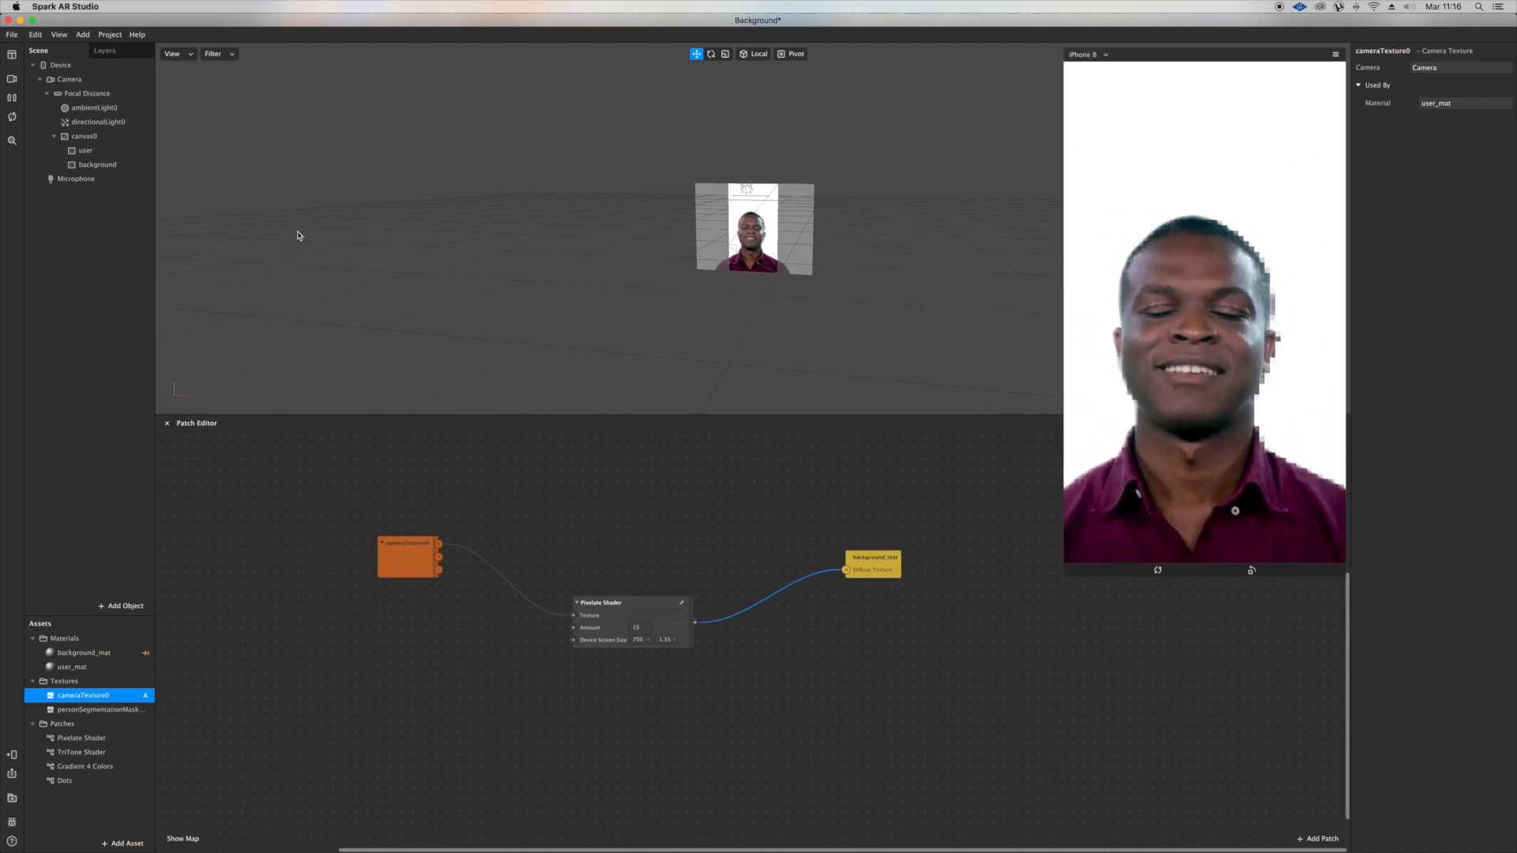
pyautogui.click(20, 82)
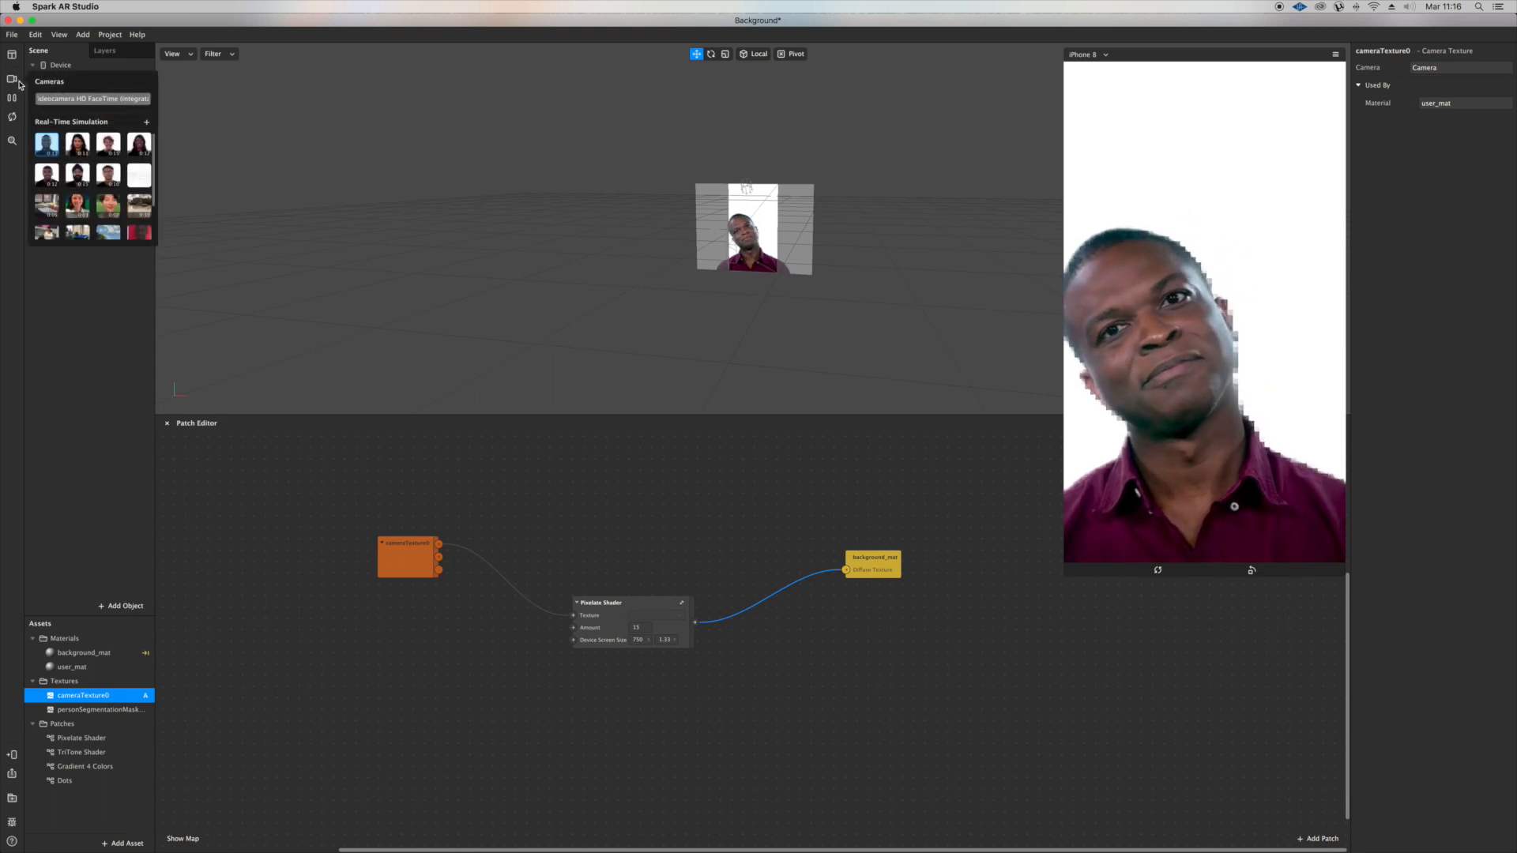
pyautogui.scroll(-2, 93, 181)
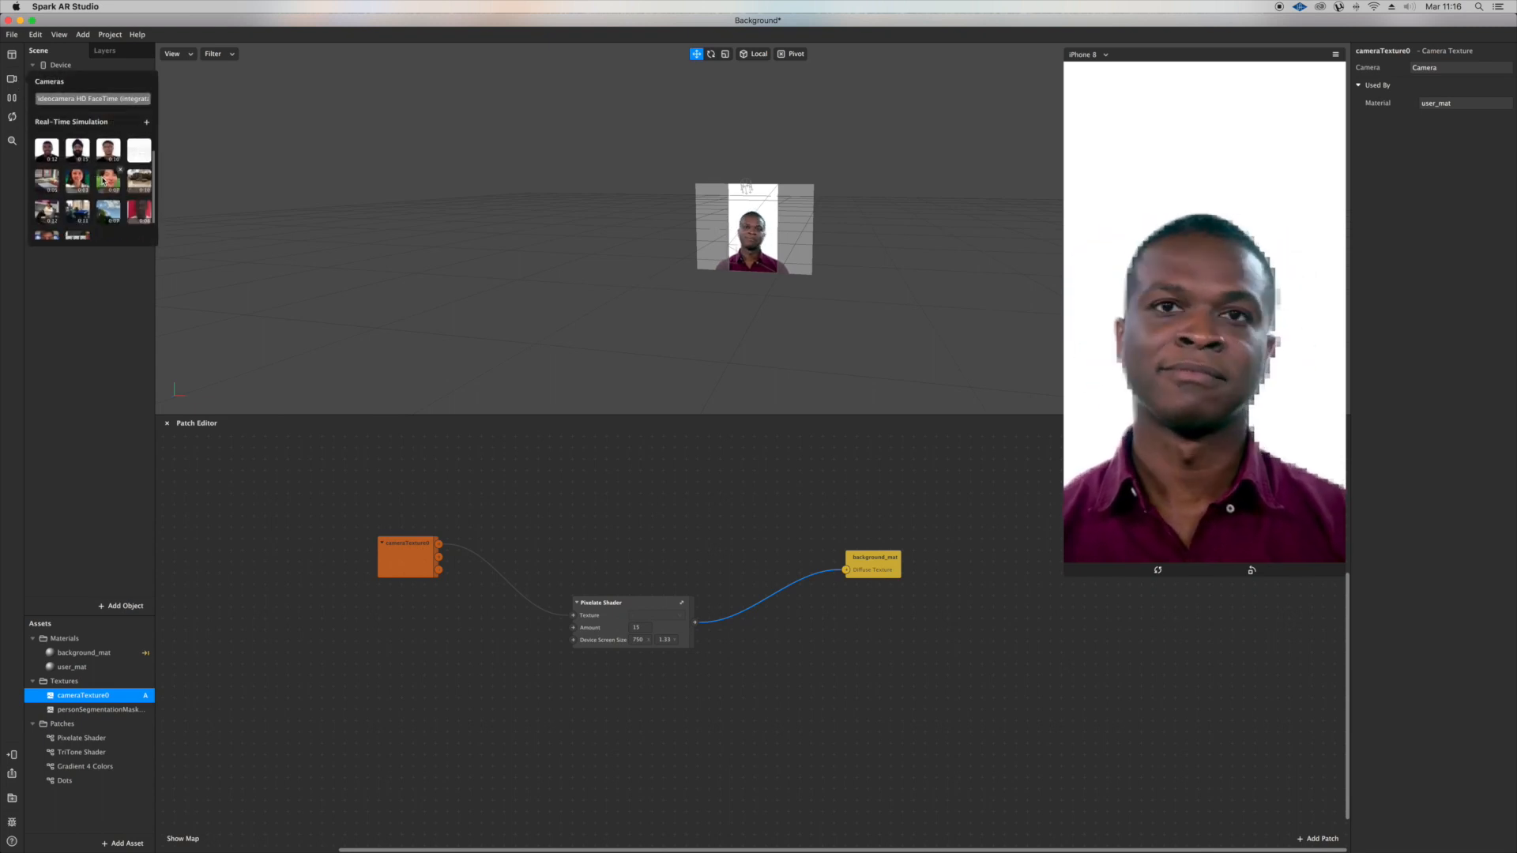
pyautogui.click(103, 181)
pyautogui.scroll(1, 897, 609)
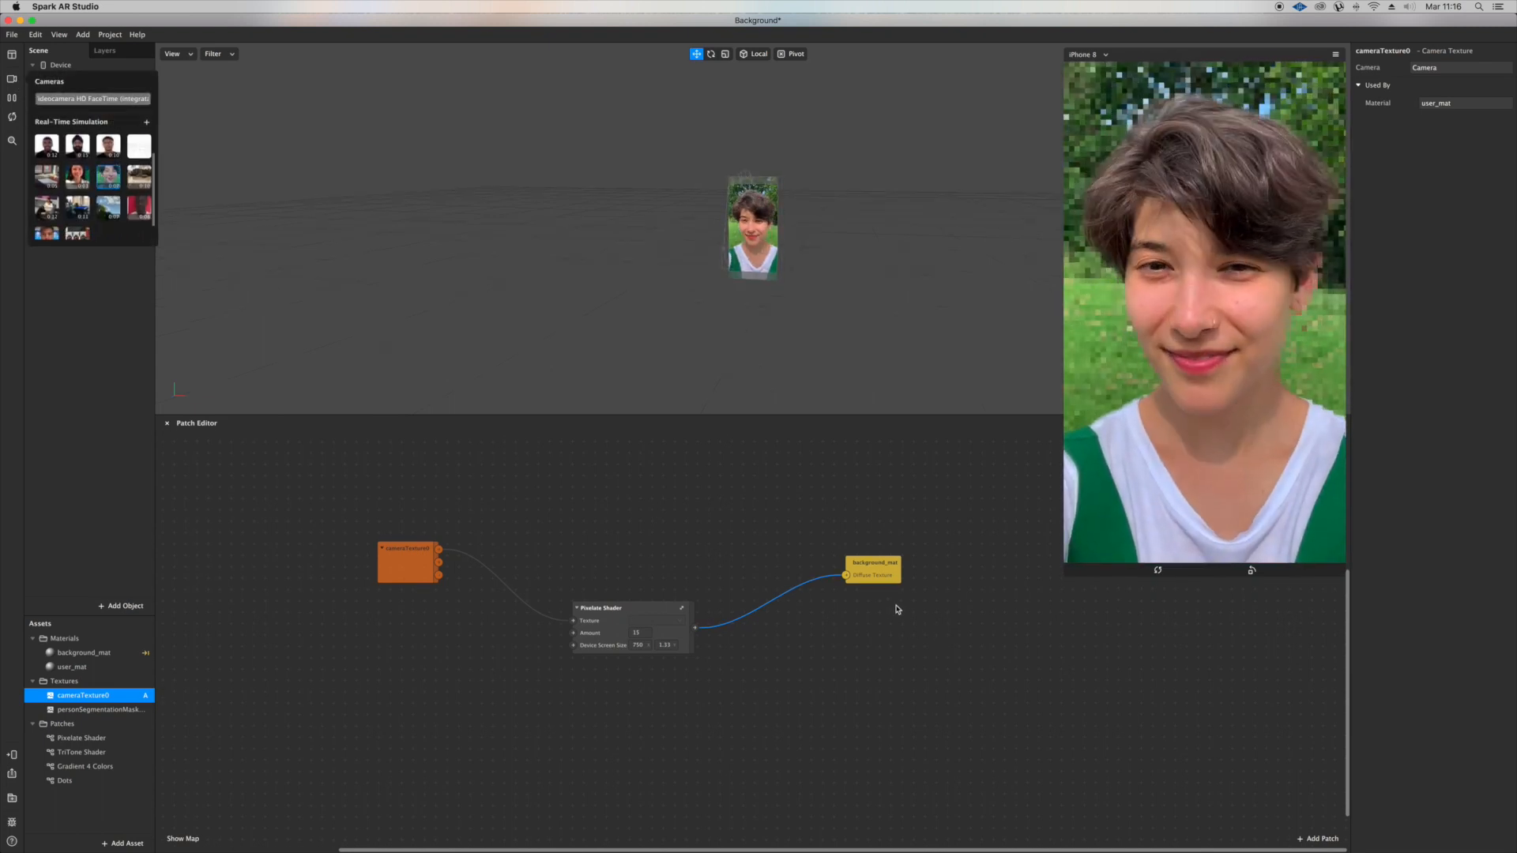
# Step: Set the Pixelate Shader's Amount to 40
pyautogui.click(638, 632)
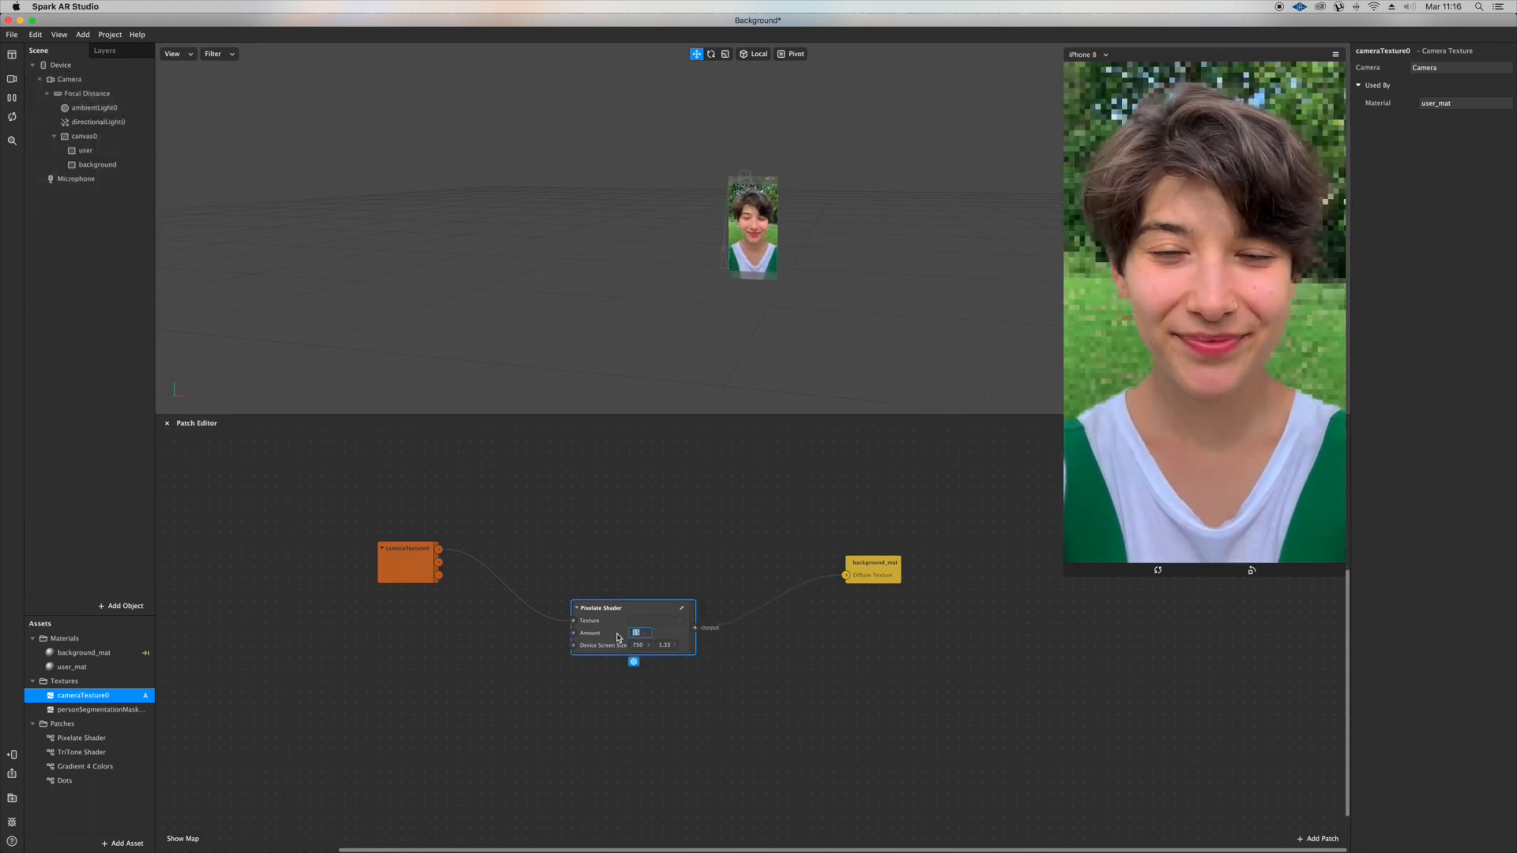
pyautogui.scroll(5, 605, 648)
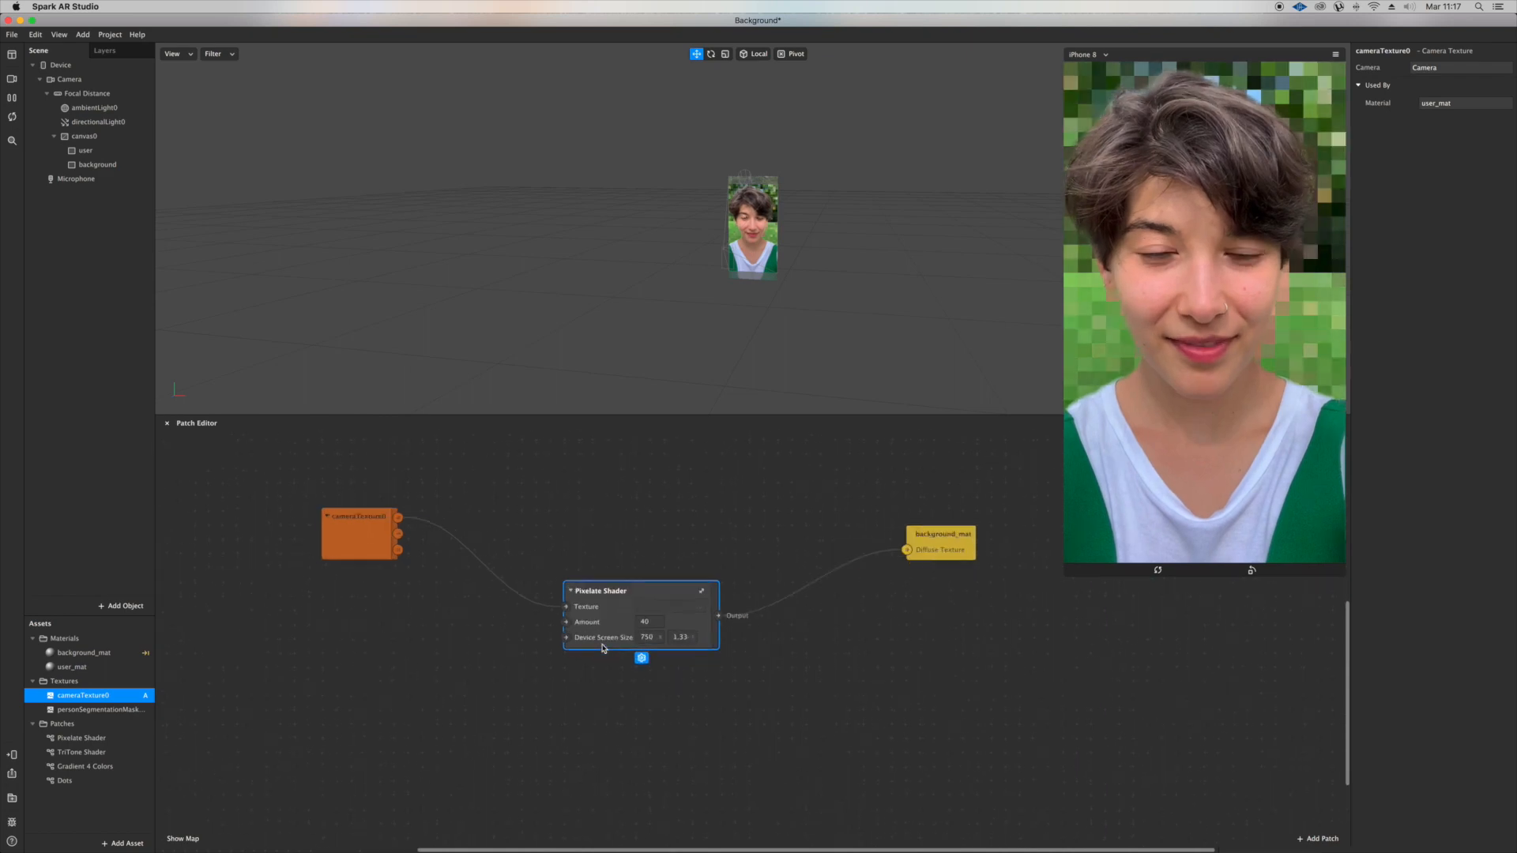
pyautogui.scroll(-5, 673, 628)
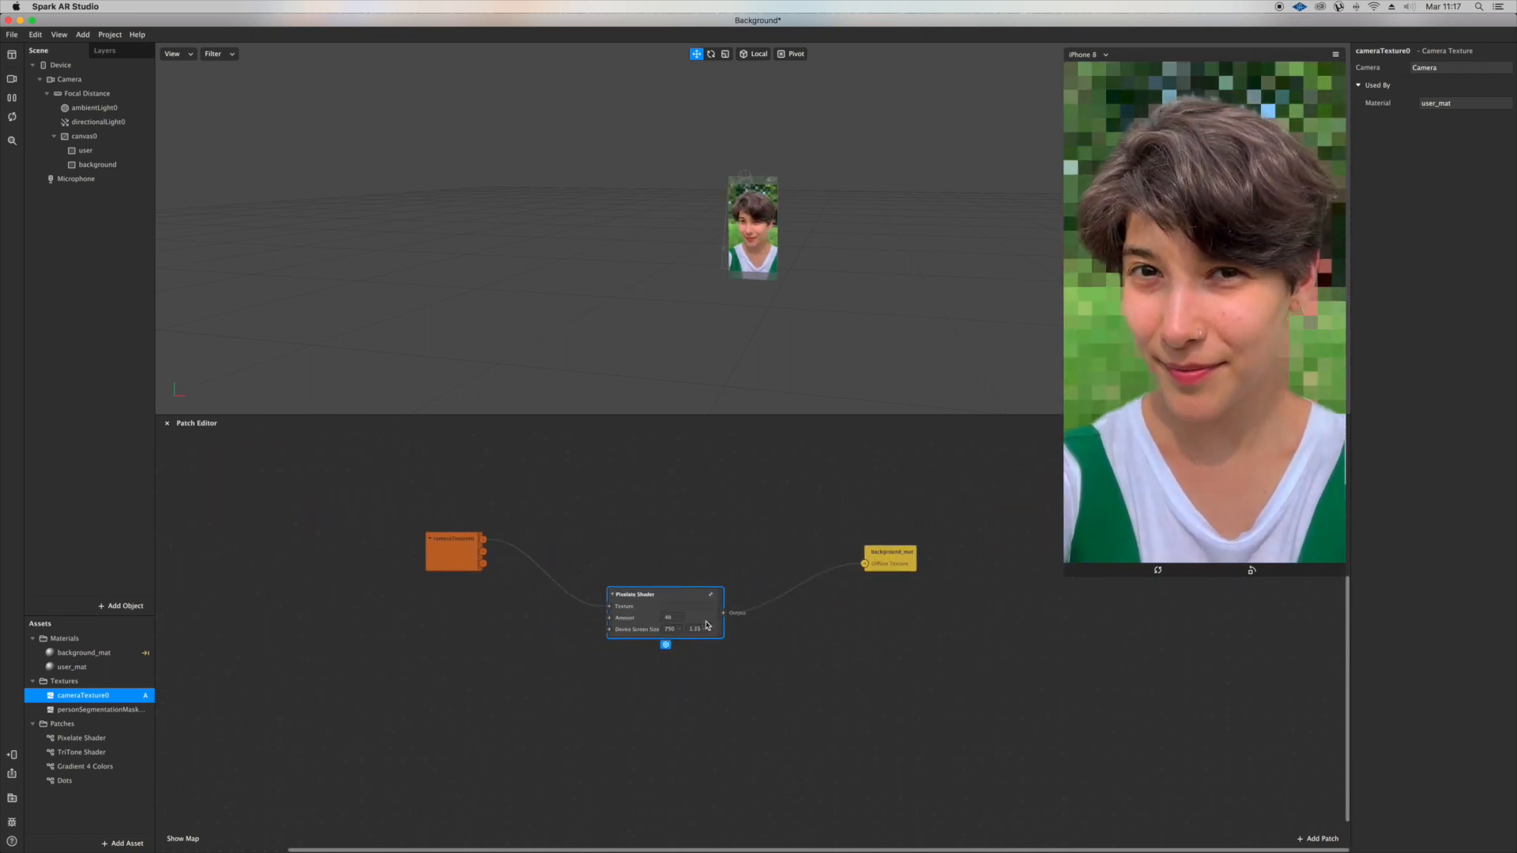
# Step: Insert the TriTone Shader patch between cameraTexture0's RGBA output and the Pixelate Shader's texture input
pyautogui.moveTo(468, 538); pyautogui.dragTo(400, 541)
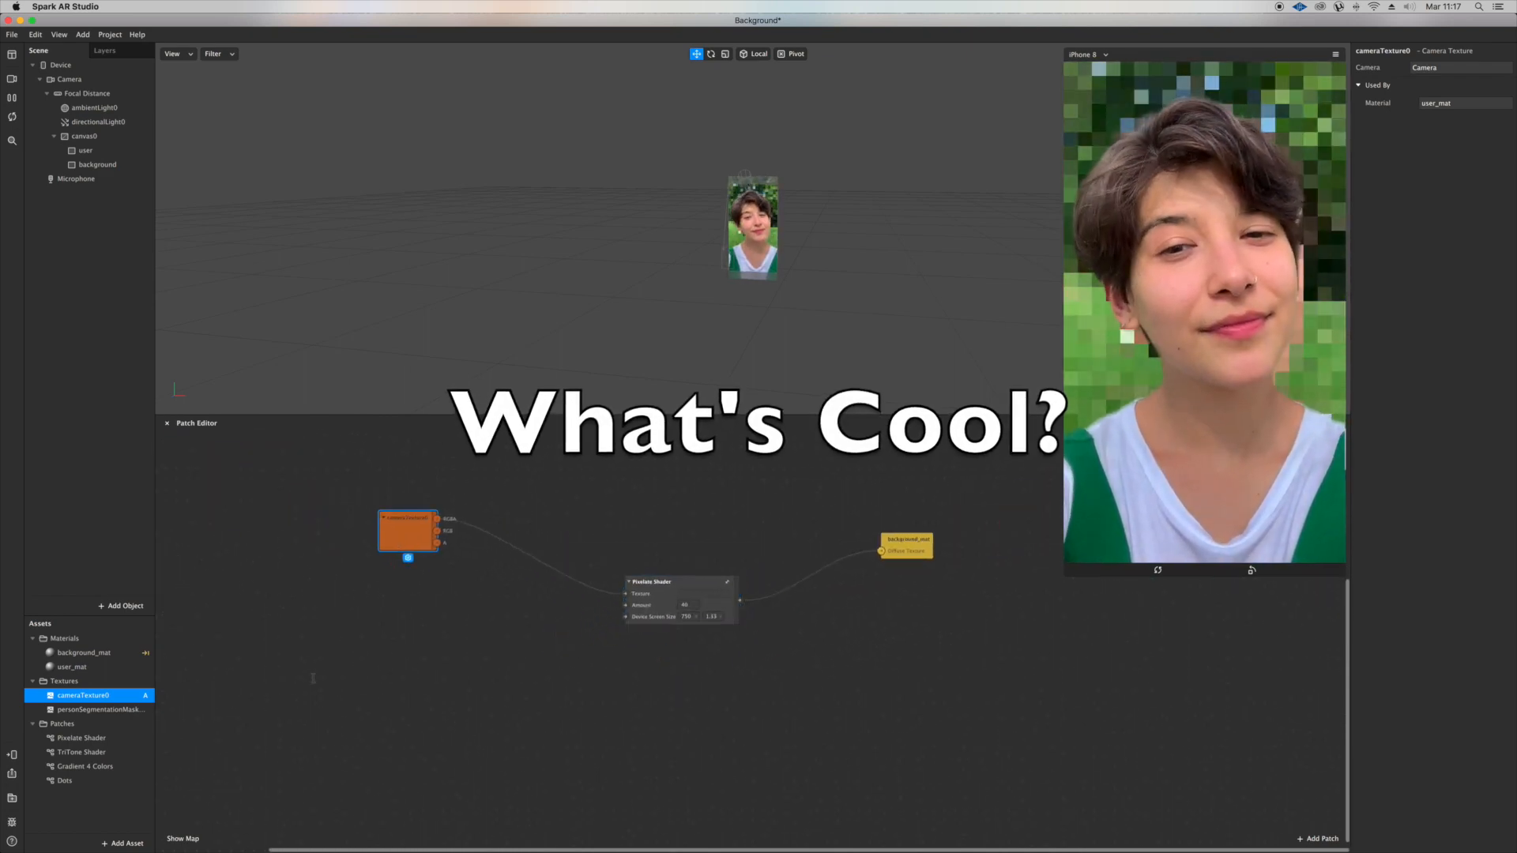
pyautogui.moveTo(81, 752); pyautogui.dragTo(527, 618)
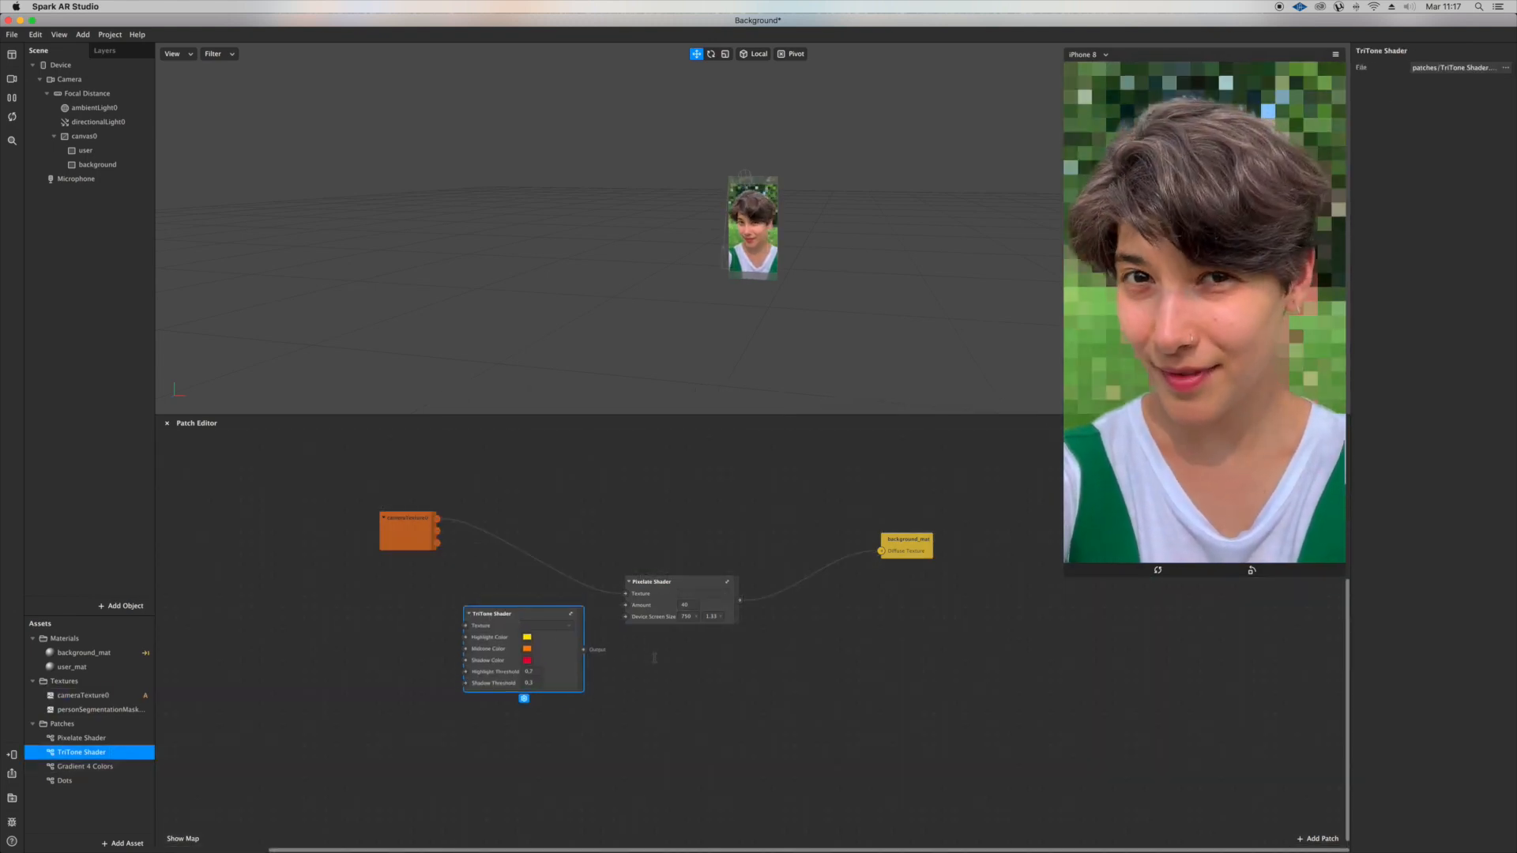
pyautogui.moveTo(583, 649); pyautogui.dragTo(598, 637)
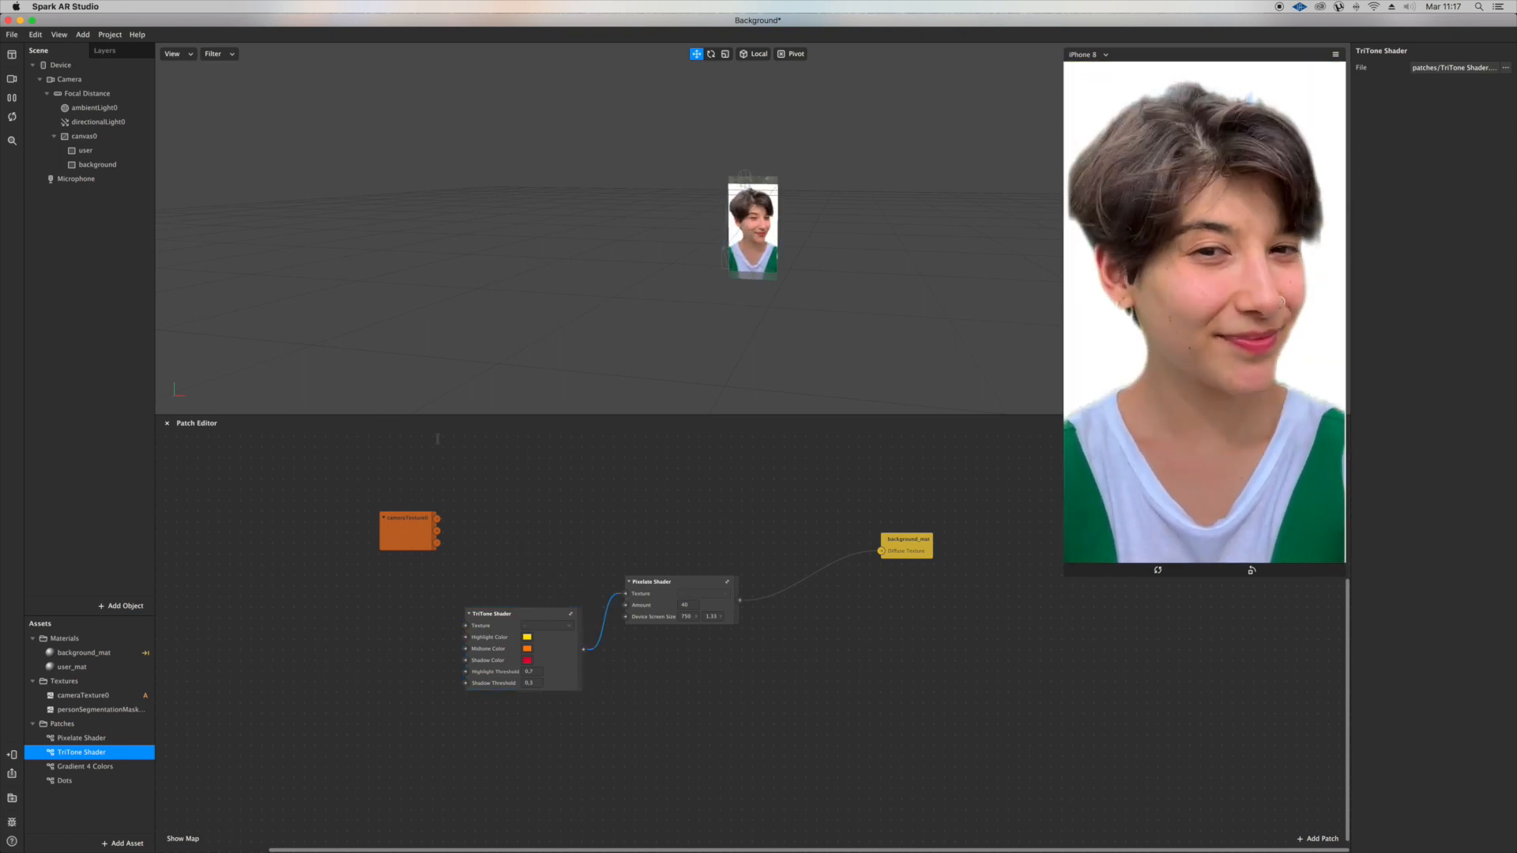
pyautogui.moveTo(462, 625); pyautogui.dragTo(465, 626)
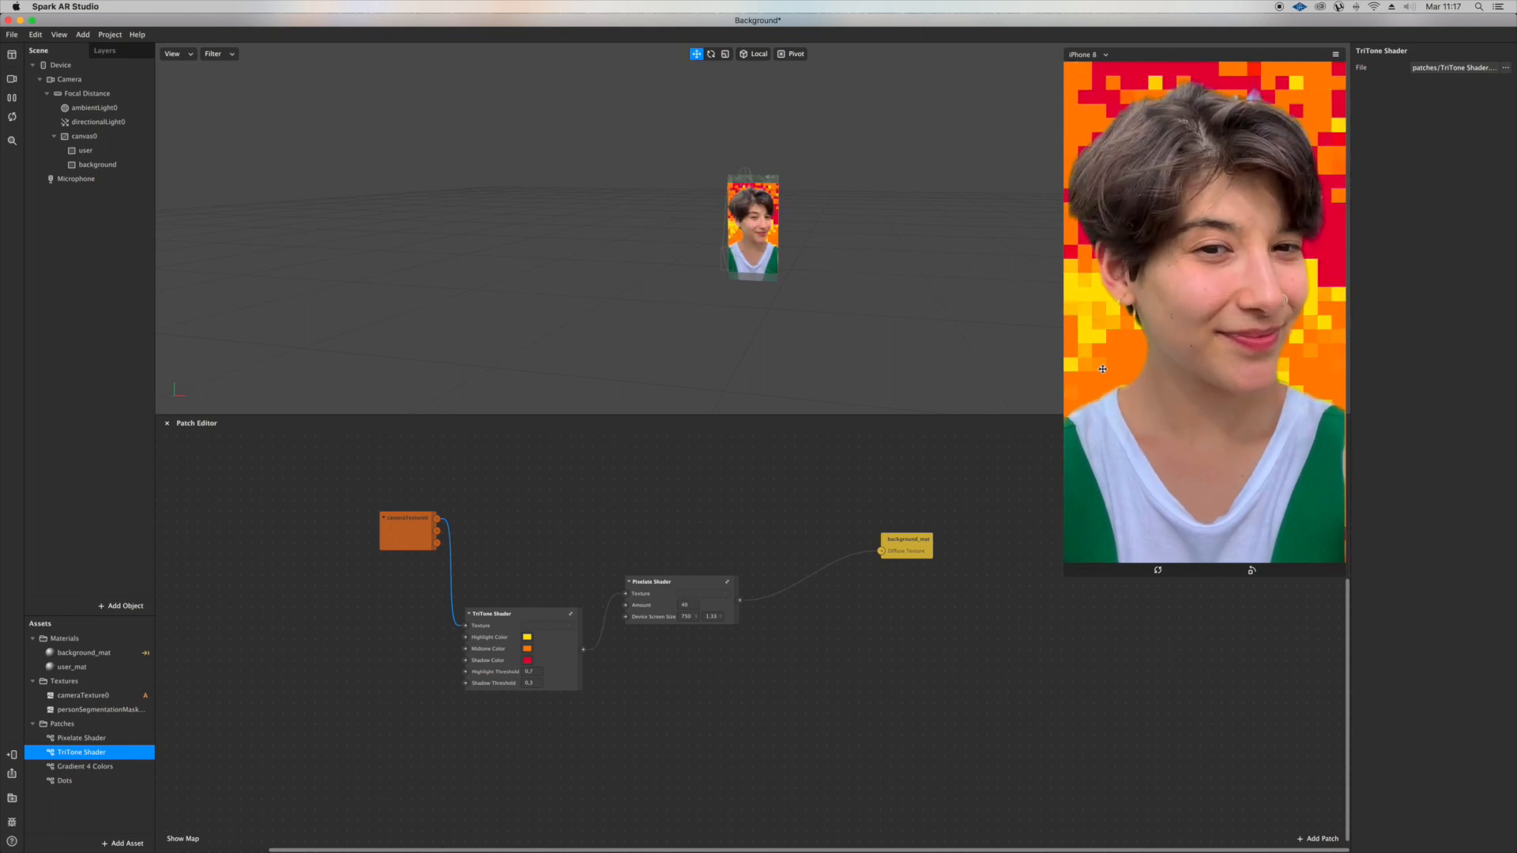
# Step: Try black as the TriTone Shader's Highlight Color and set it back to yellow
pyautogui.scroll(1, 941, 494)
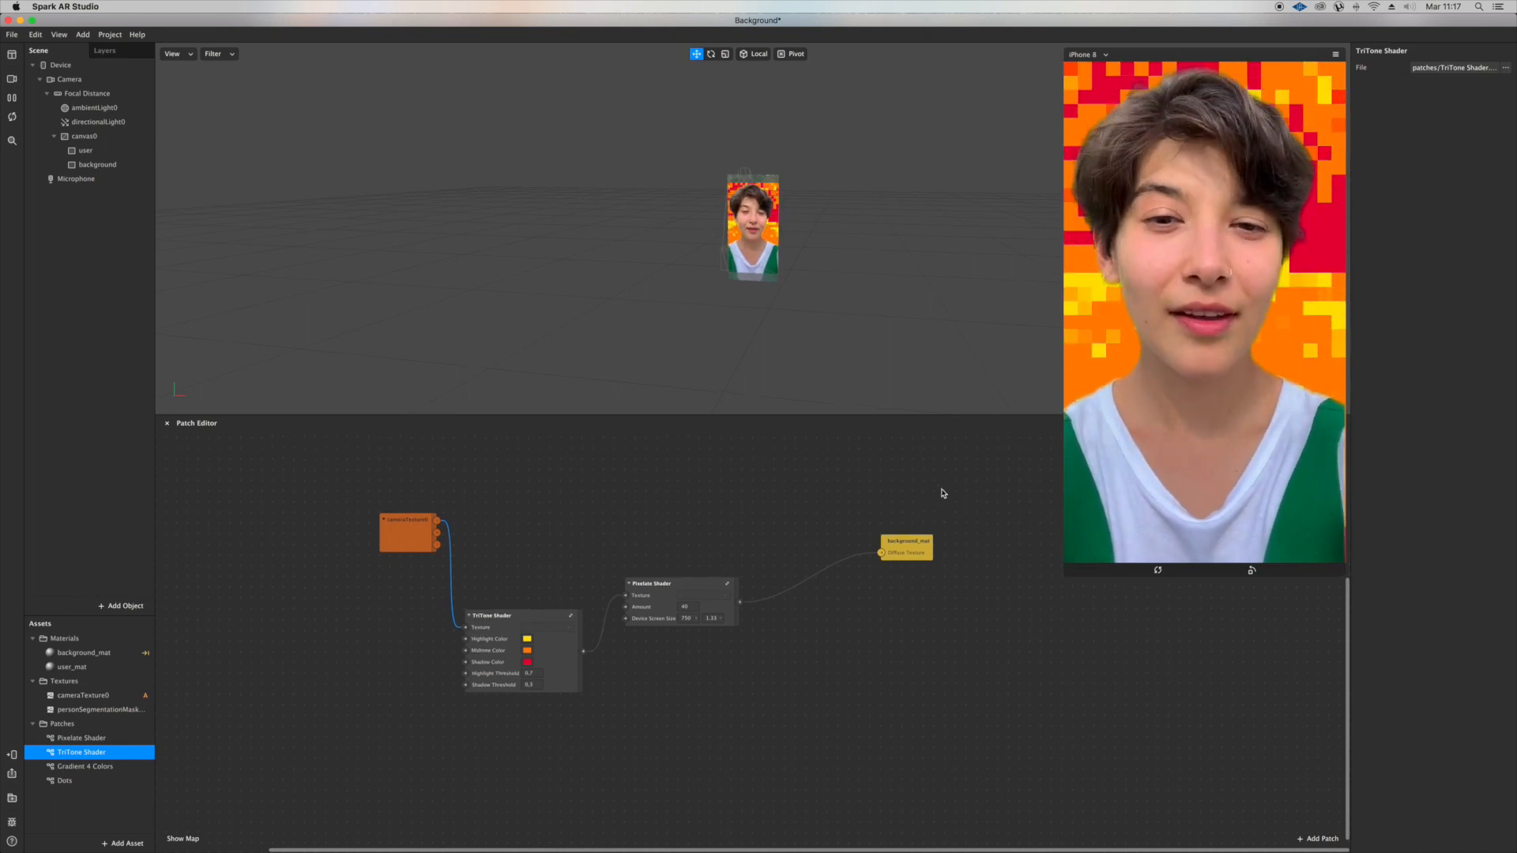
pyautogui.click(527, 640)
pyautogui.moveTo(395, 404); pyautogui.dragTo(302, 401)
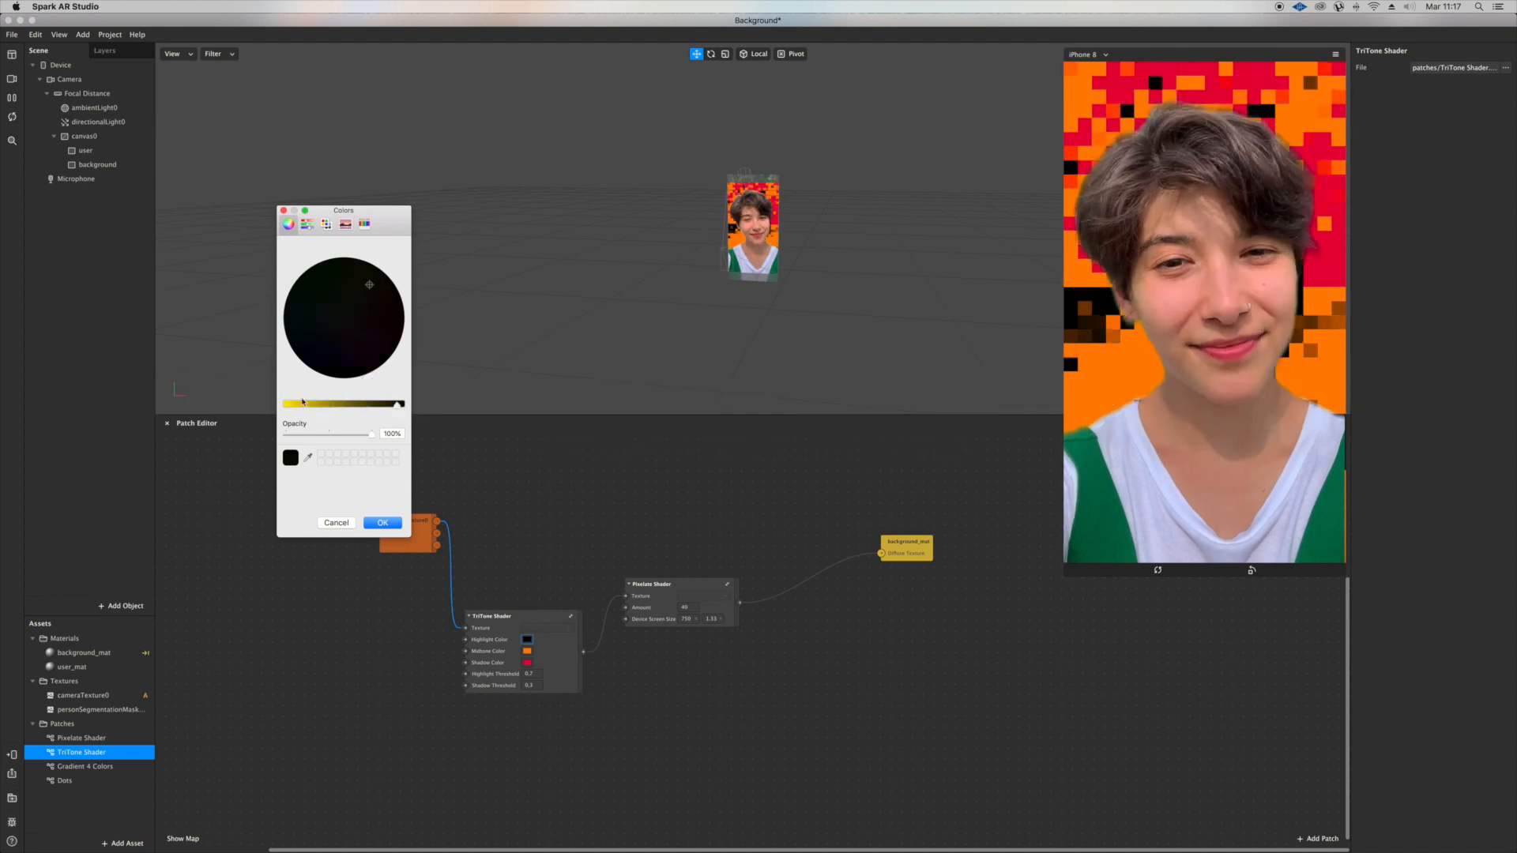
pyautogui.click(302, 401)
pyautogui.click(383, 523)
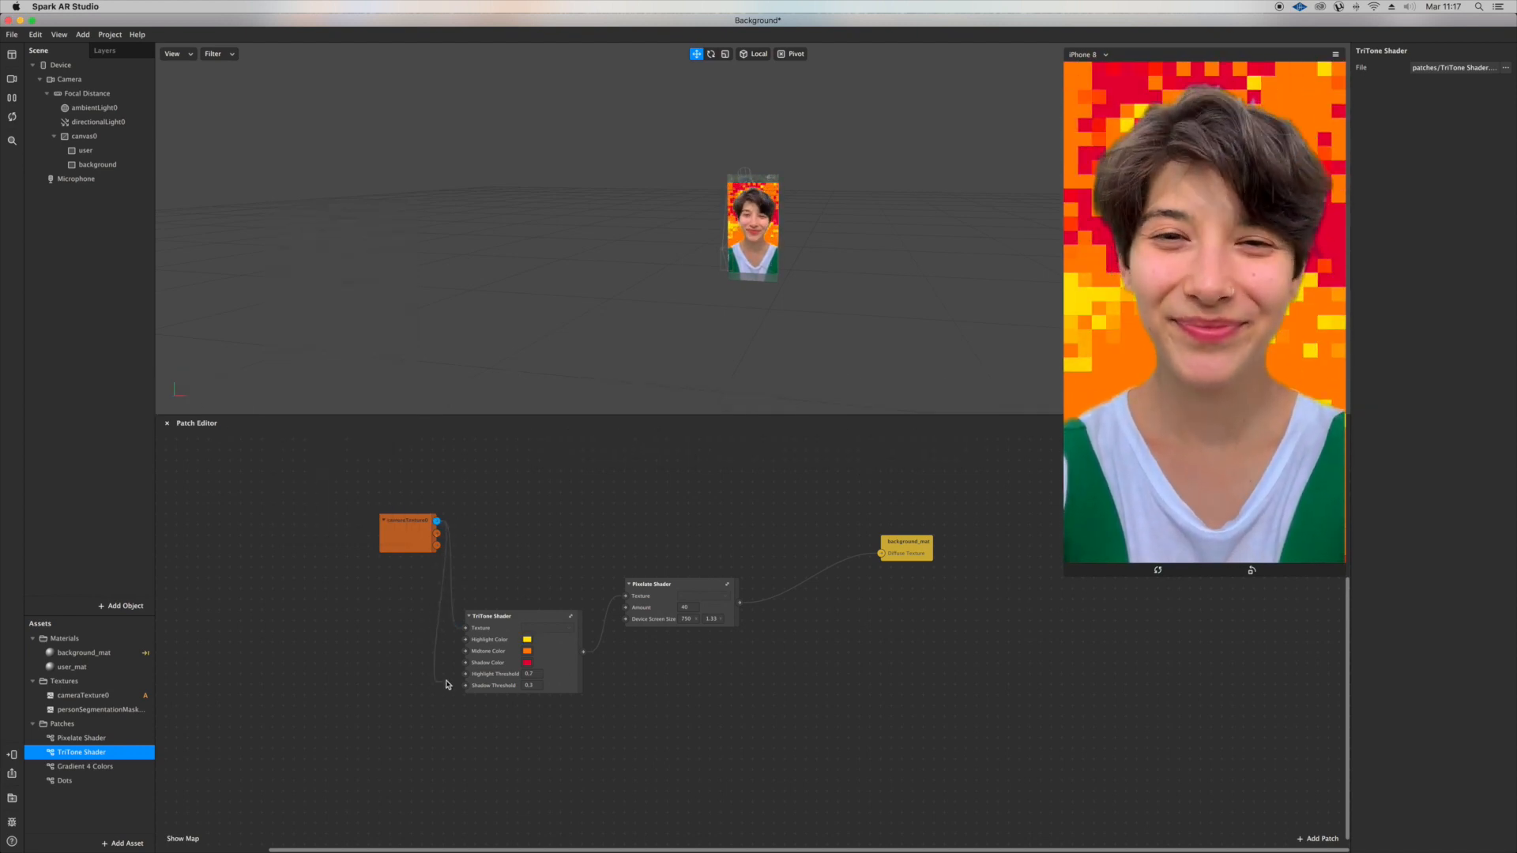
# Step: Connect cameraTexture0's RGBA output to the TriTone Shader's Shadow Color and Highlight Color inputs
pyautogui.moveTo(447, 684); pyautogui.dragTo(466, 667)
pyautogui.scroll(5, 467, 667)
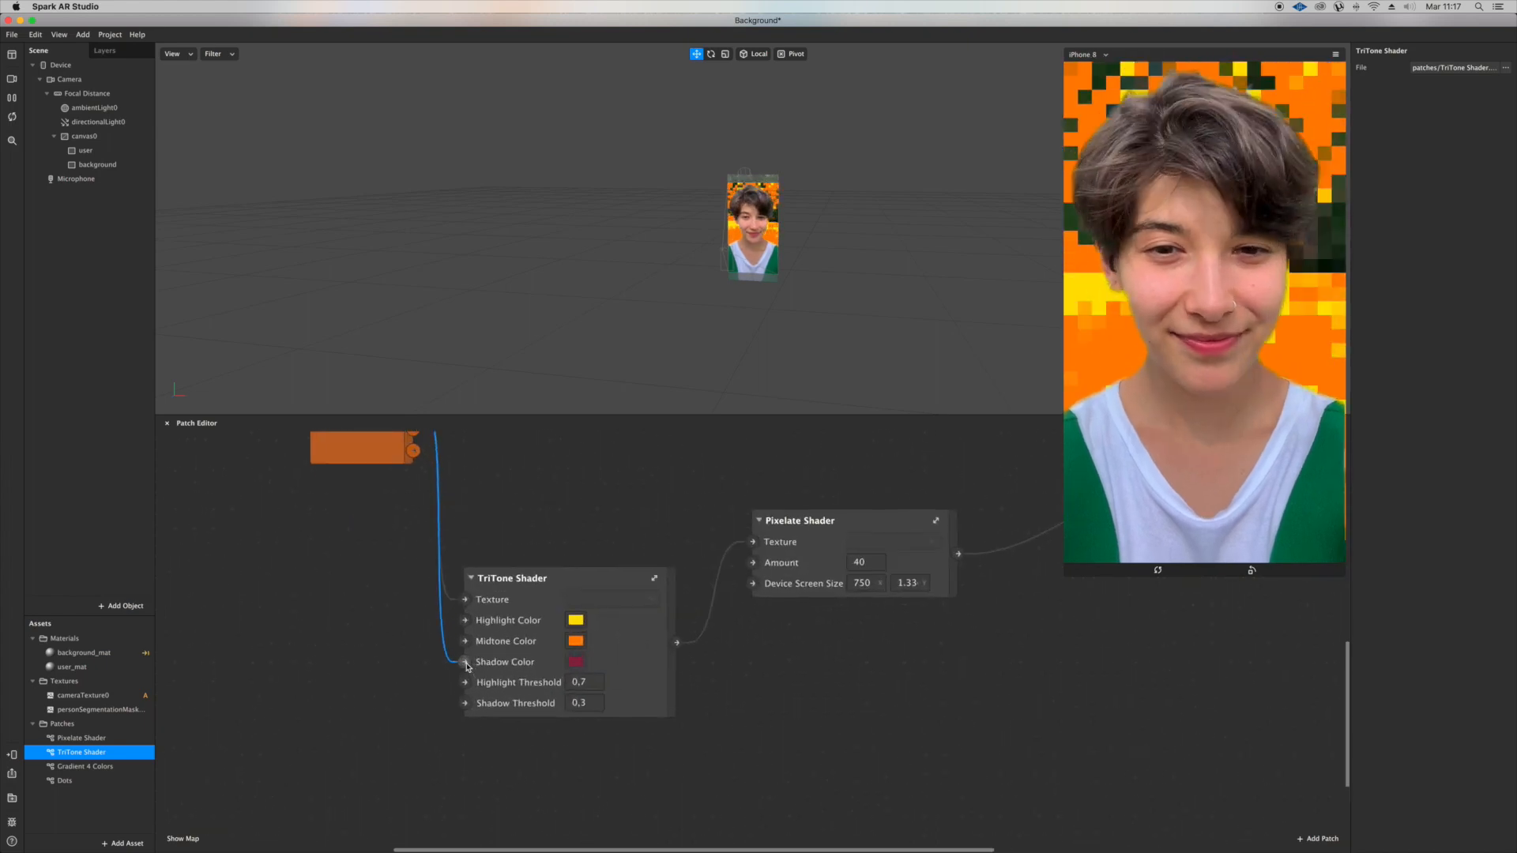
pyautogui.scroll(2, 451, 526)
pyautogui.moveTo(420, 454); pyautogui.dragTo(466, 650)
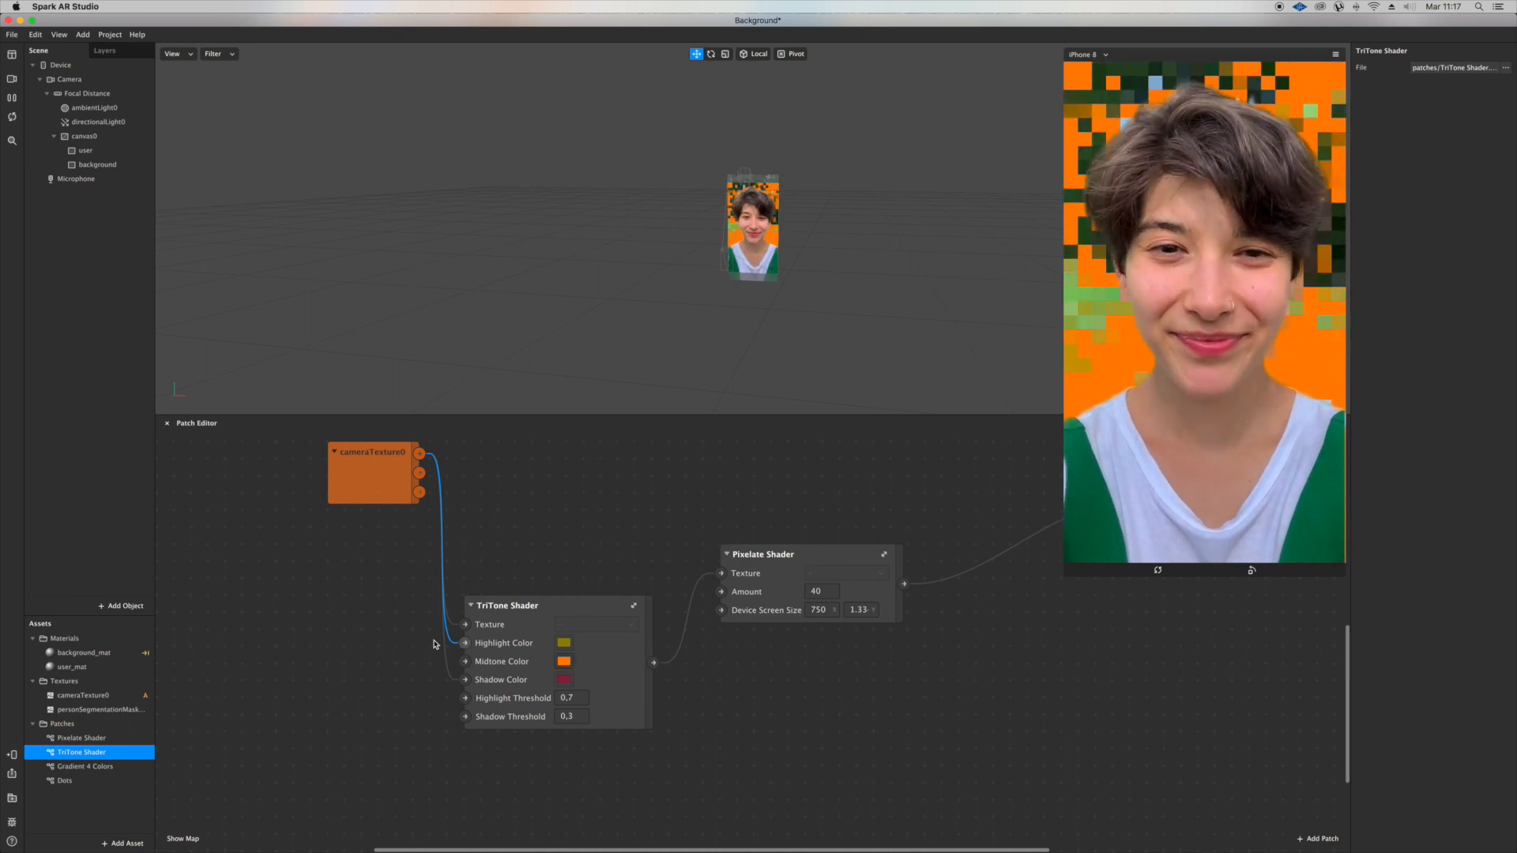
# Step: Set the TriTone Shader's Midtone Color to black
pyautogui.click(564, 661)
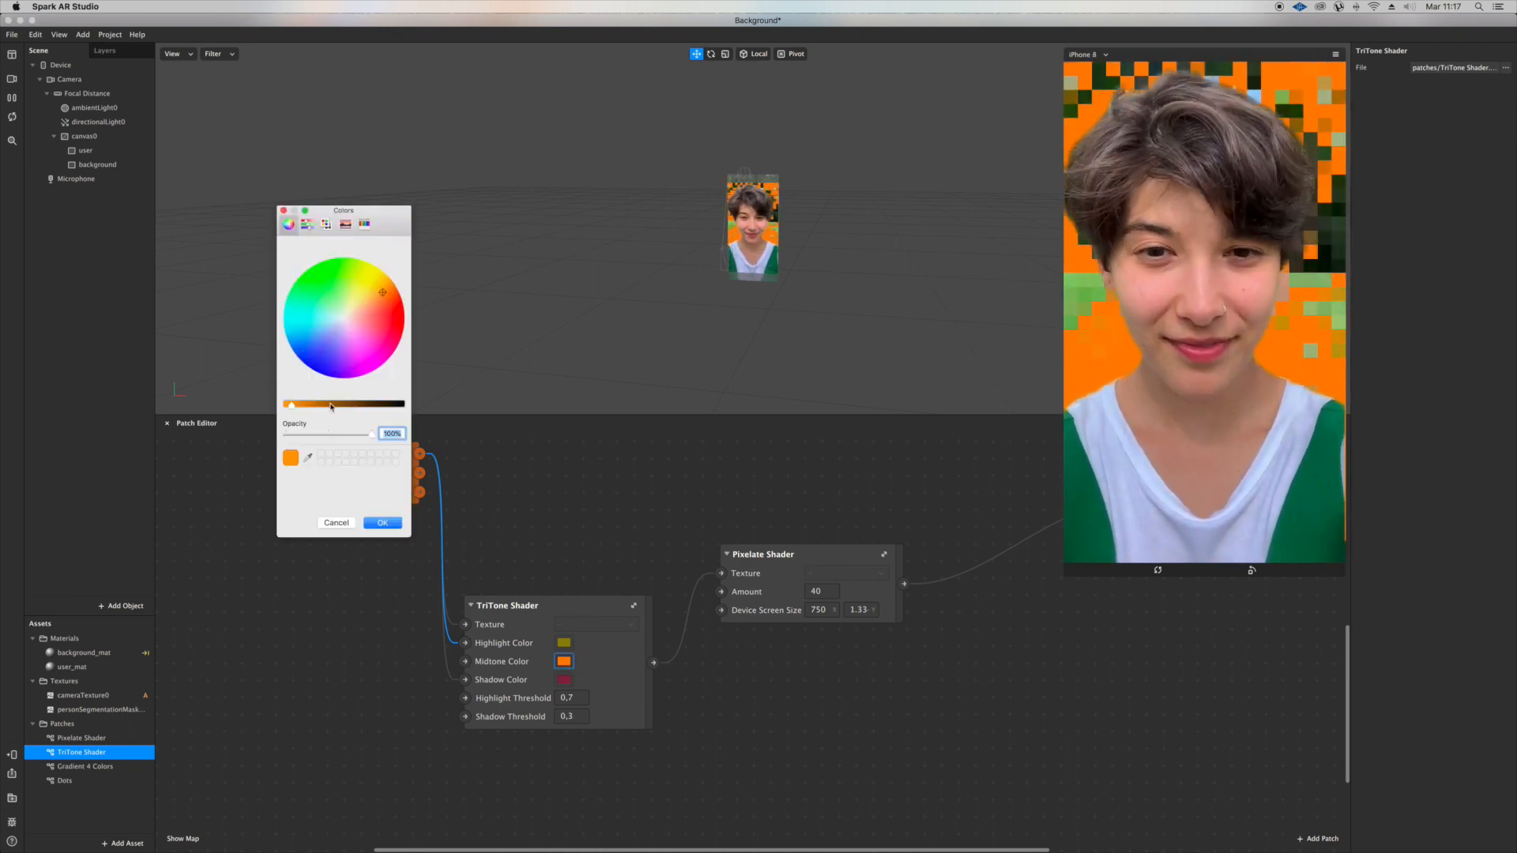
pyautogui.moveTo(331, 403); pyautogui.dragTo(402, 404)
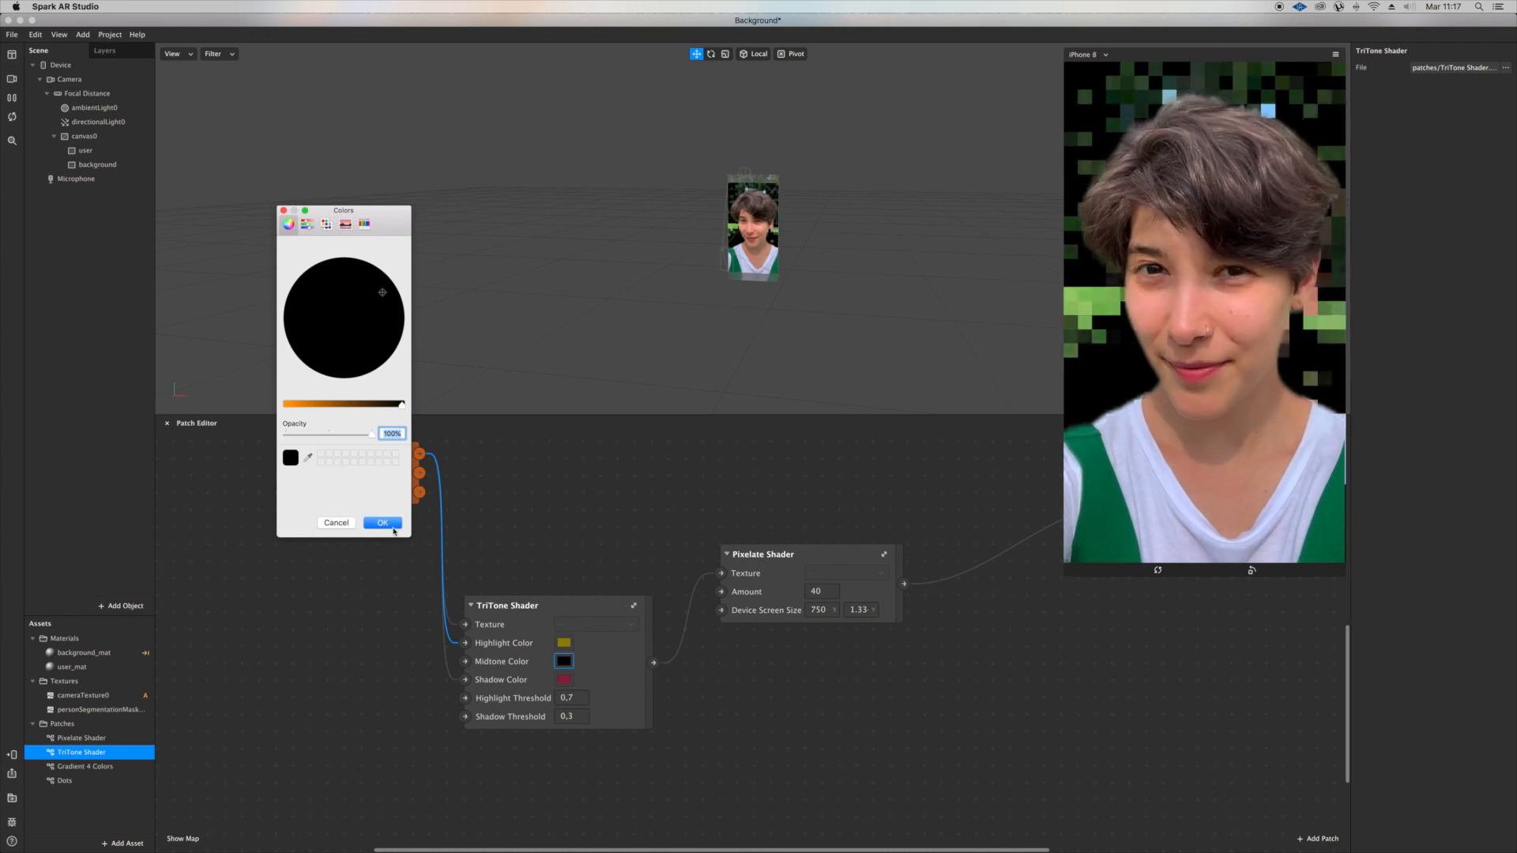
pyautogui.click(394, 529)
# Step: Disconnect cameraTexture0 from the TriTone Shader's Highlight Color and Shadow Color, keeping only its texture connection
pyautogui.hscroll(-3, 531, 624)
pyautogui.scroll(-5, 531, 624)
pyautogui.hscroll(10, 531, 624)
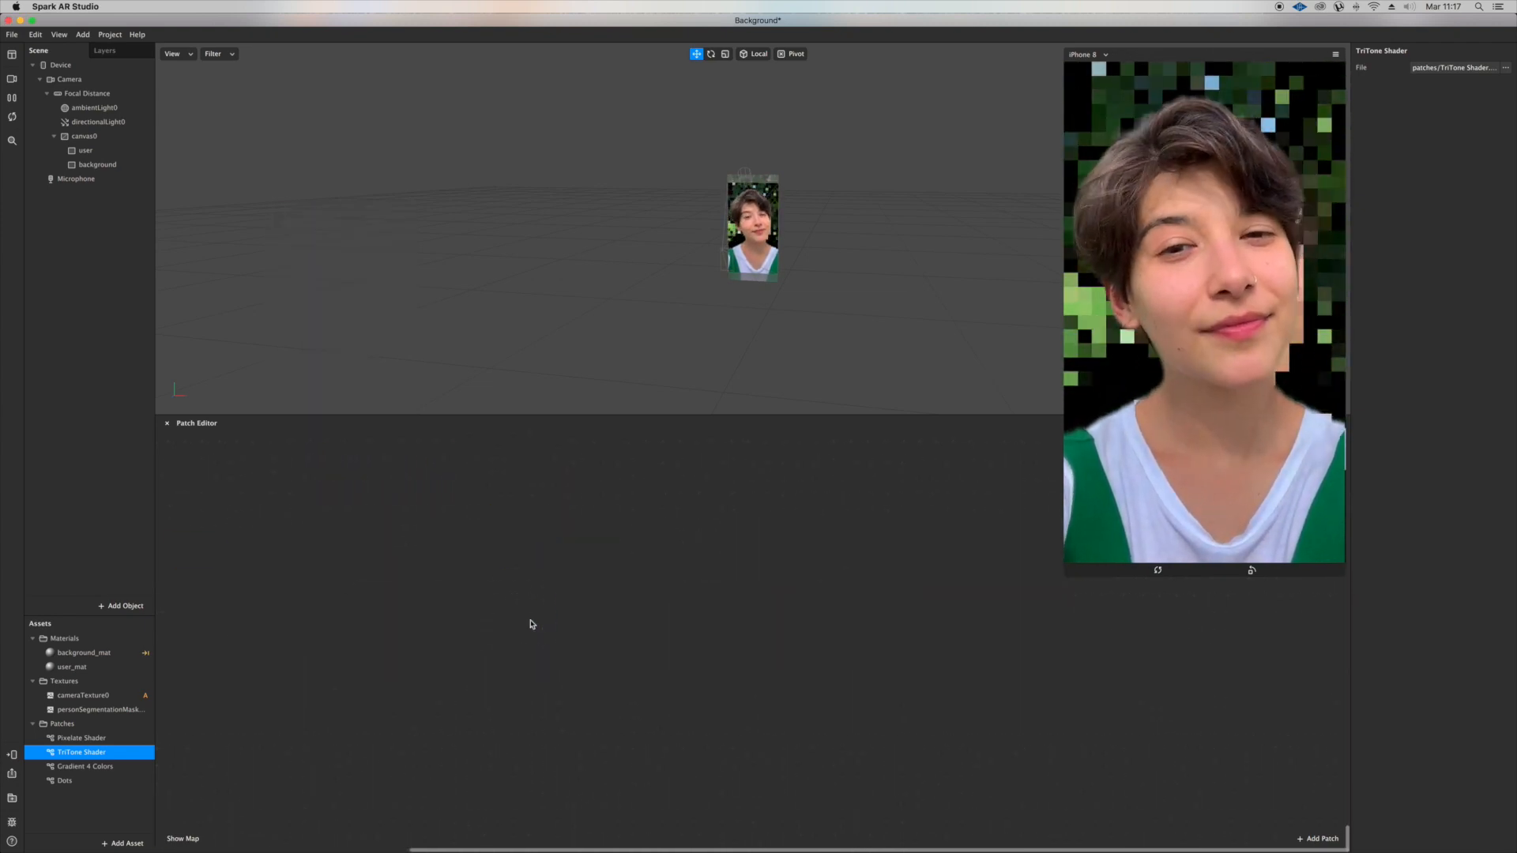
pyautogui.scroll(5, 532, 624)
pyautogui.hscroll(-4, 532, 624)
pyautogui.scroll(5, 531, 624)
pyautogui.hscroll(-2, 534, 648)
pyautogui.moveTo(486, 567); pyautogui.dragTo(496, 707)
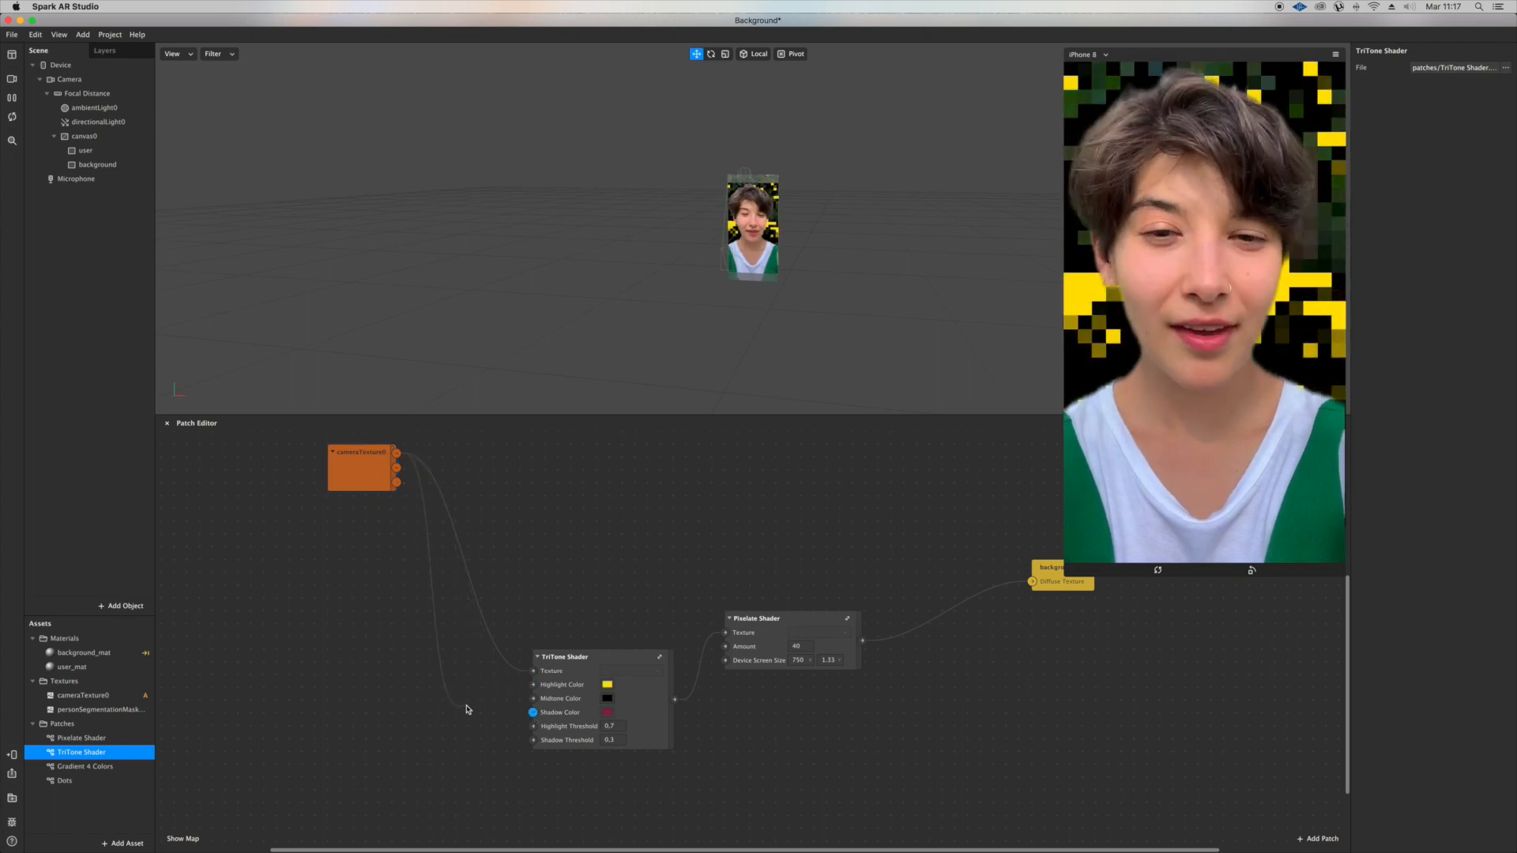
# Step: Add the Gradient 4 Colors patch and connect its output to the TriTone Shader's Highlight Color
pyautogui.scroll(-2, 677, 713)
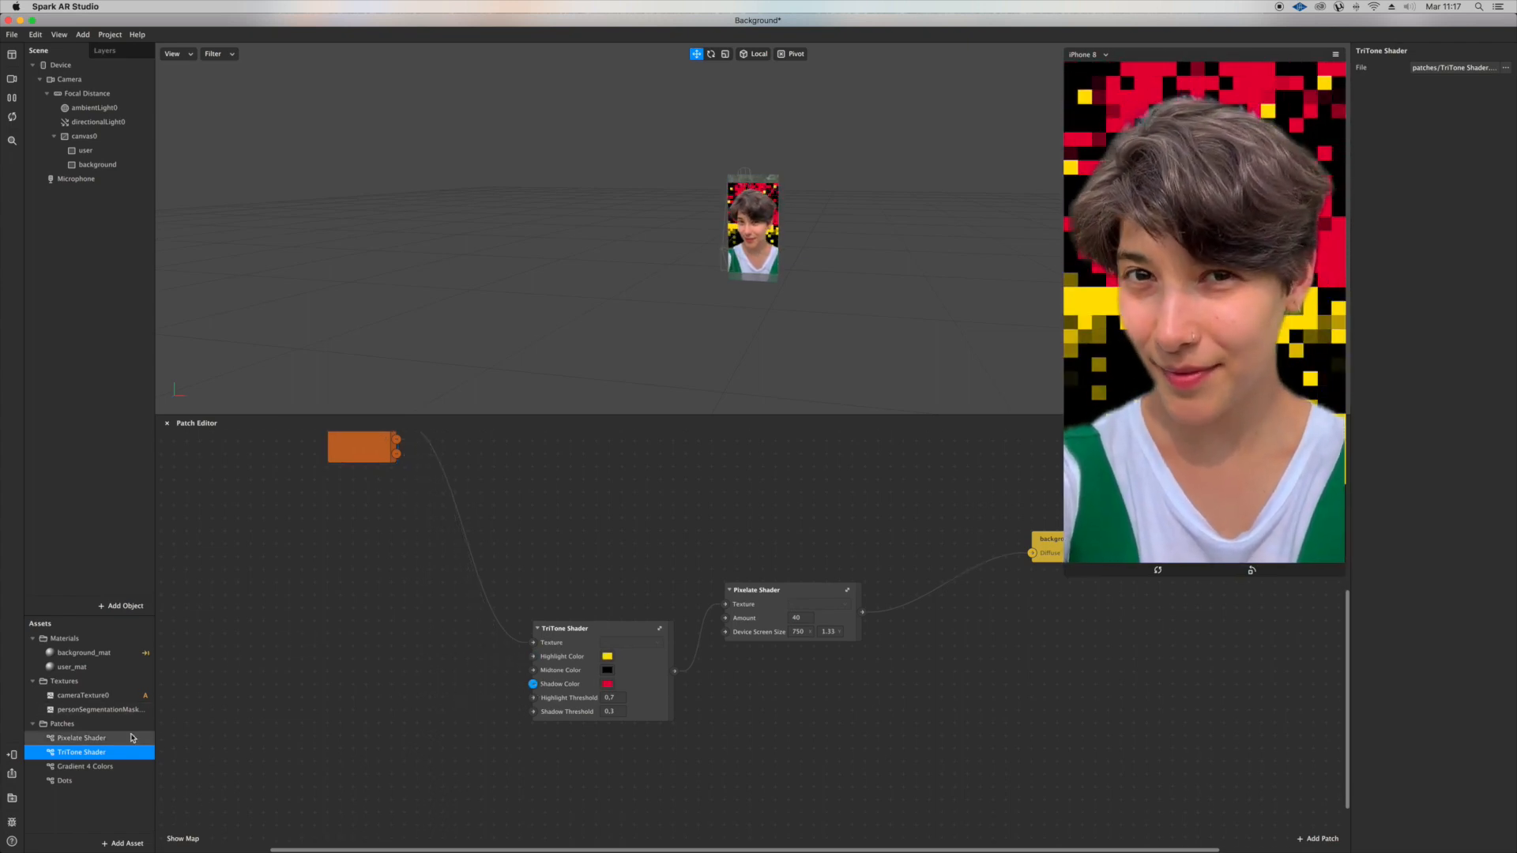
pyautogui.moveTo(84, 766); pyautogui.dragTo(397, 646)
pyautogui.scroll(-1, 426, 656)
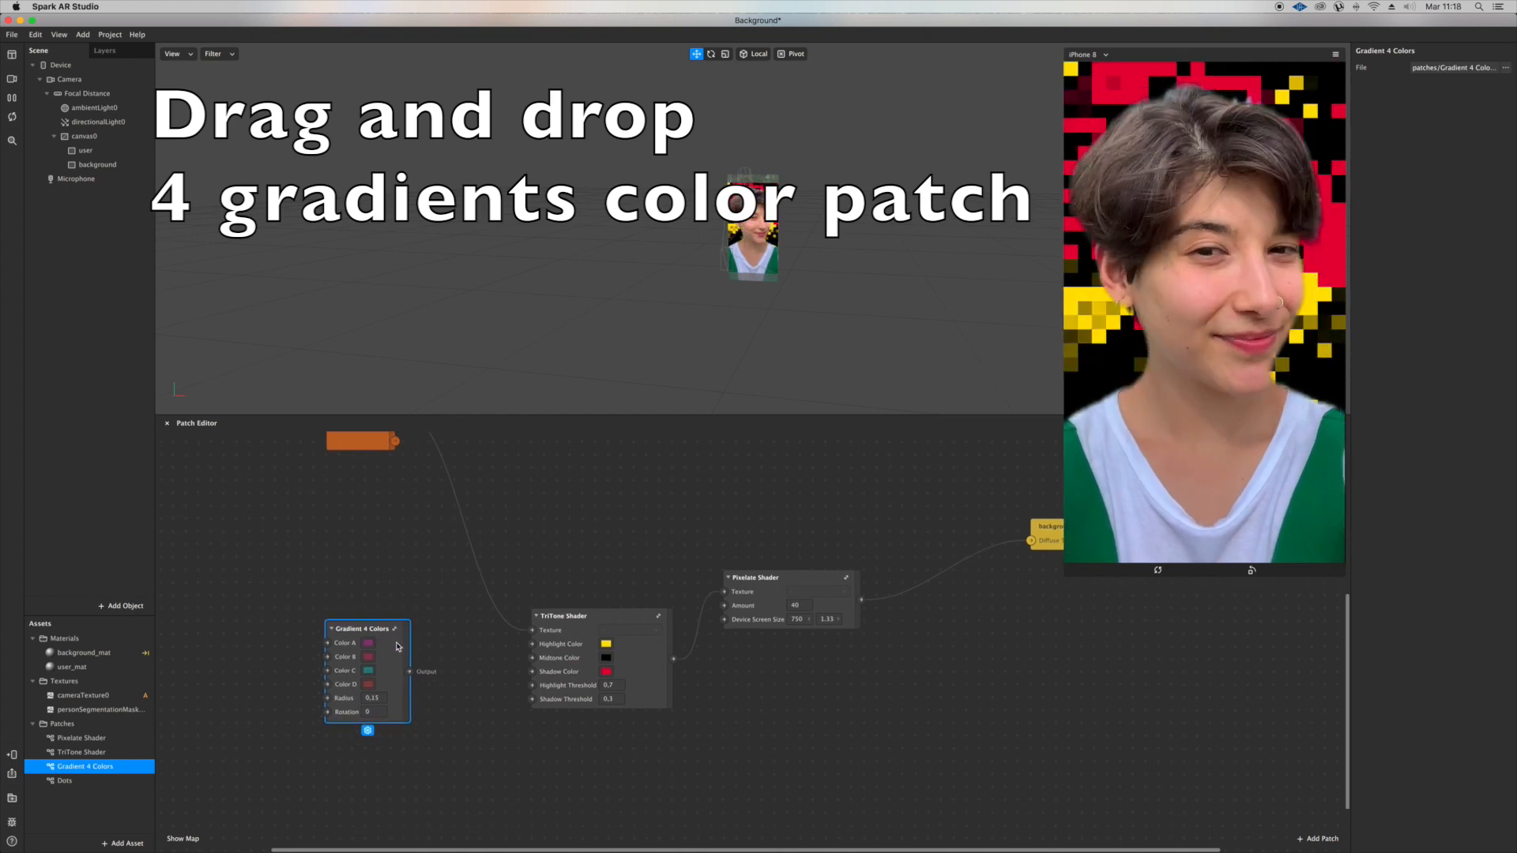
pyautogui.moveTo(410, 666); pyautogui.dragTo(531, 644)
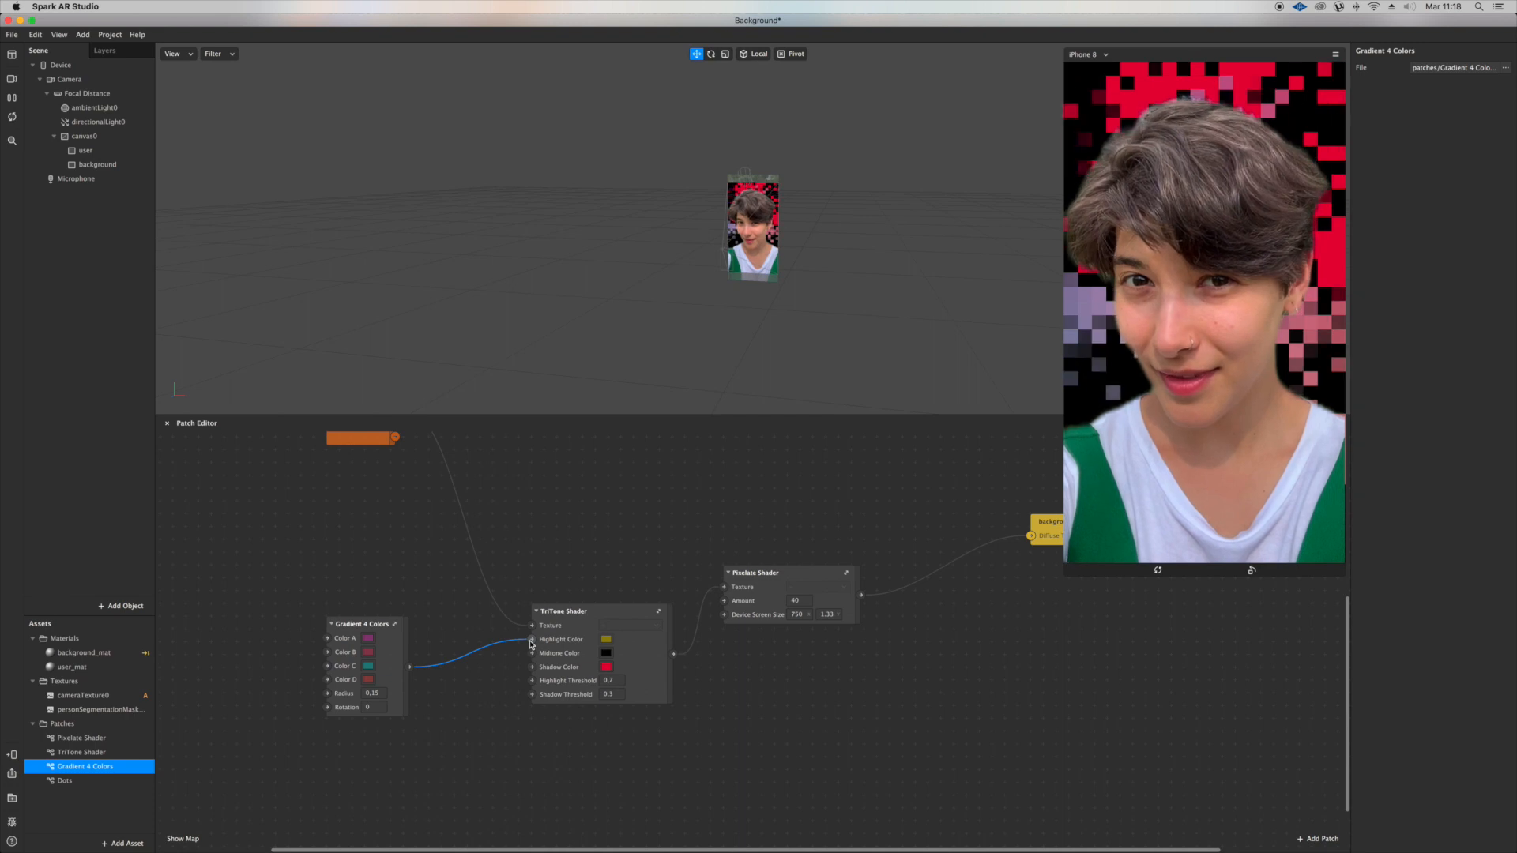
# Step: Connect the Gradient 4 Colors output to the TriTone Shader's Shadow Color as well and move the gradient patch slightly lower
pyautogui.moveTo(410, 668); pyautogui.dragTo(532, 654)
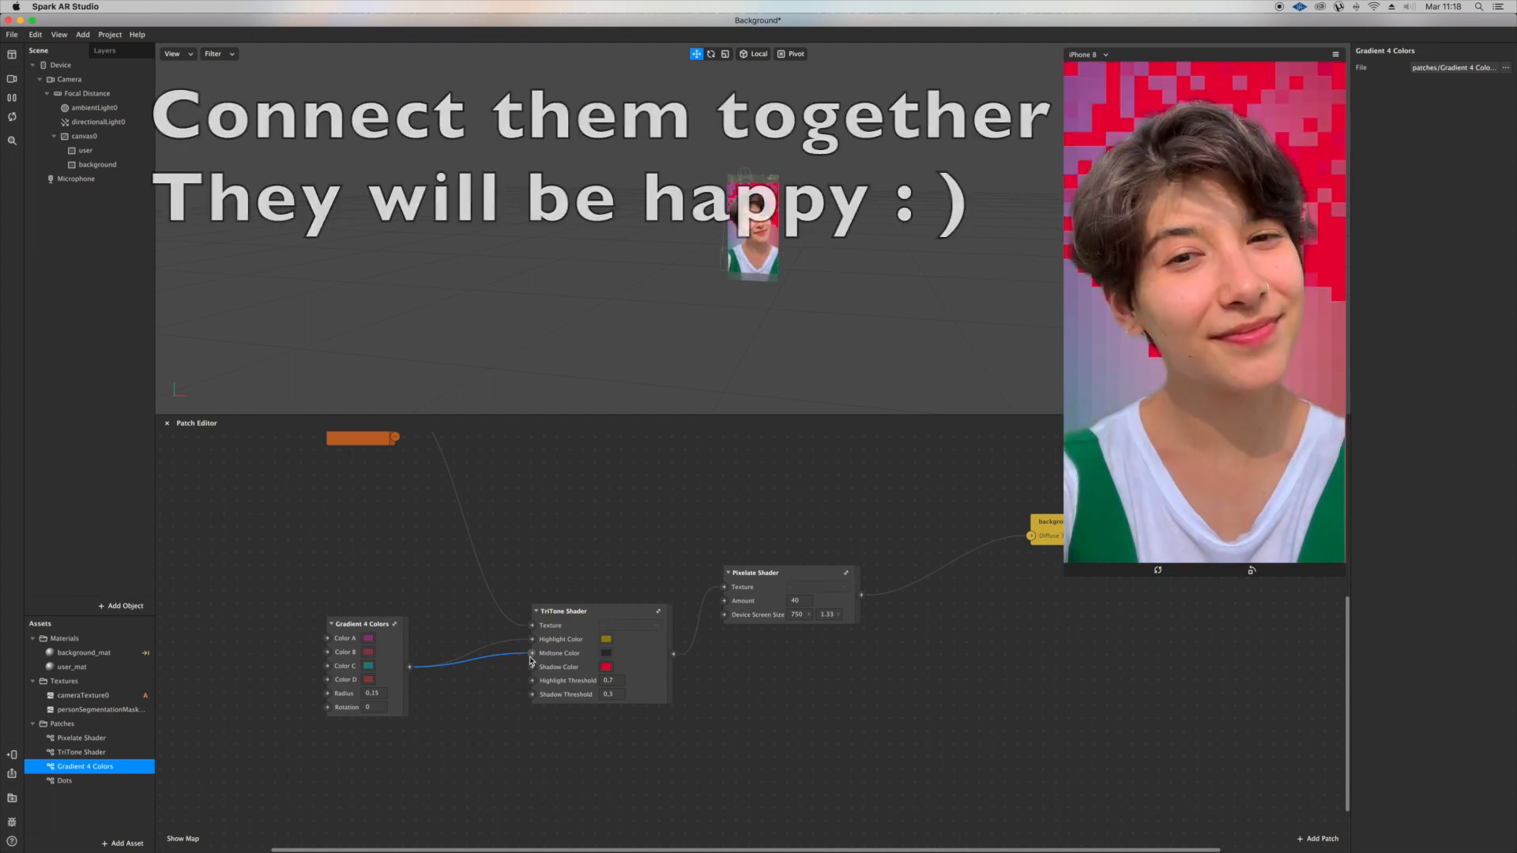
pyautogui.moveTo(531, 654); pyautogui.dragTo(531, 668)
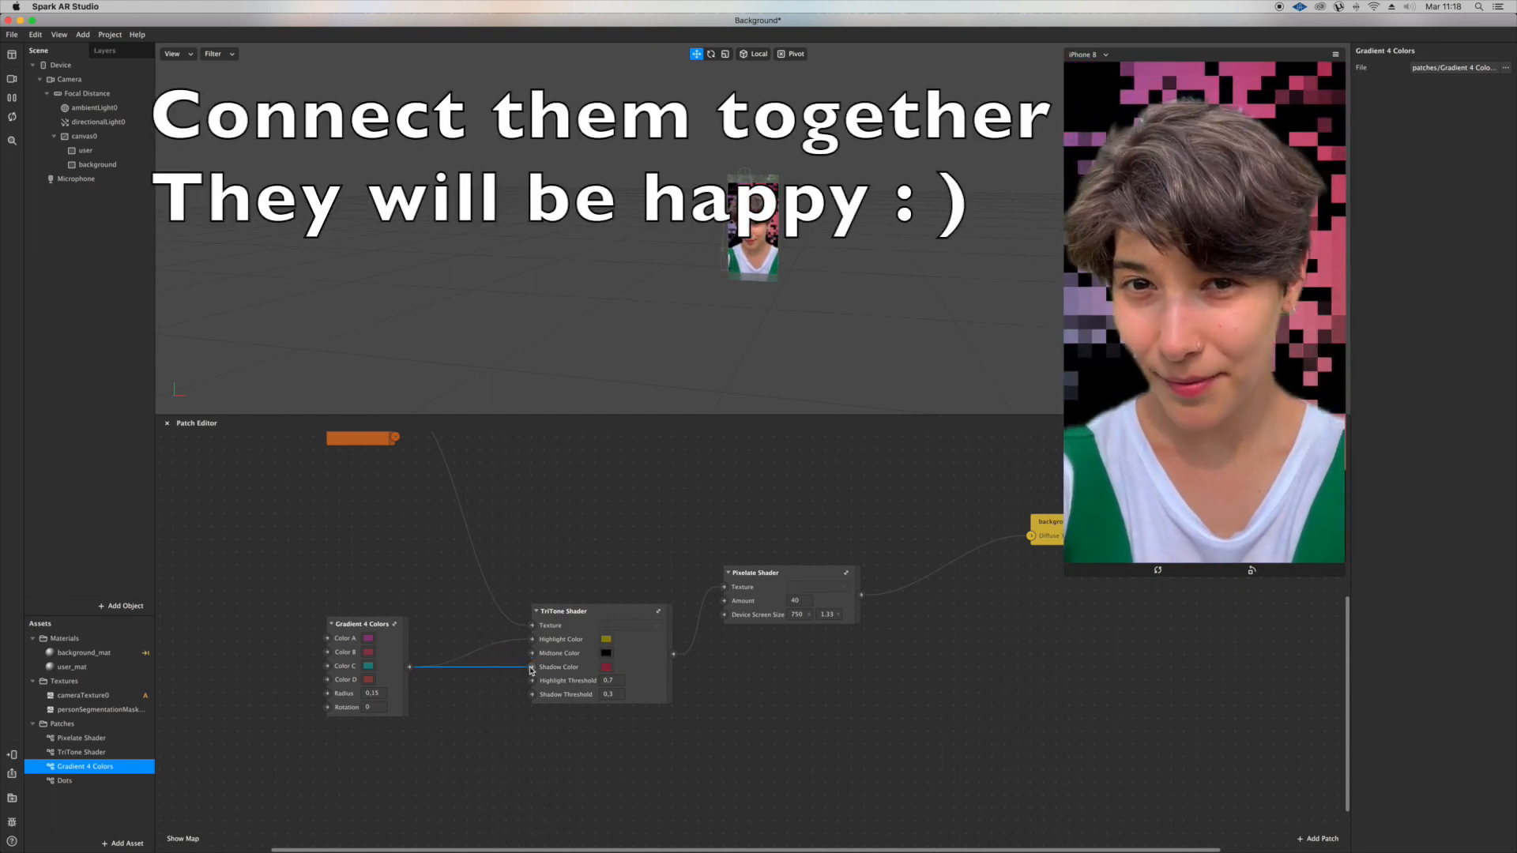
pyautogui.moveTo(350, 627); pyautogui.dragTo(361, 678)
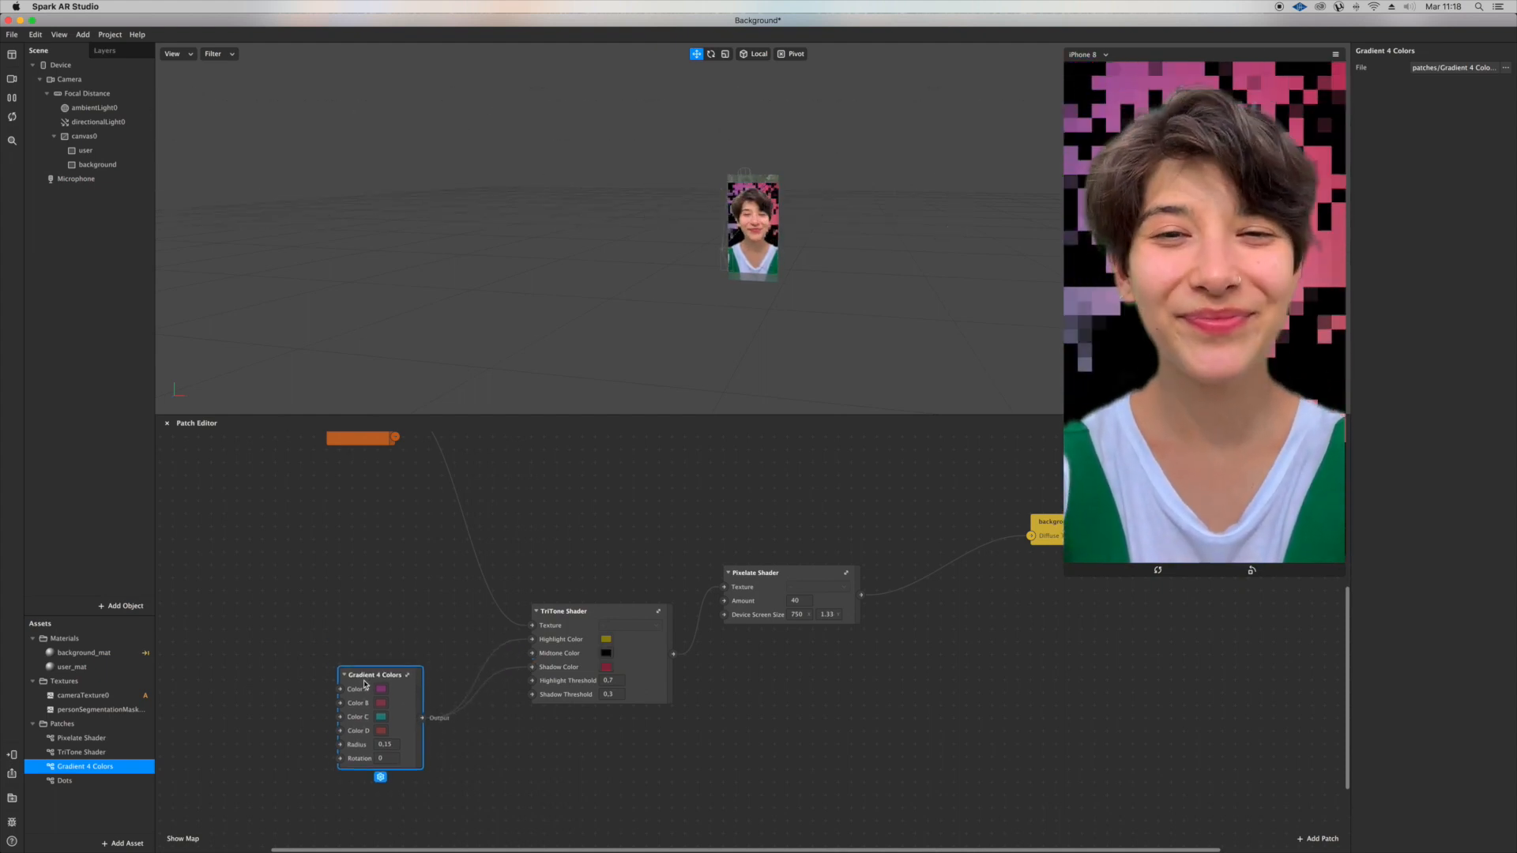
# Step: Add the Dots patch beside Gradient 4 Colors and connect its output to the gradient's Color A
pyautogui.scroll(-2, 362, 681)
pyautogui.hscroll(-2, 362, 681)
pyautogui.moveTo(443, 638)
pyautogui.mouseDown(button='middle')
pyautogui.moveTo(398, 584)
pyautogui.moveTo(462, 629)
pyautogui.mouseUp(button='middle')
pyautogui.scroll(-5, 462, 629)
pyautogui.scroll(1, 462, 629)
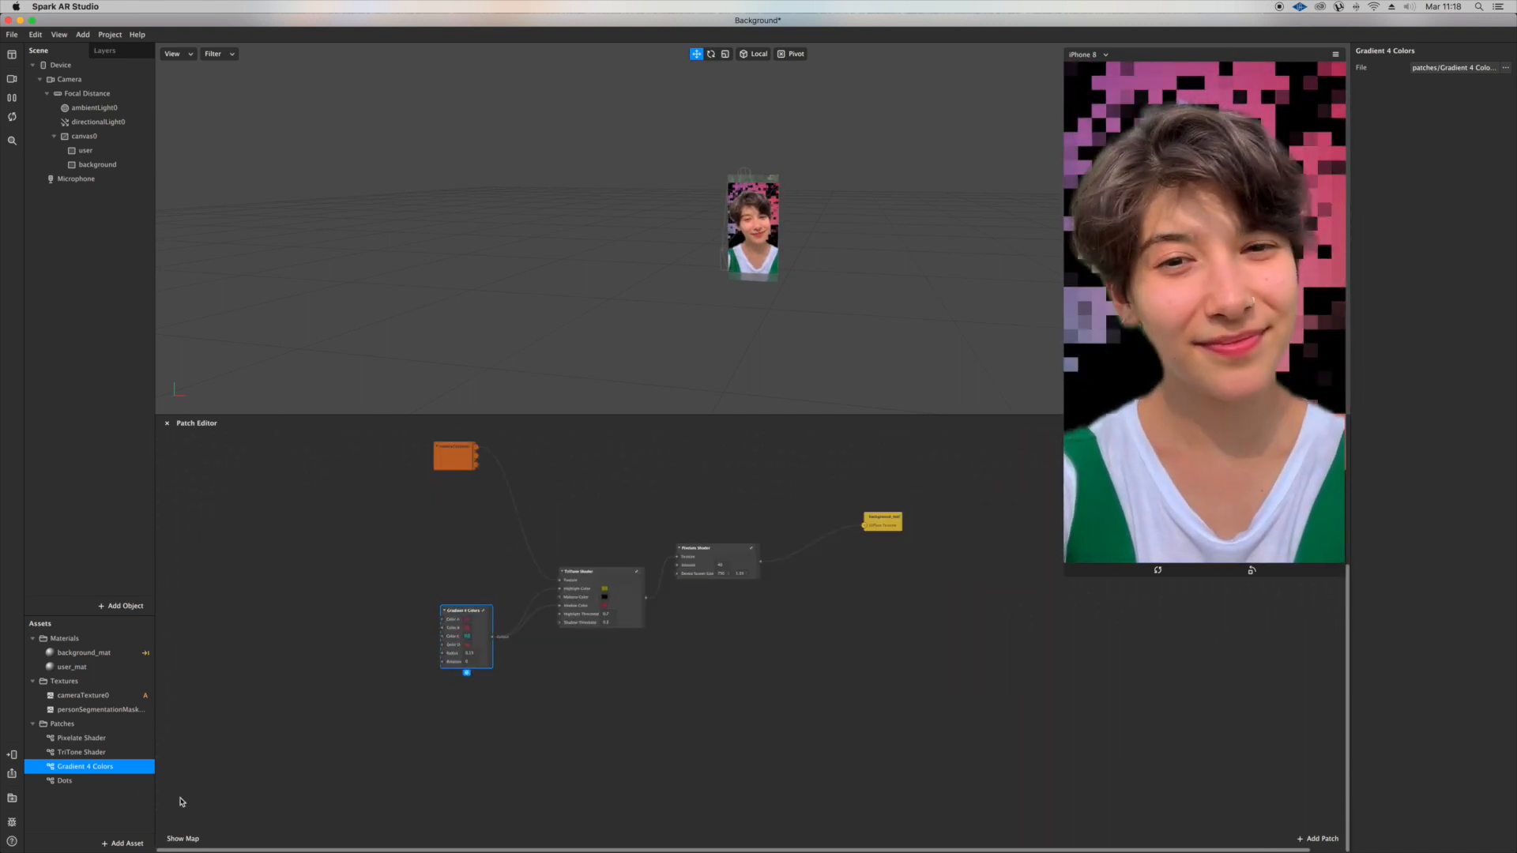
pyautogui.moveTo(102, 782); pyautogui.dragTo(397, 585)
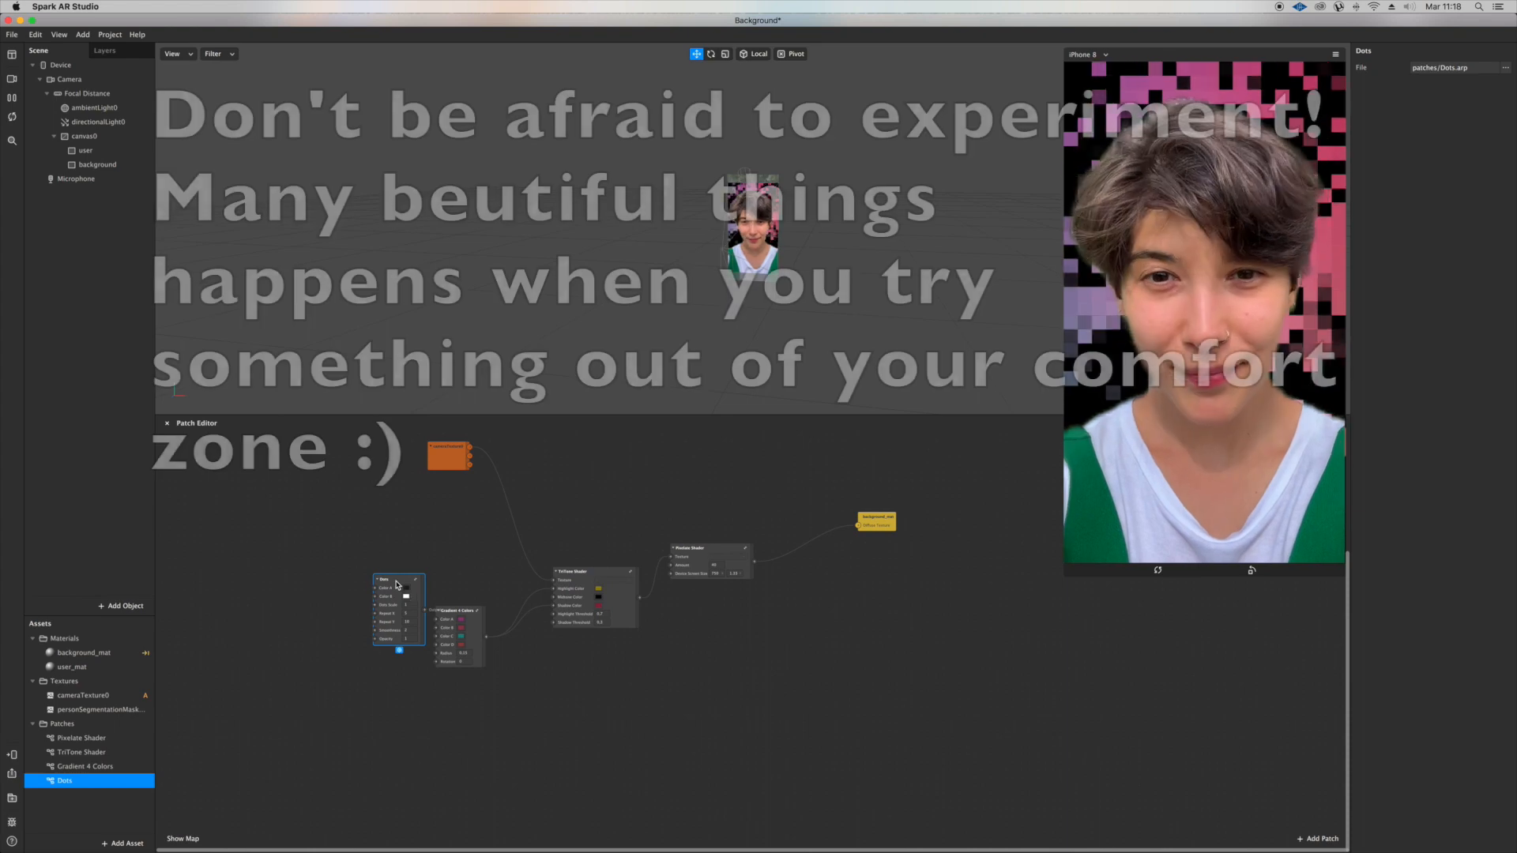
pyautogui.scroll(2, 403, 596)
pyautogui.moveTo(411, 621); pyautogui.dragTo(462, 640)
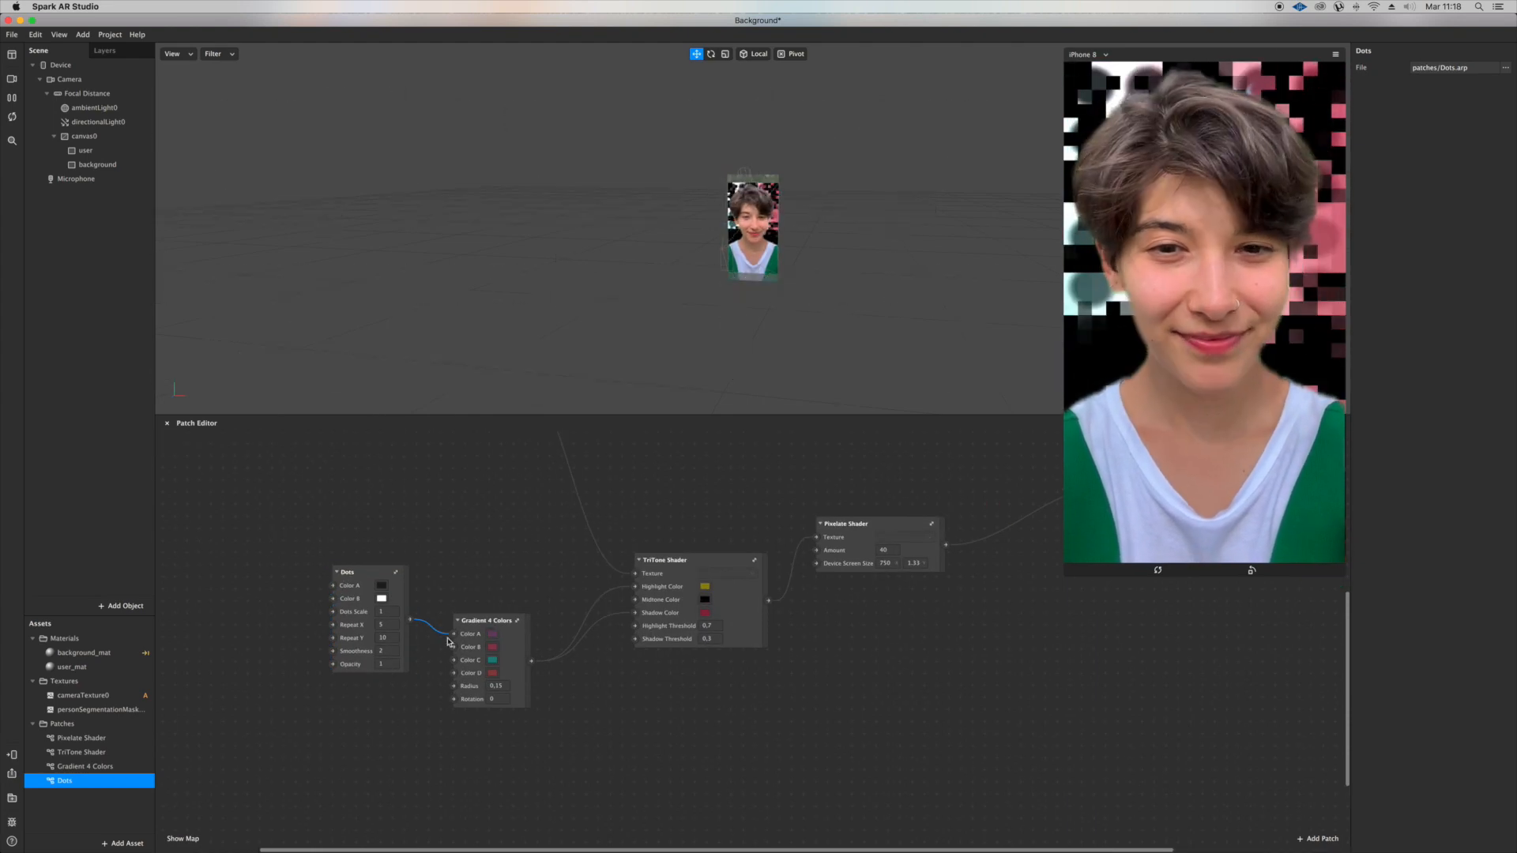
# Step: Enlarge the device preview and set the Dots patch's Color A to bright red
pyautogui.hscroll(-1, 455, 638)
pyautogui.moveTo(1062, 582); pyautogui.dragTo(916, 843)
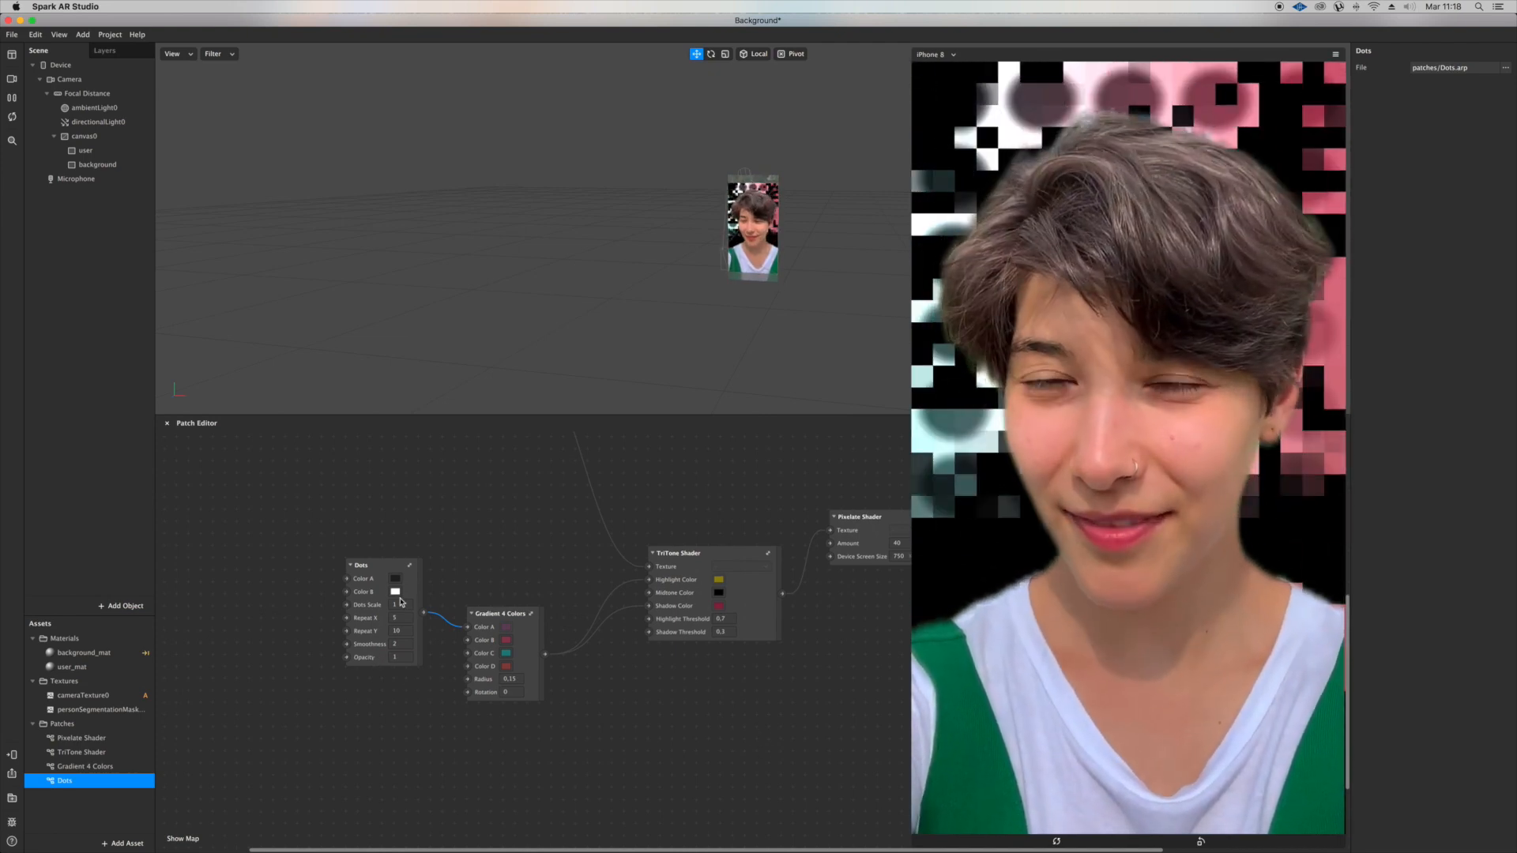
pyautogui.click(396, 581)
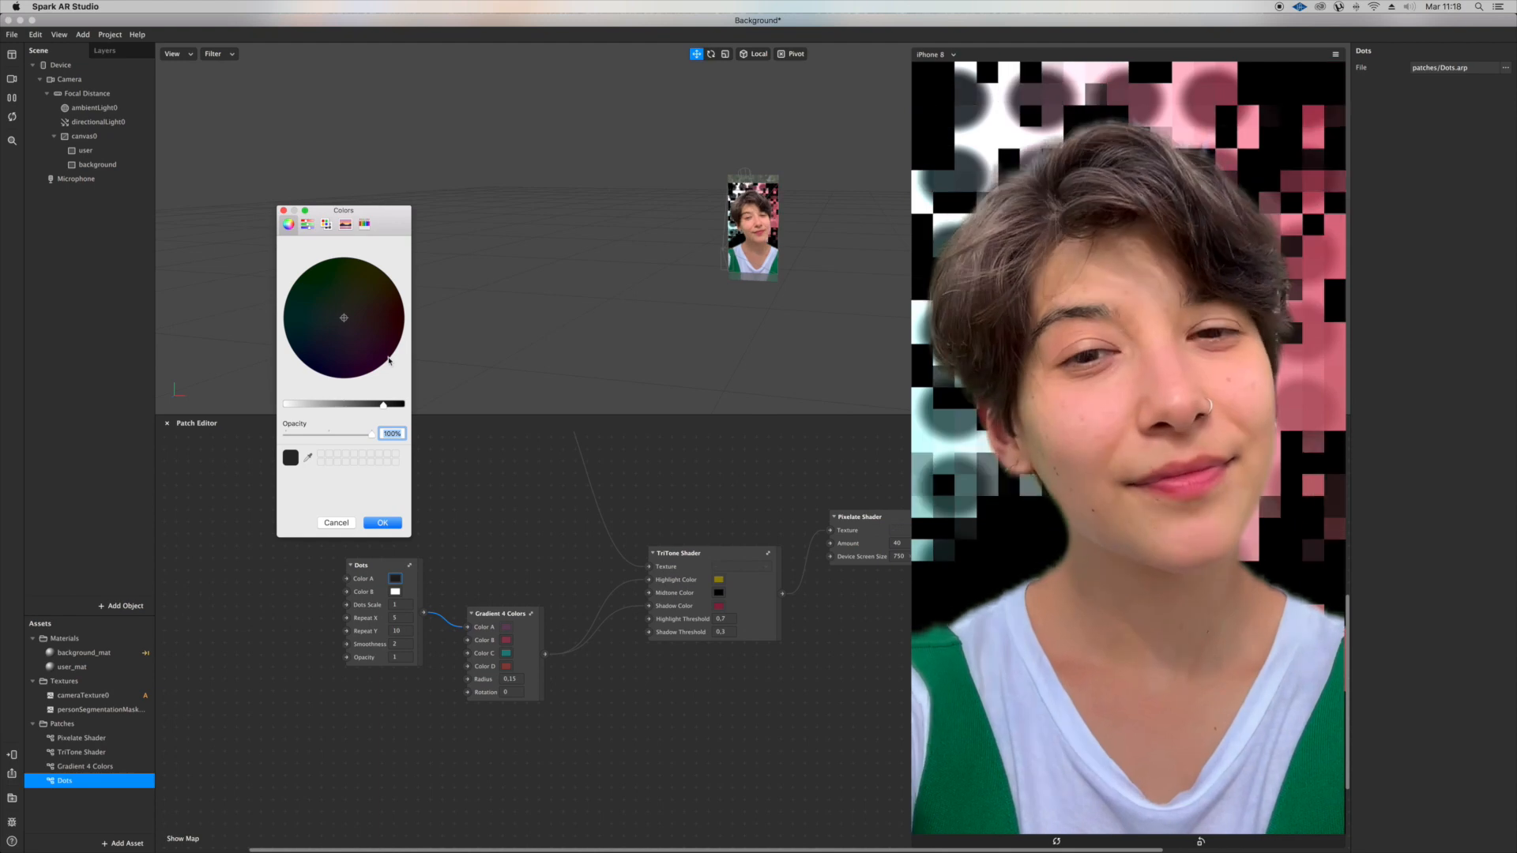
pyautogui.click(394, 323)
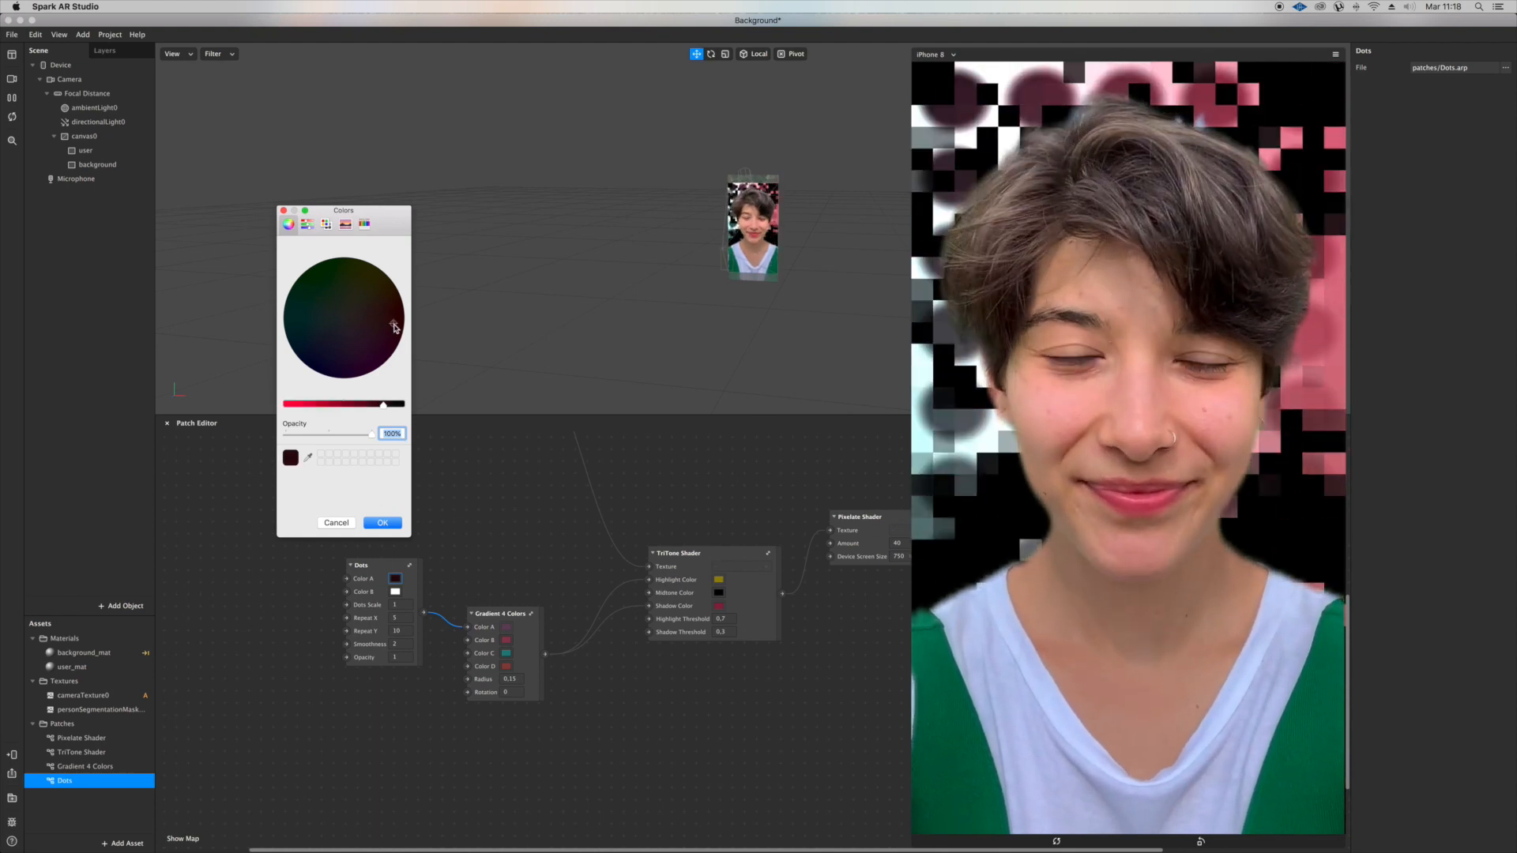
pyautogui.moveTo(391, 408); pyautogui.dragTo(286, 404)
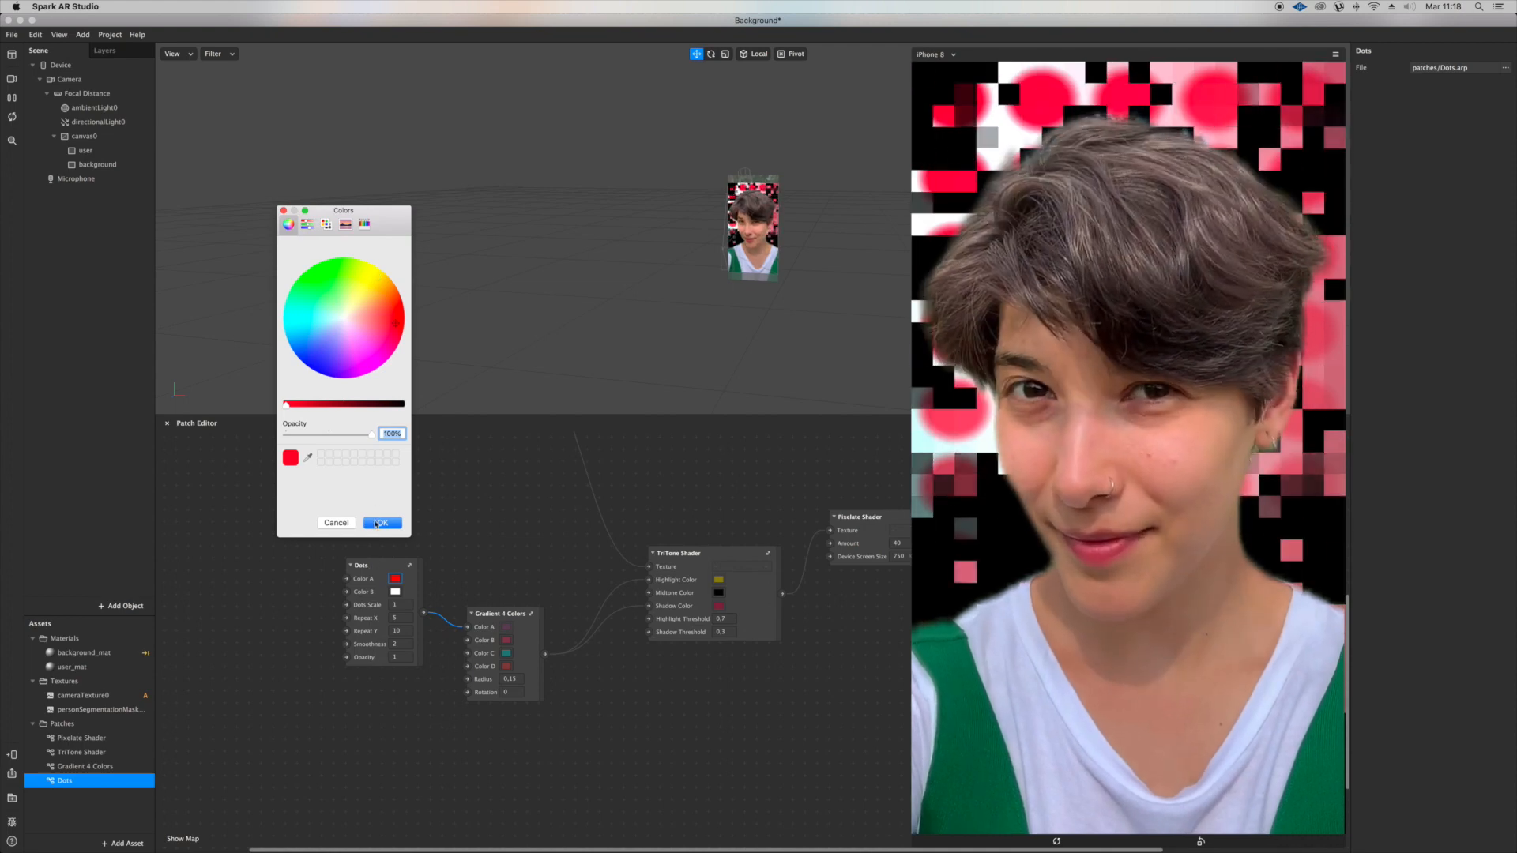
pyautogui.click(376, 524)
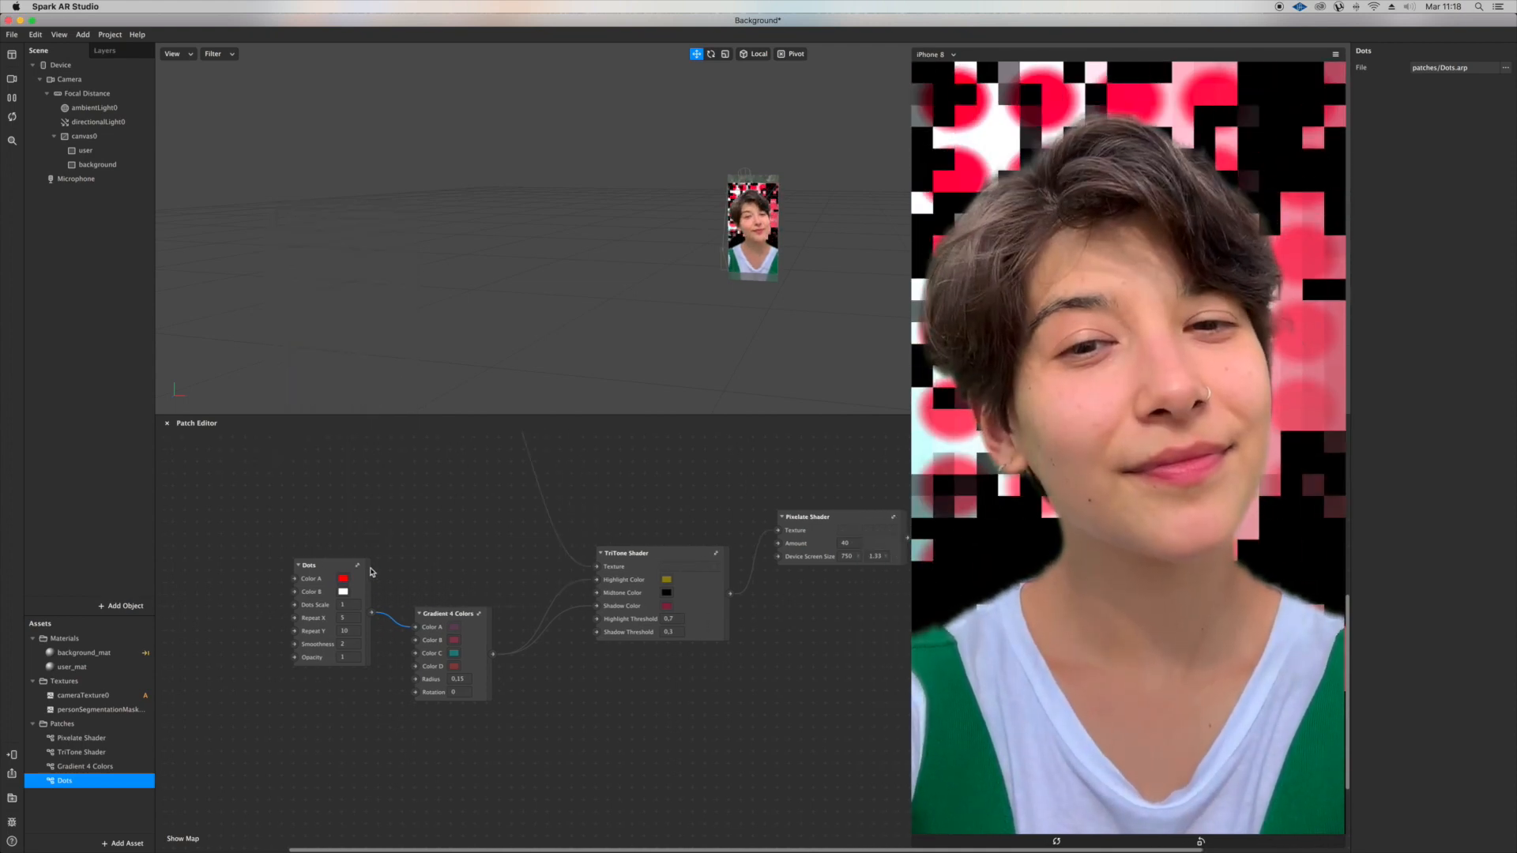
# Step: Set the Dots patch's Color B to black
pyautogui.click(343, 591)
pyautogui.click(409, 407)
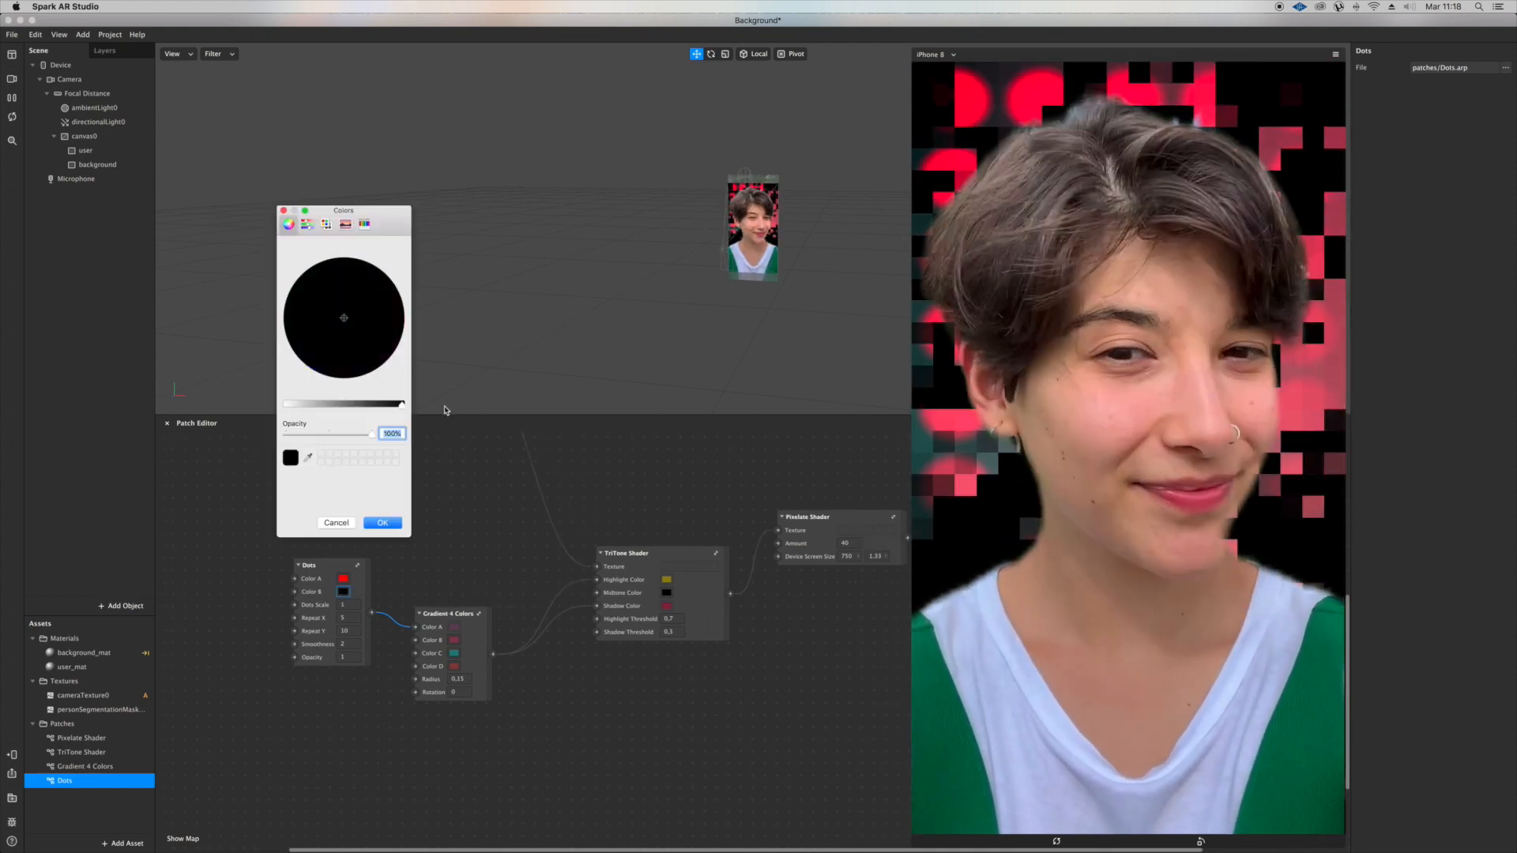
pyautogui.click(372, 523)
# Step: Try larger Dots Scale values such as 30 on the Dots patch
pyautogui.hscroll(-3, 366, 533)
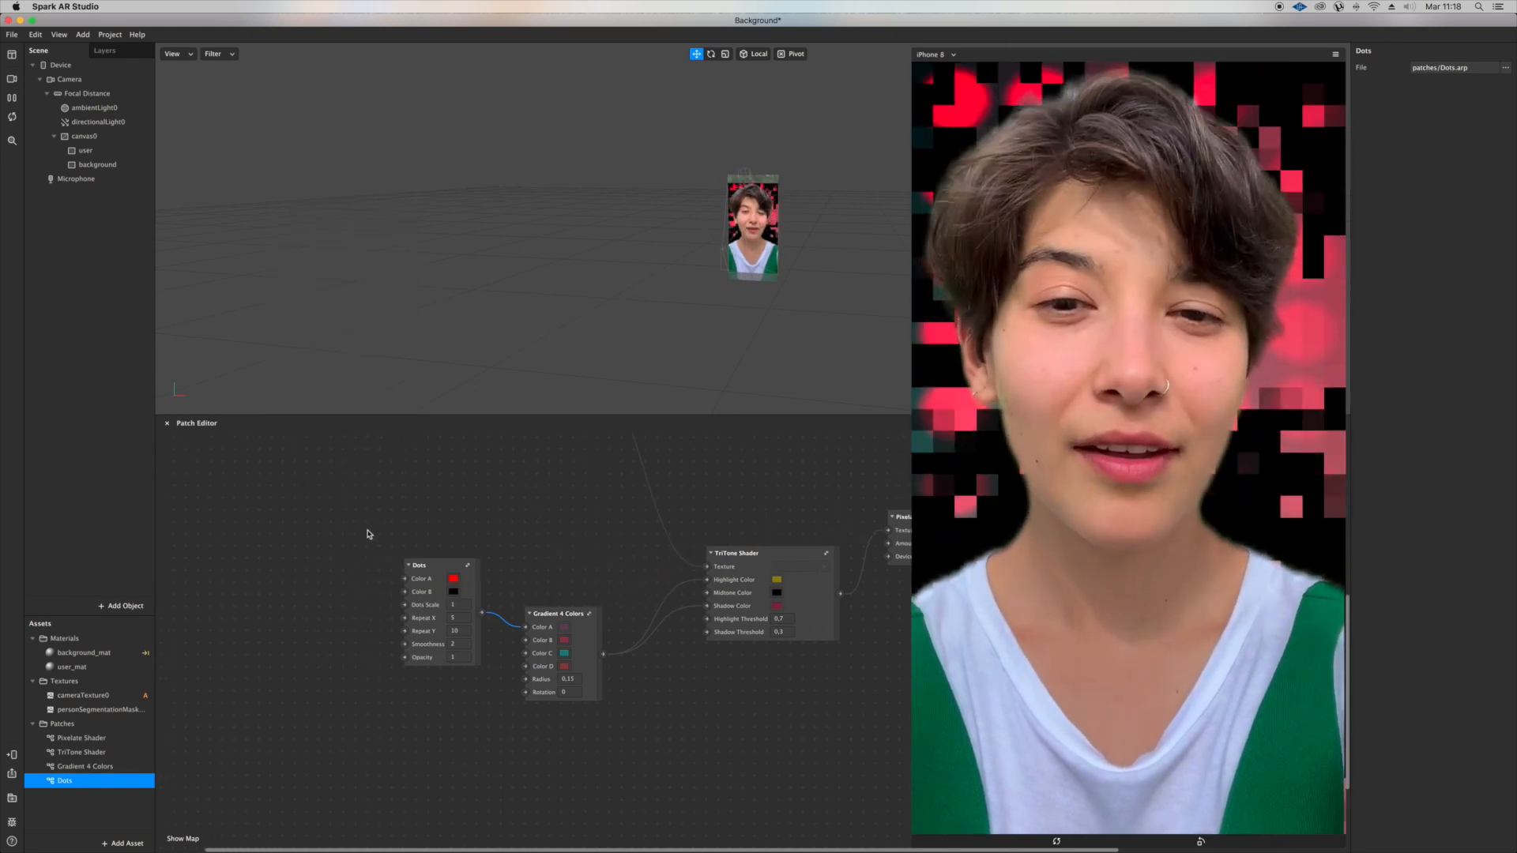
pyautogui.click(464, 605)
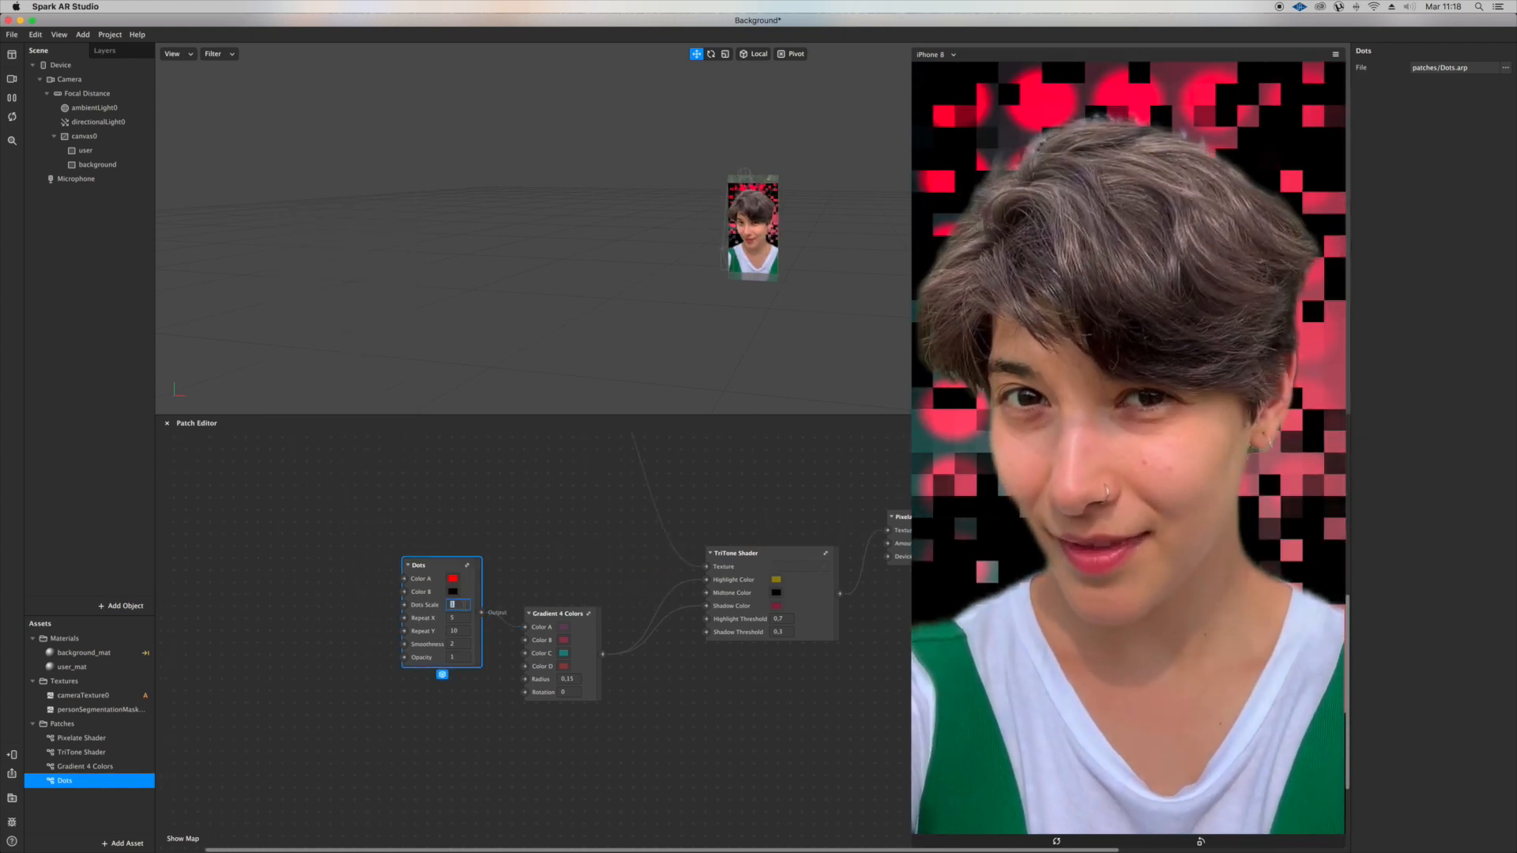
pyautogui.write('0')
pyautogui.press('Return')
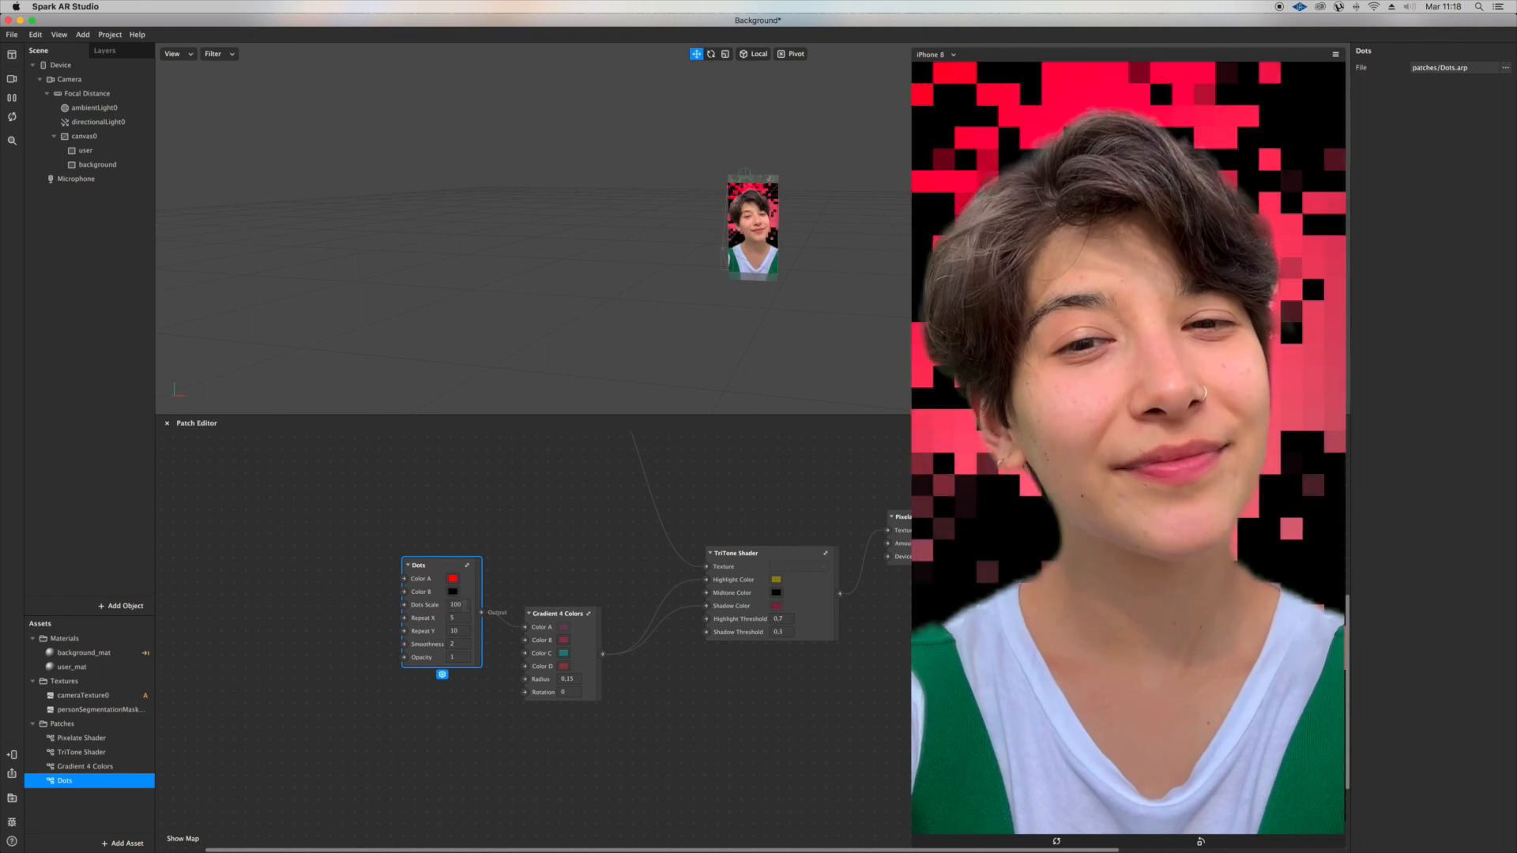
pyautogui.doubleClick(465, 605)
pyautogui.write('3')
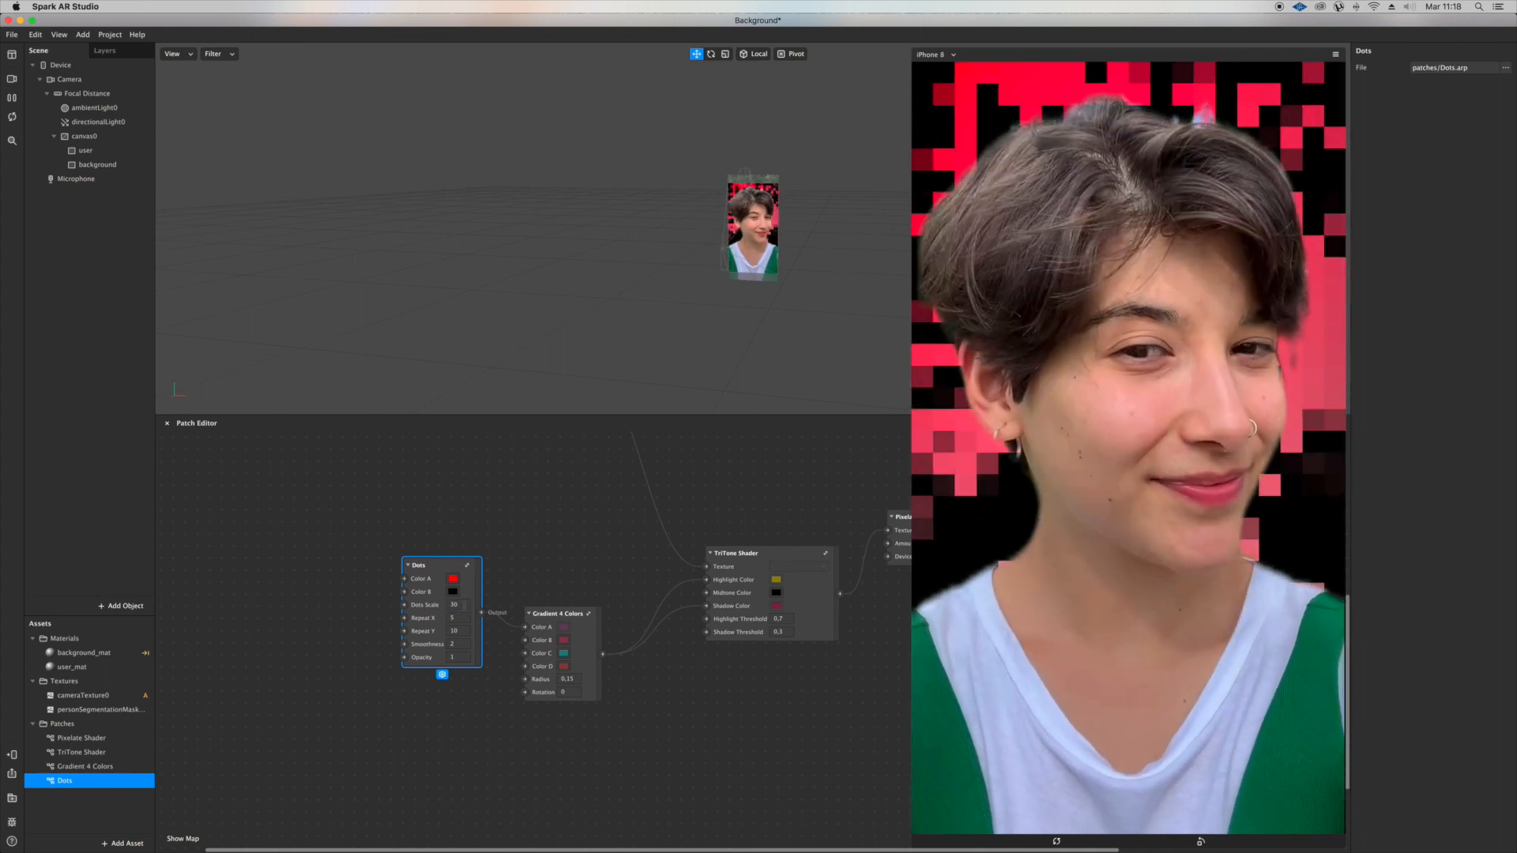
pyautogui.write('0')
pyautogui.press('Return')
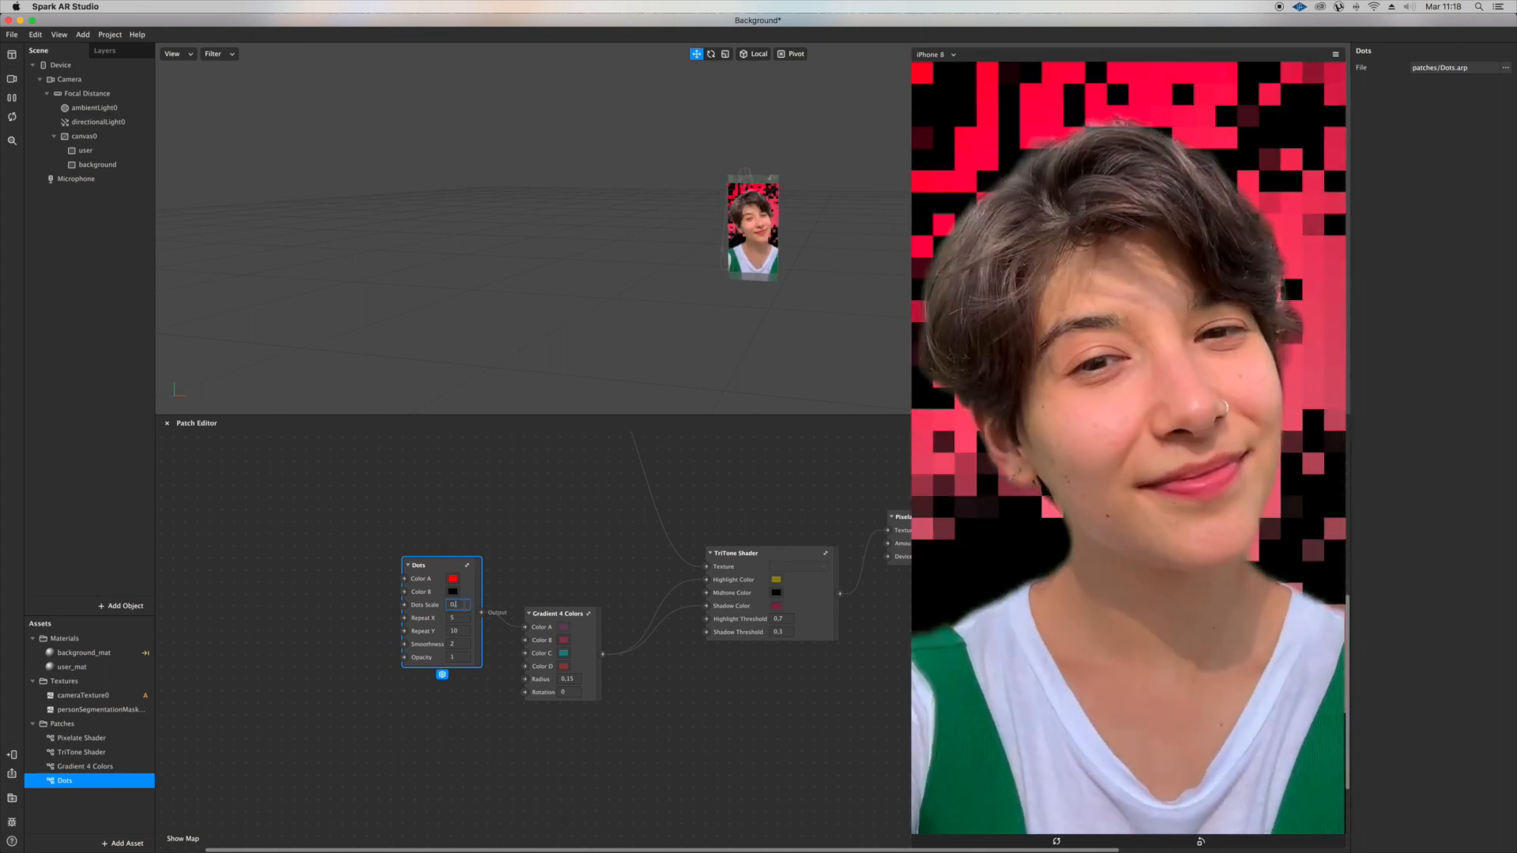
# Step: Set the Dots patch's Dots Scale to 0.3
pyautogui.write('0.3')
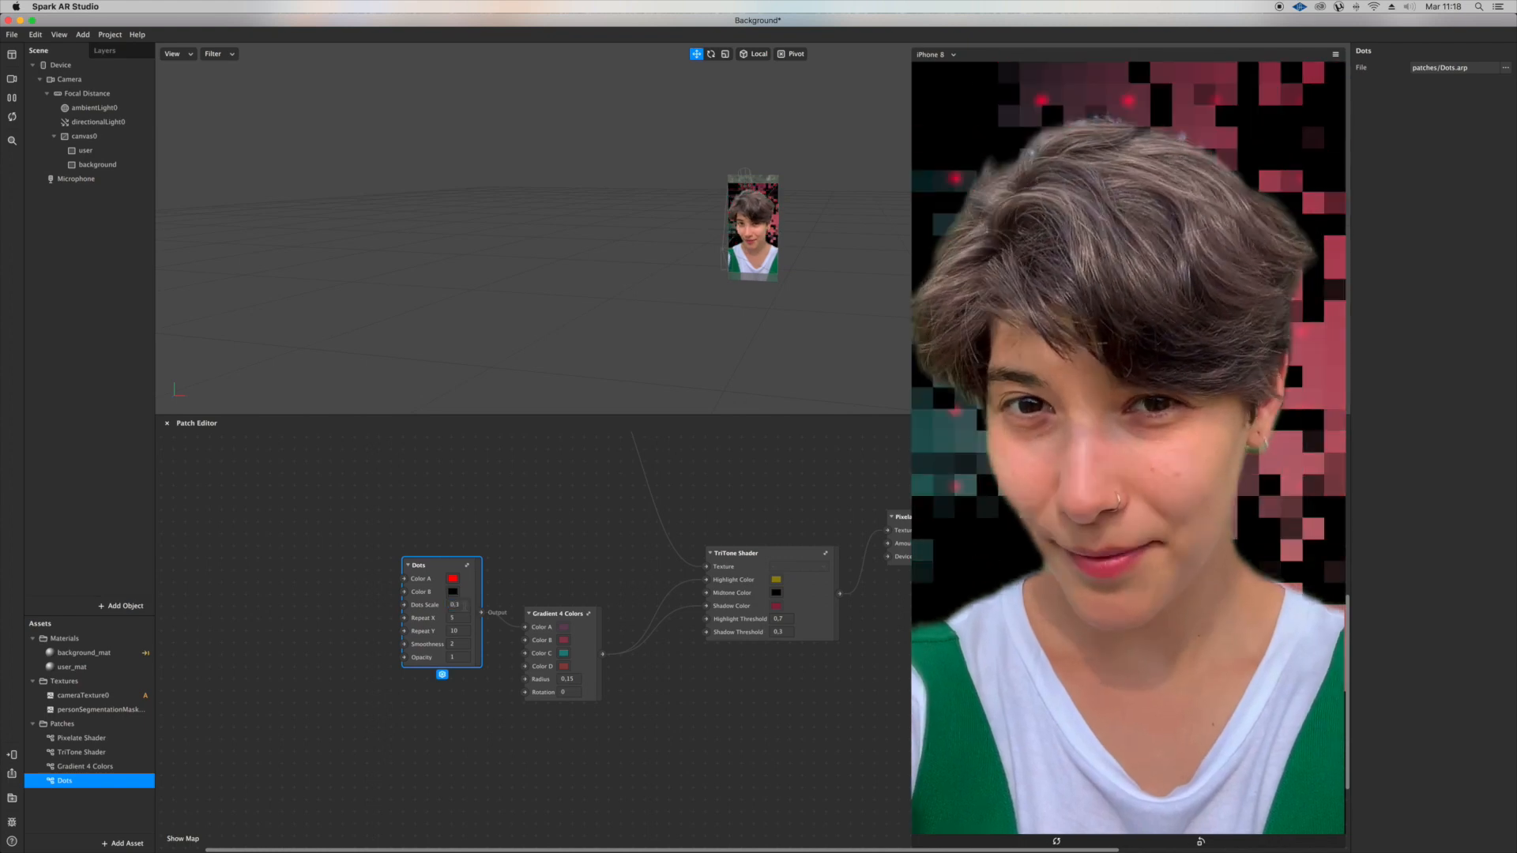
pyautogui.press('Return')
pyautogui.scroll(-5, 476, 614)
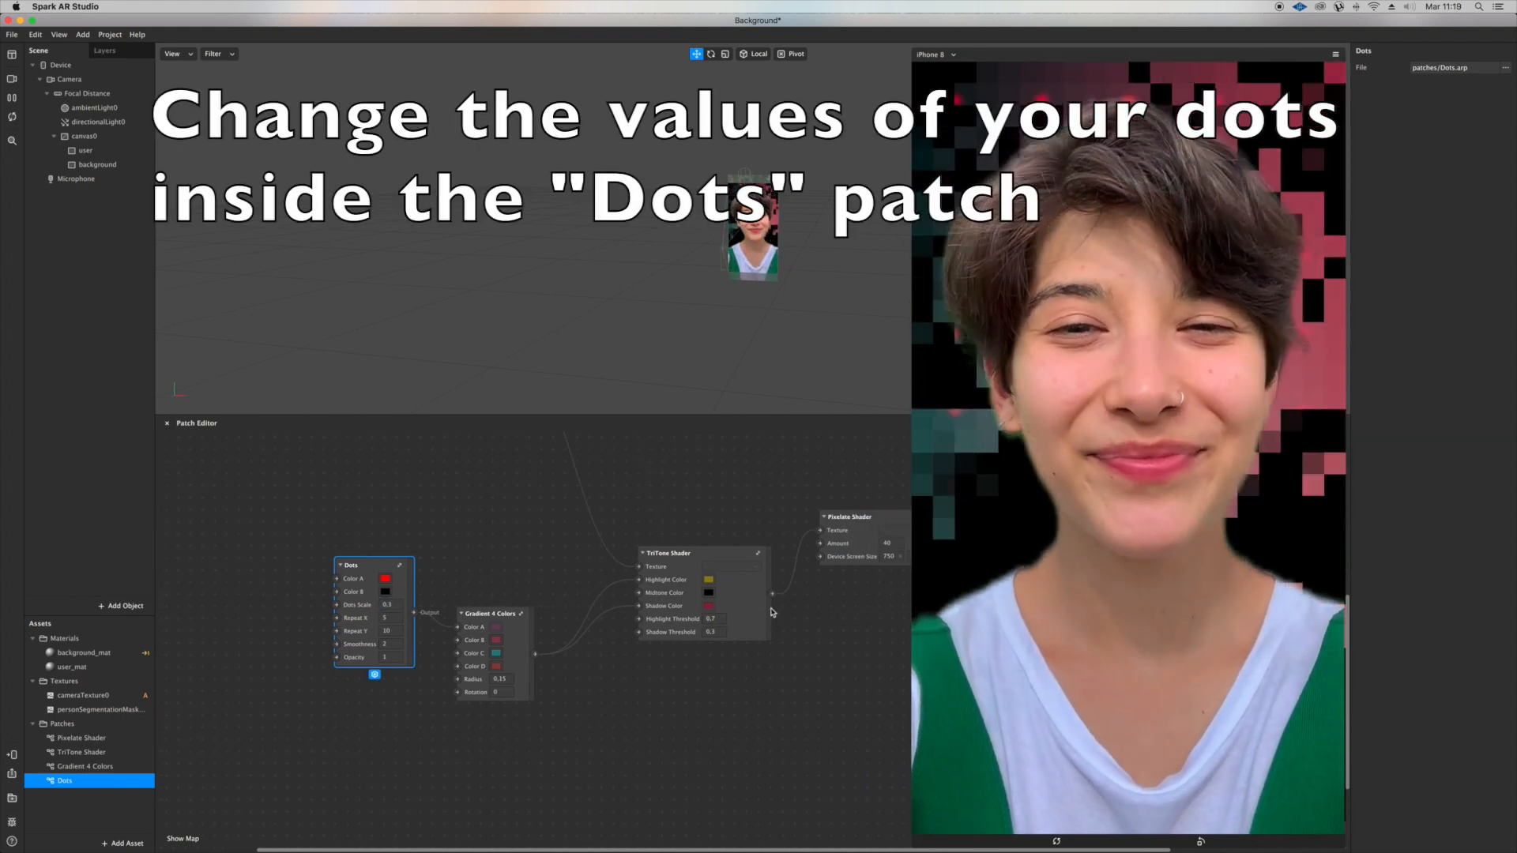
pyautogui.hscroll(1, 476, 614)
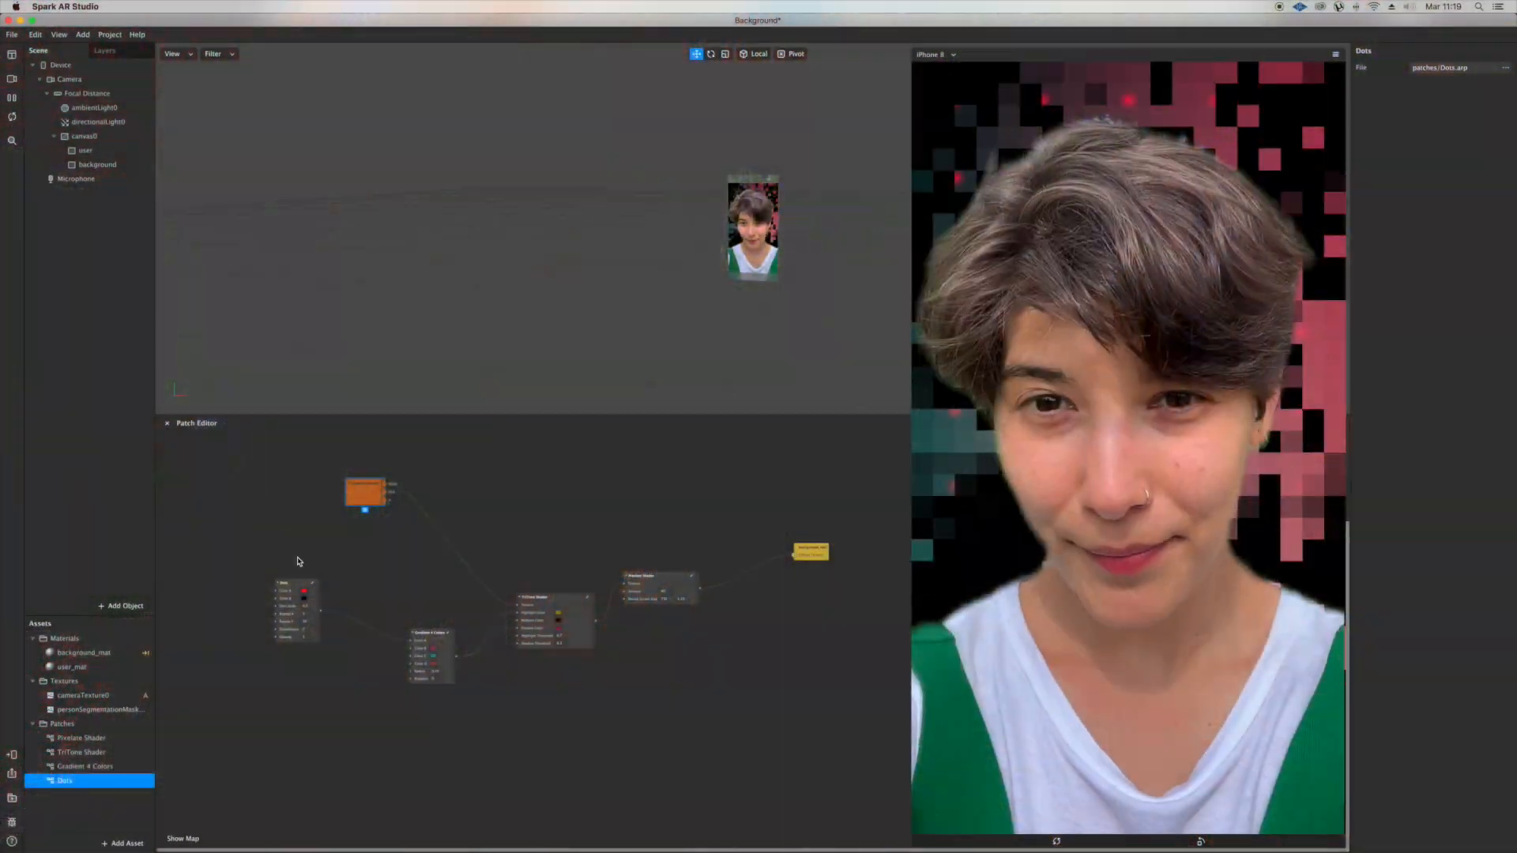
# Step: Import sei_40925143-ba2d.jpg from the Downloads folder as a texture and turn on No compression for it
pyautogui.click(125, 844)
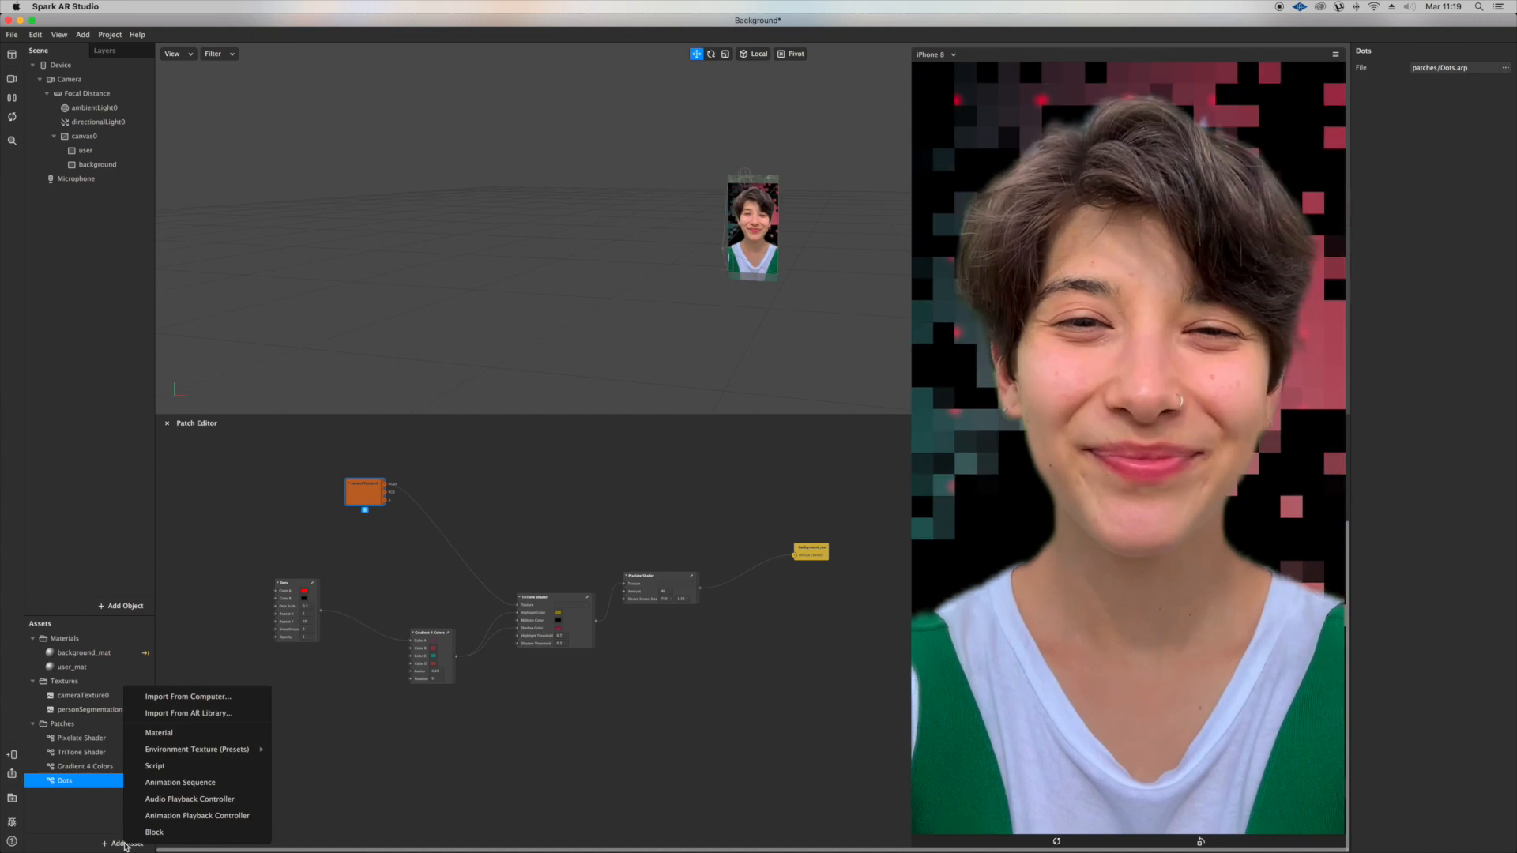
pyautogui.click(195, 700)
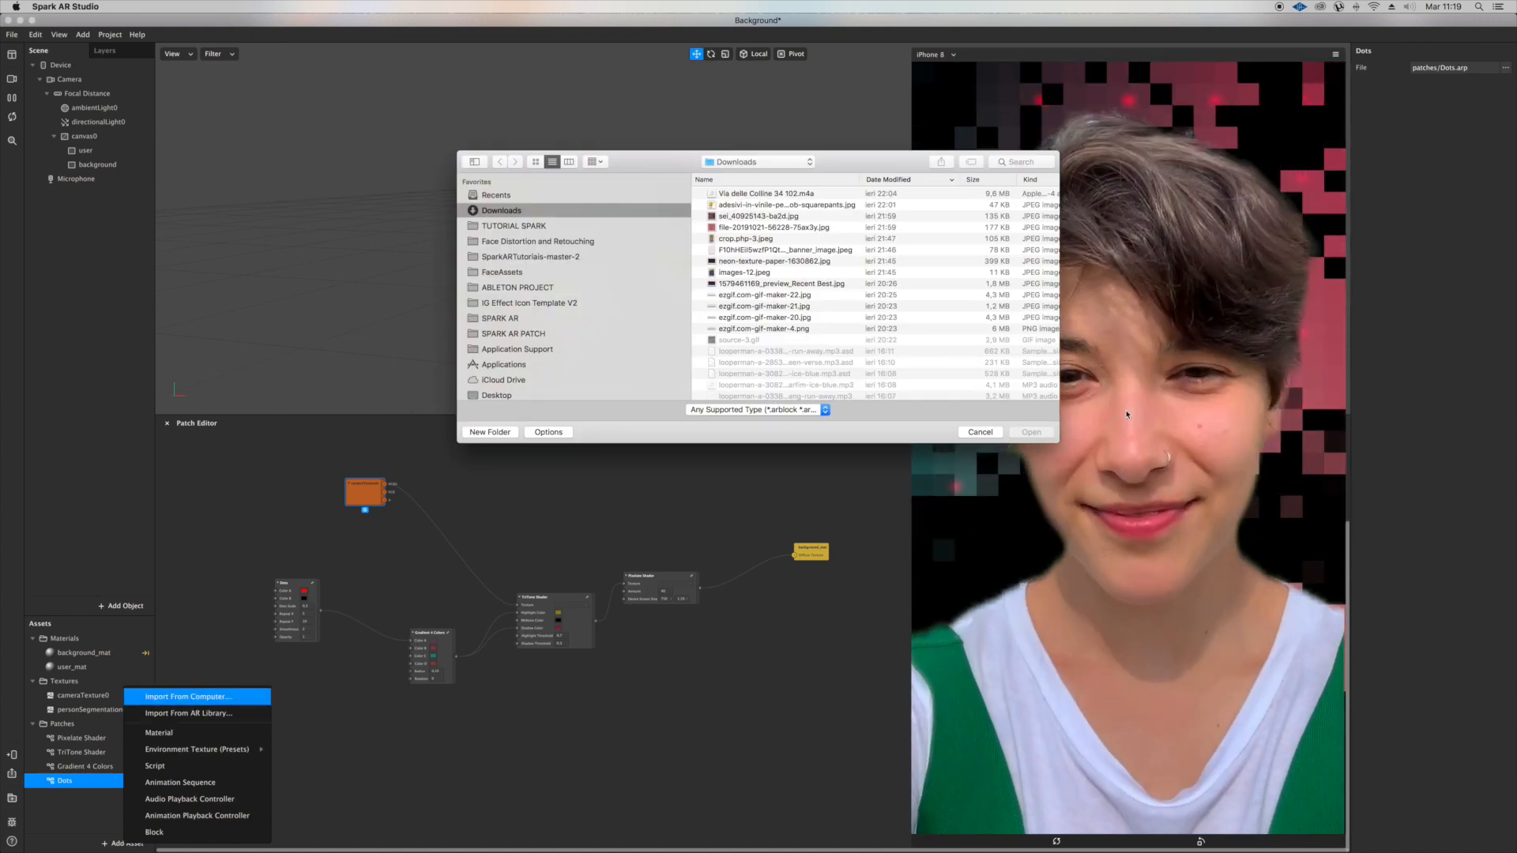
pyautogui.click(841, 216)
pyautogui.press('space')
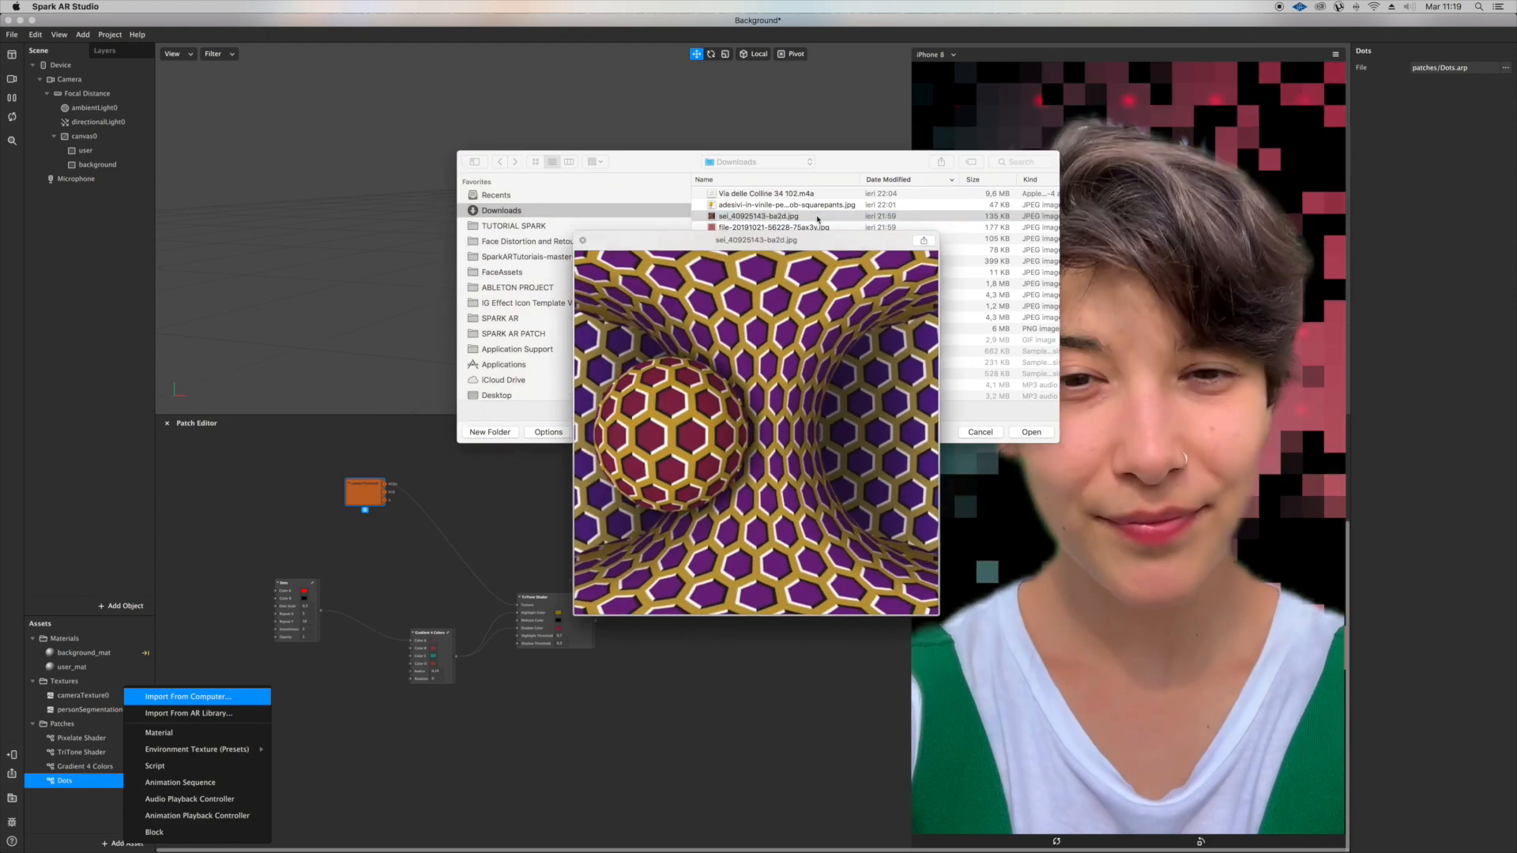
pyautogui.scroll(-1, 854, 207)
pyautogui.press('space')
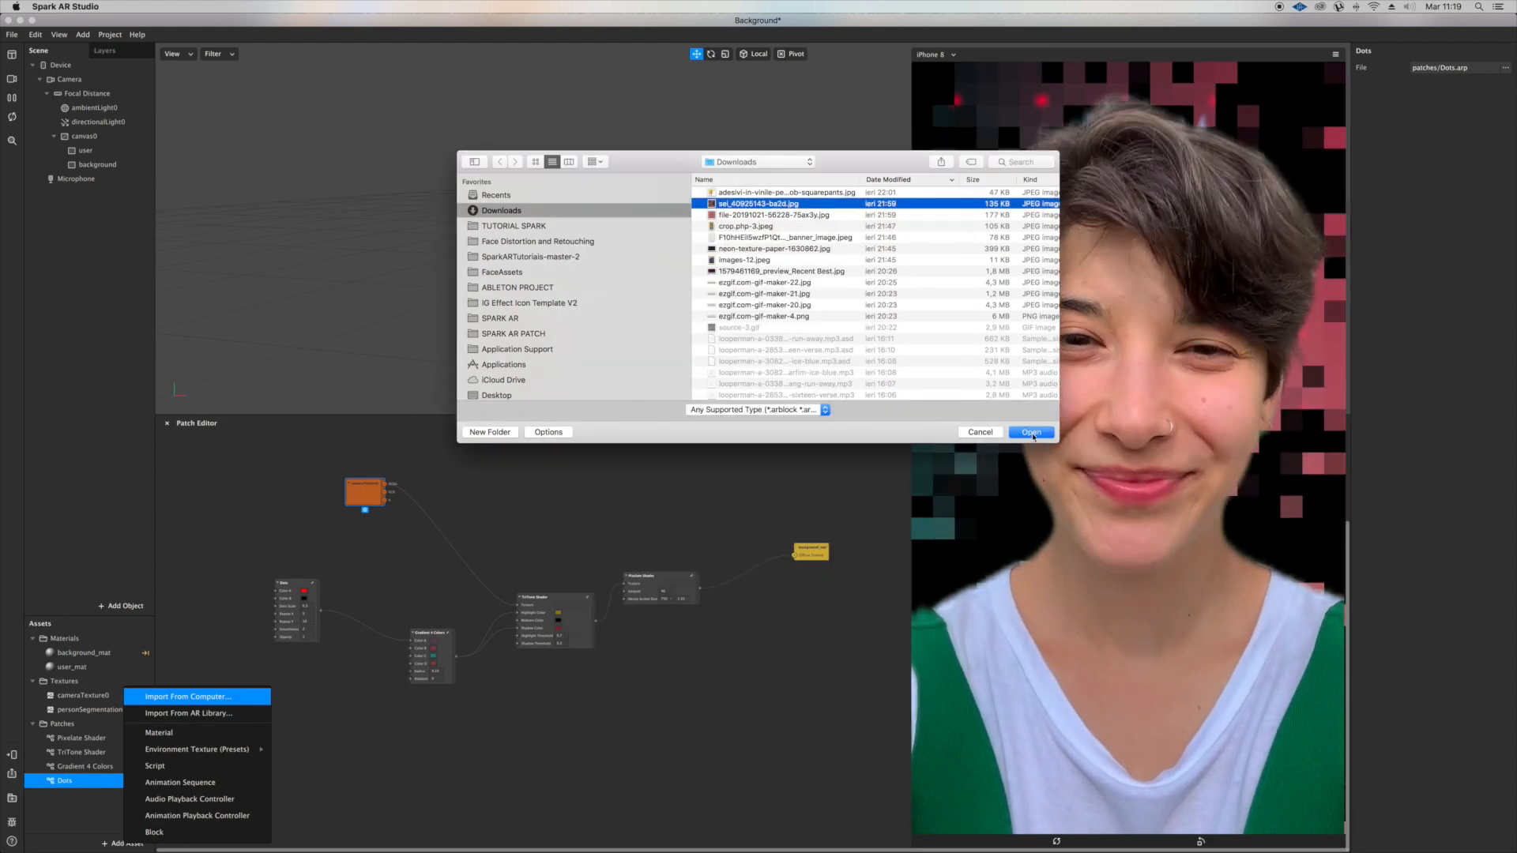
pyautogui.click(1032, 432)
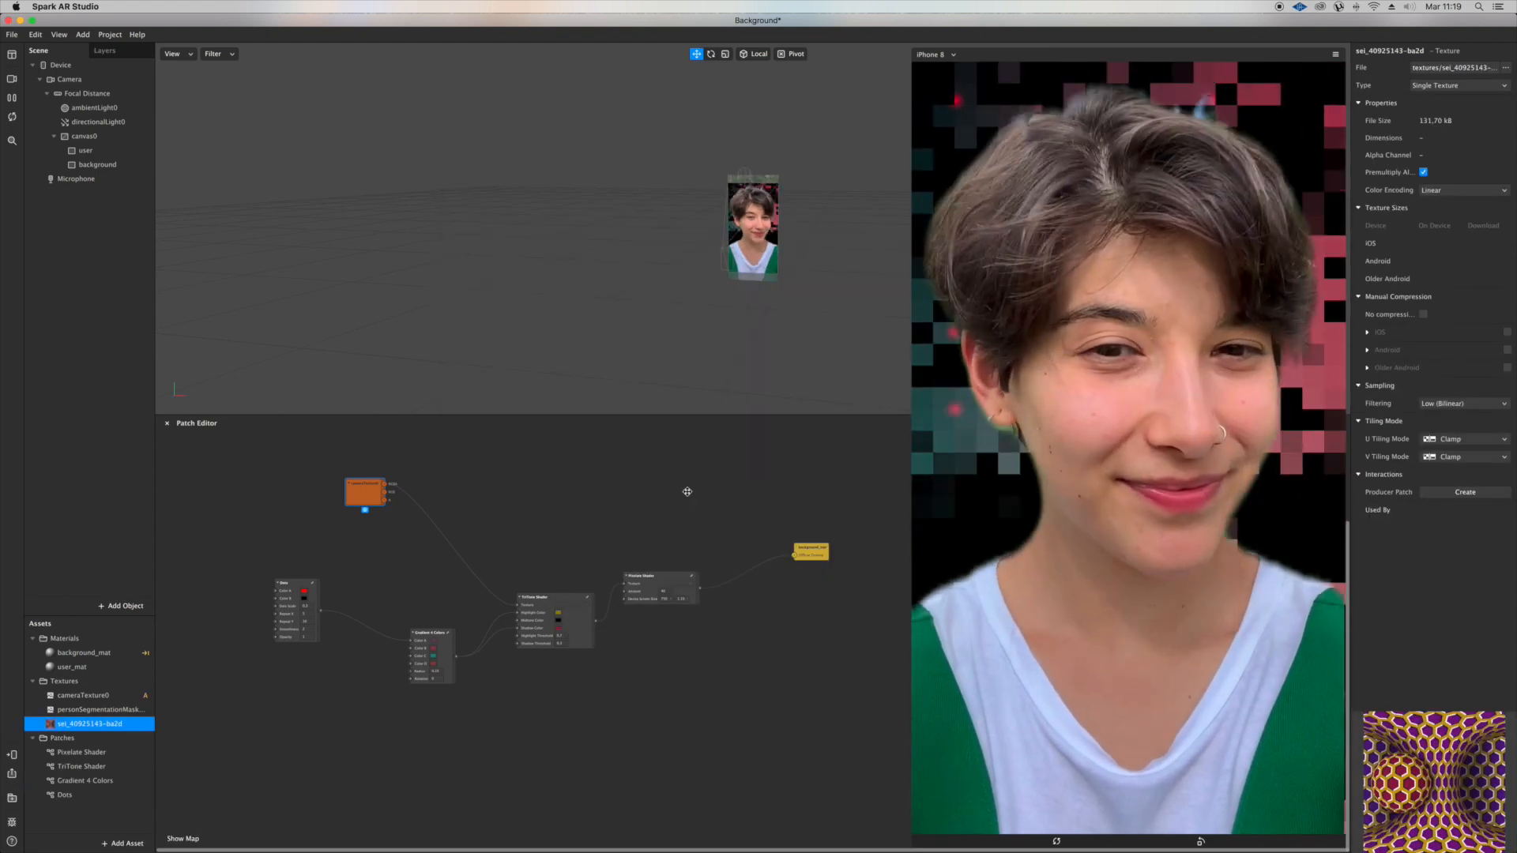
pyautogui.click(1422, 338)
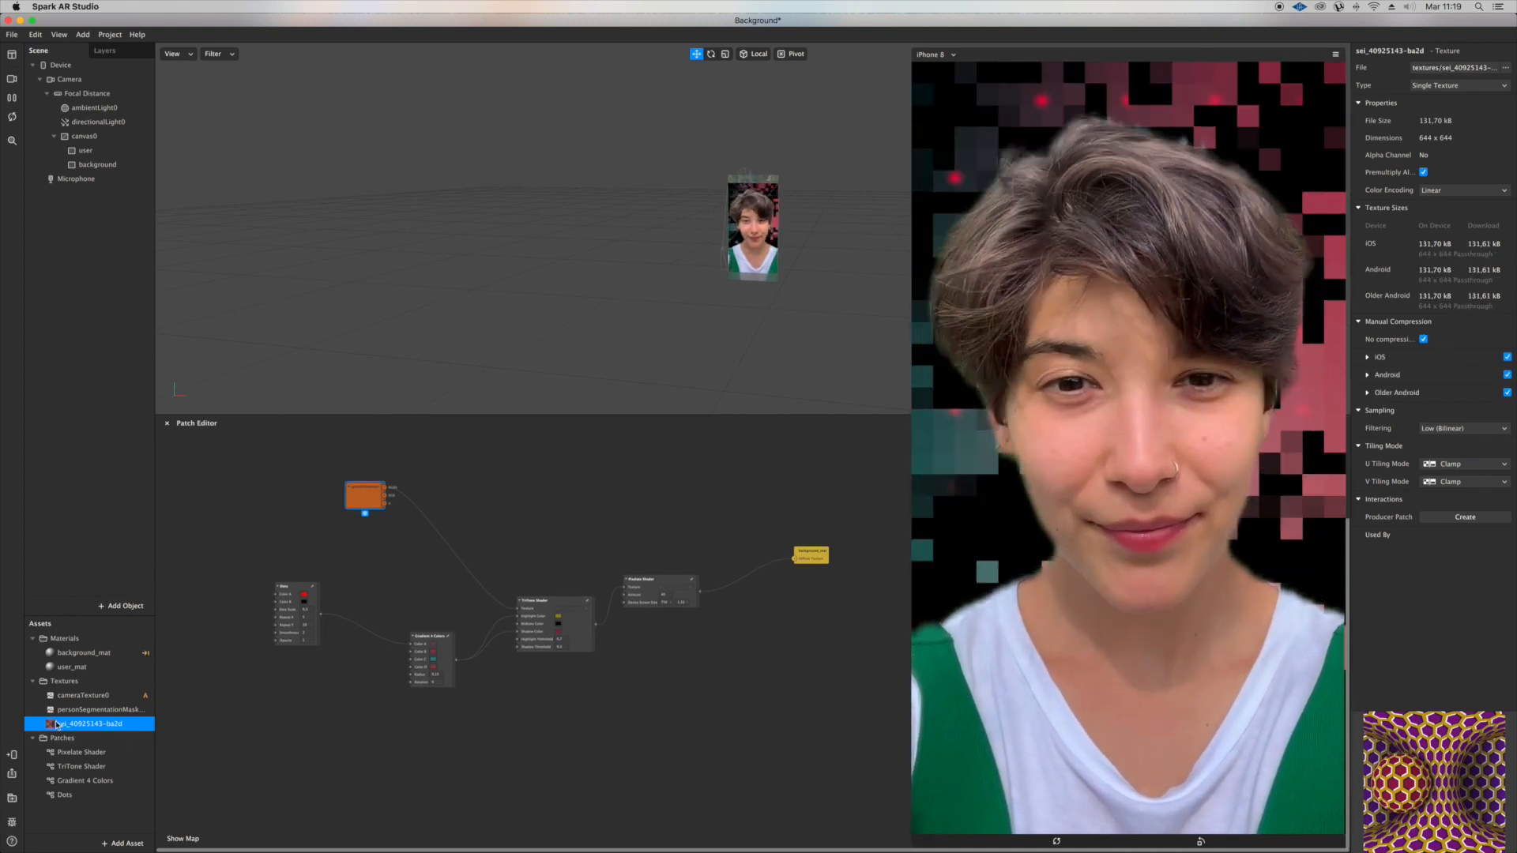
# Step: Add the sei_40925143-ba2d texture to the patch graph and connect its RGBA output to Gradient 4 Colors' Color B and Color C
pyautogui.moveTo(57, 725); pyautogui.dragTo(323, 716)
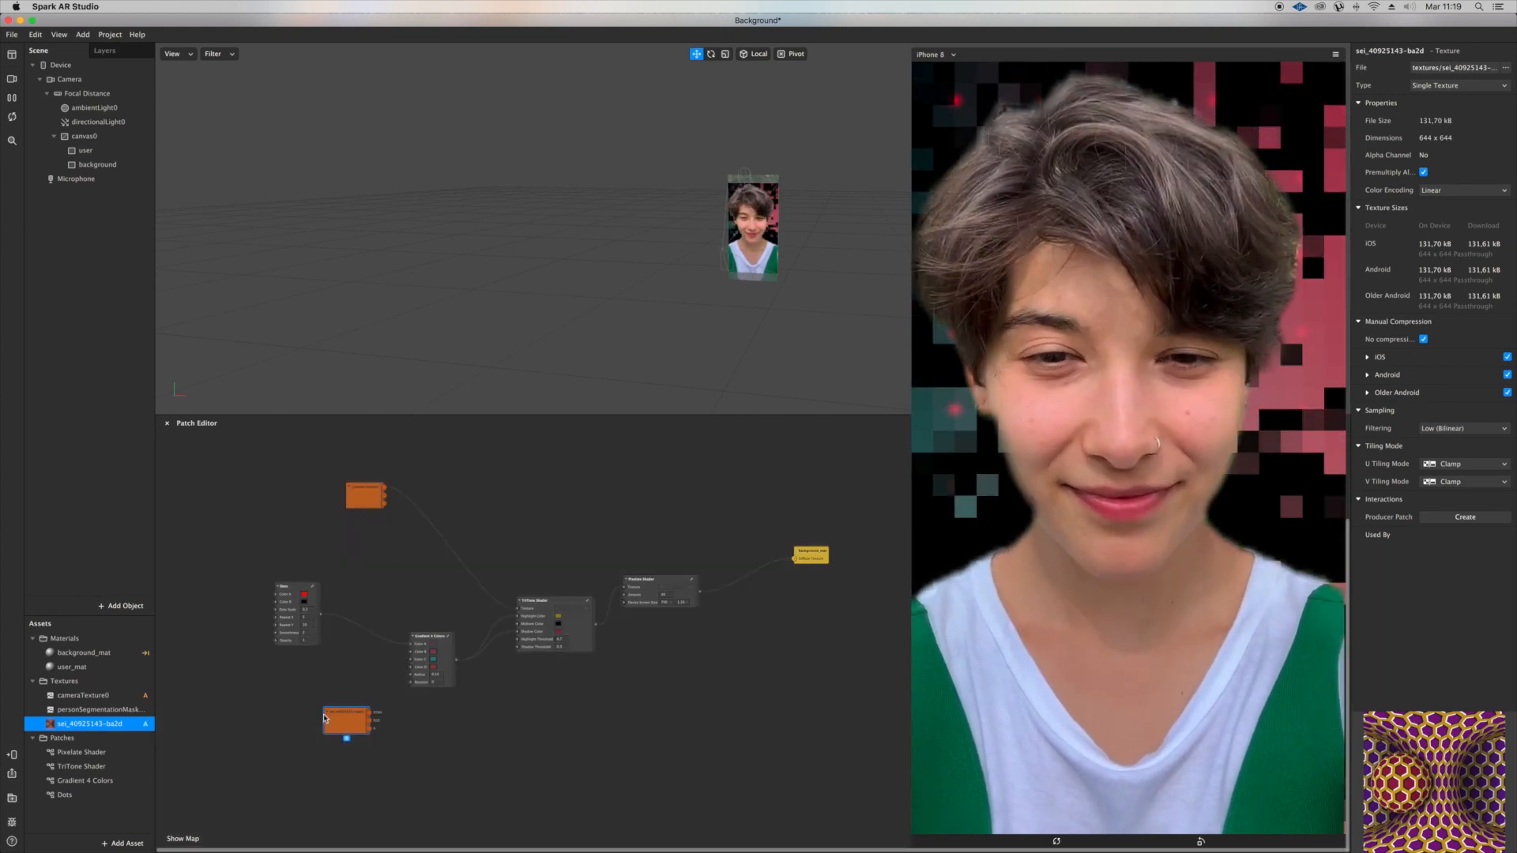
pyautogui.scroll(3, 325, 718)
pyautogui.scroll(-5, 323, 718)
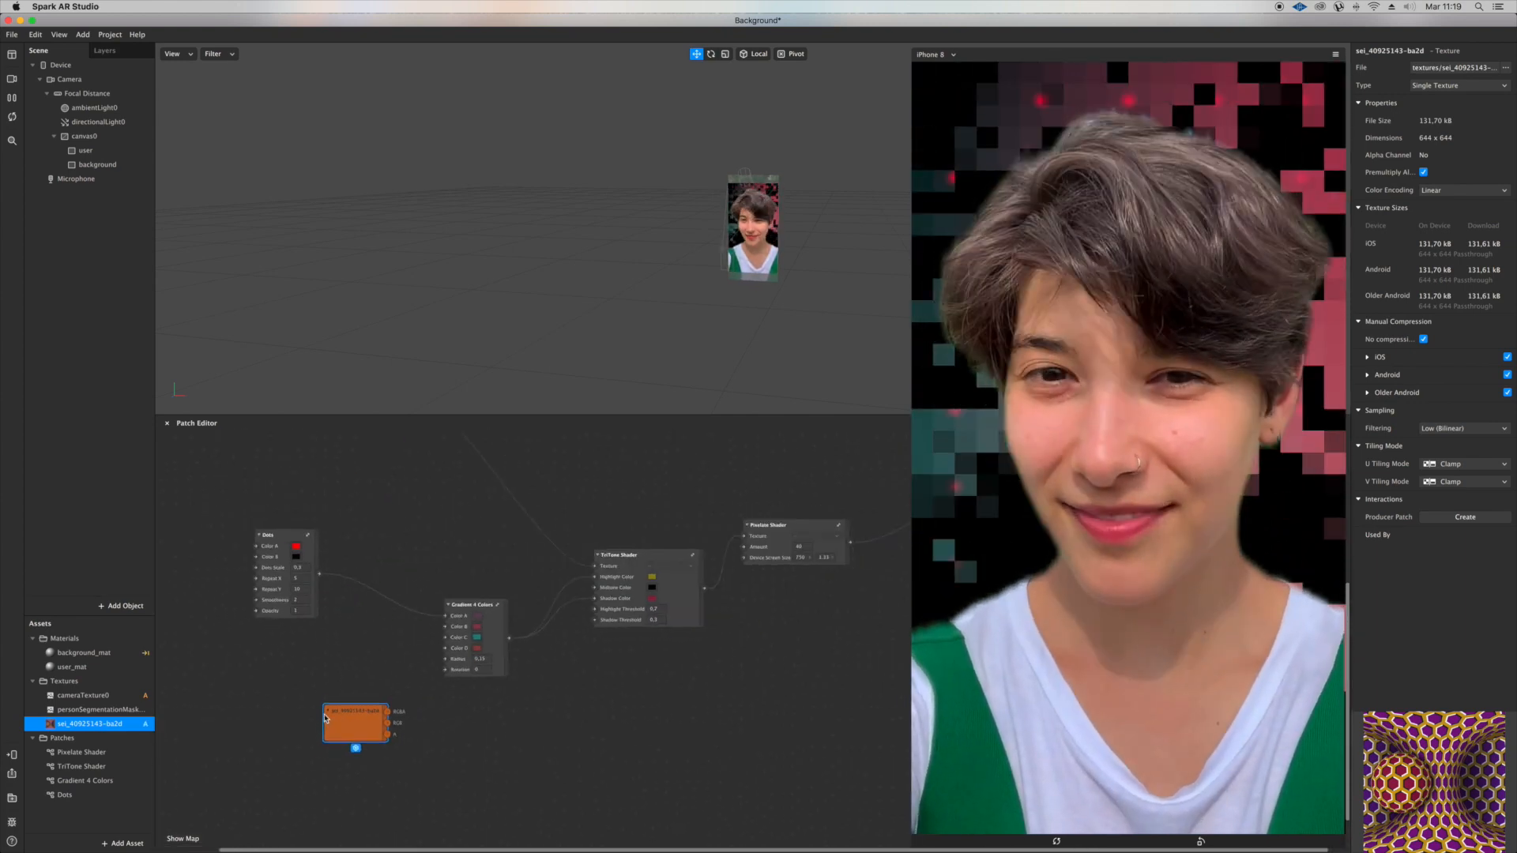
pyautogui.moveTo(372, 716); pyautogui.dragTo(323, 709)
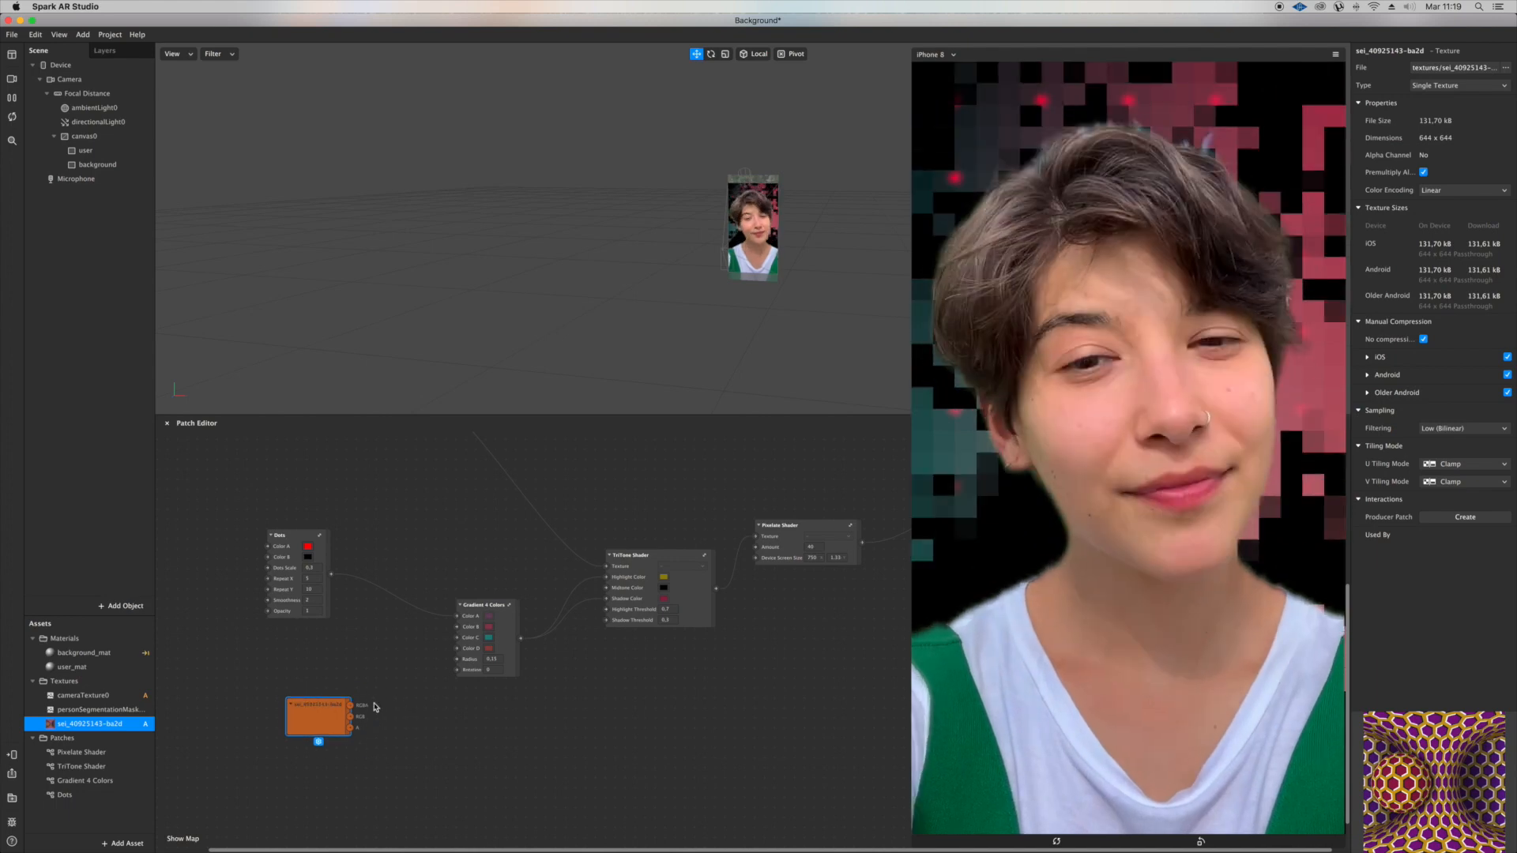
pyautogui.moveTo(352, 709); pyautogui.dragTo(457, 631)
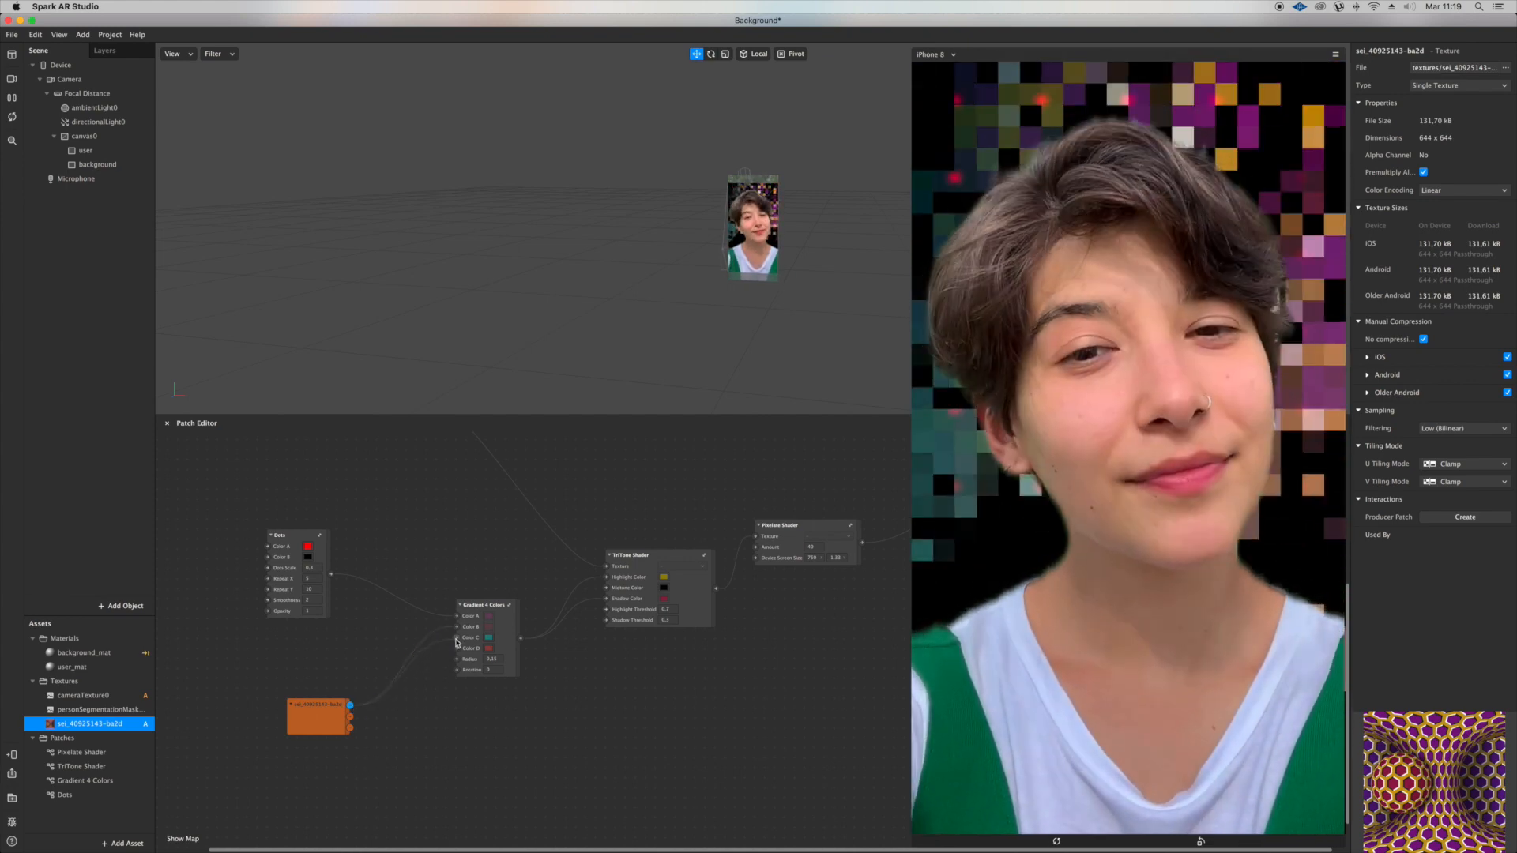
pyautogui.moveTo(456, 642); pyautogui.dragTo(456, 639)
# Step: Connect the sei_40925143-ba2d patch to TriTone Shader's Midtone Color and place the texture patch below Gradient 4 Colors
pyautogui.scroll(5, 497, 662)
pyautogui.scroll(-5, 498, 662)
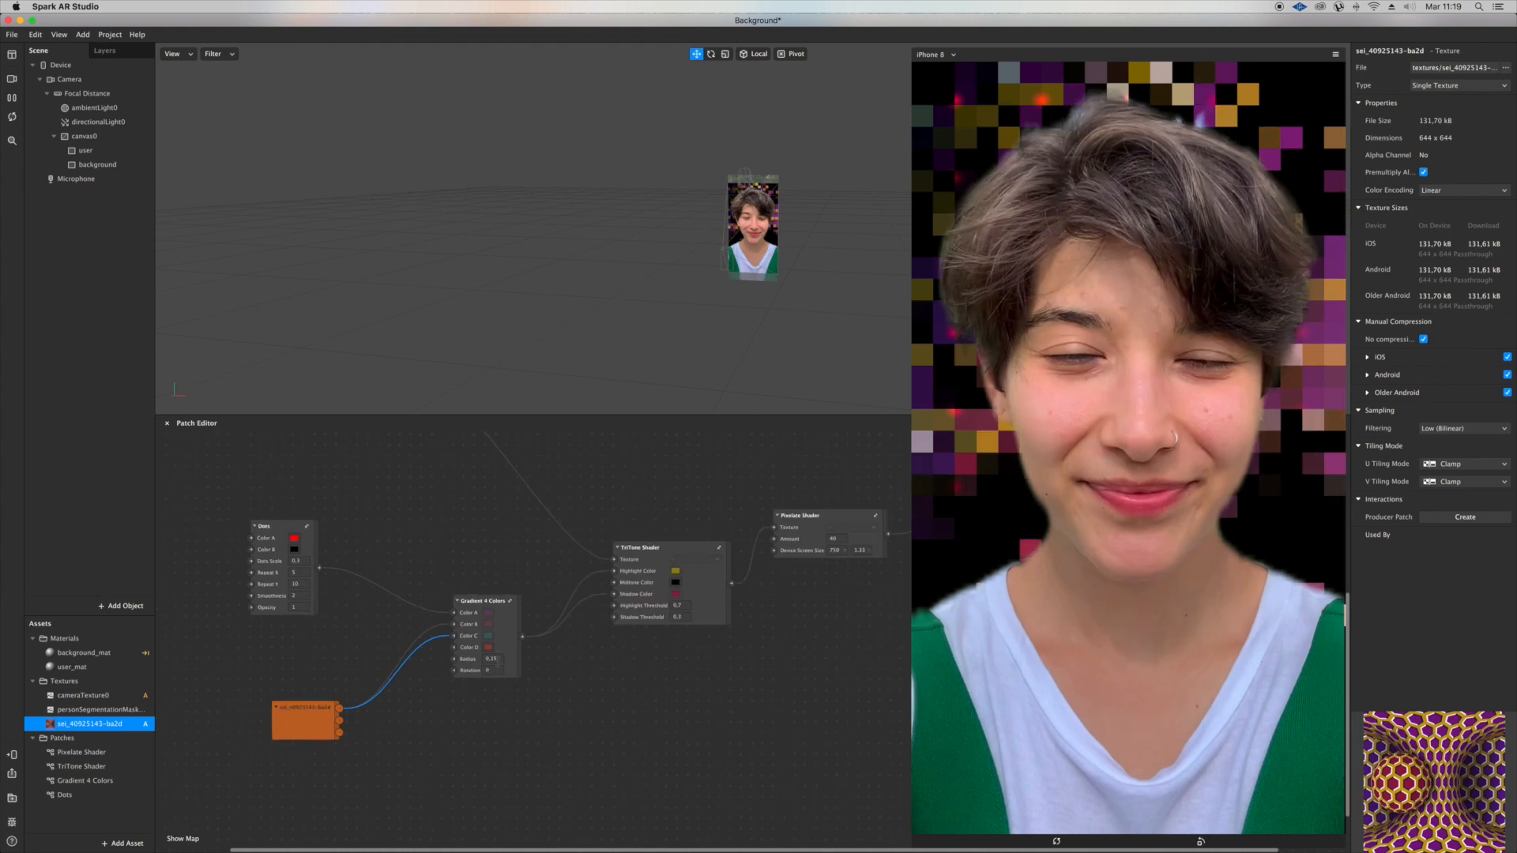
pyautogui.hscroll(-3, 447, 697)
pyautogui.scroll(5, 447, 698)
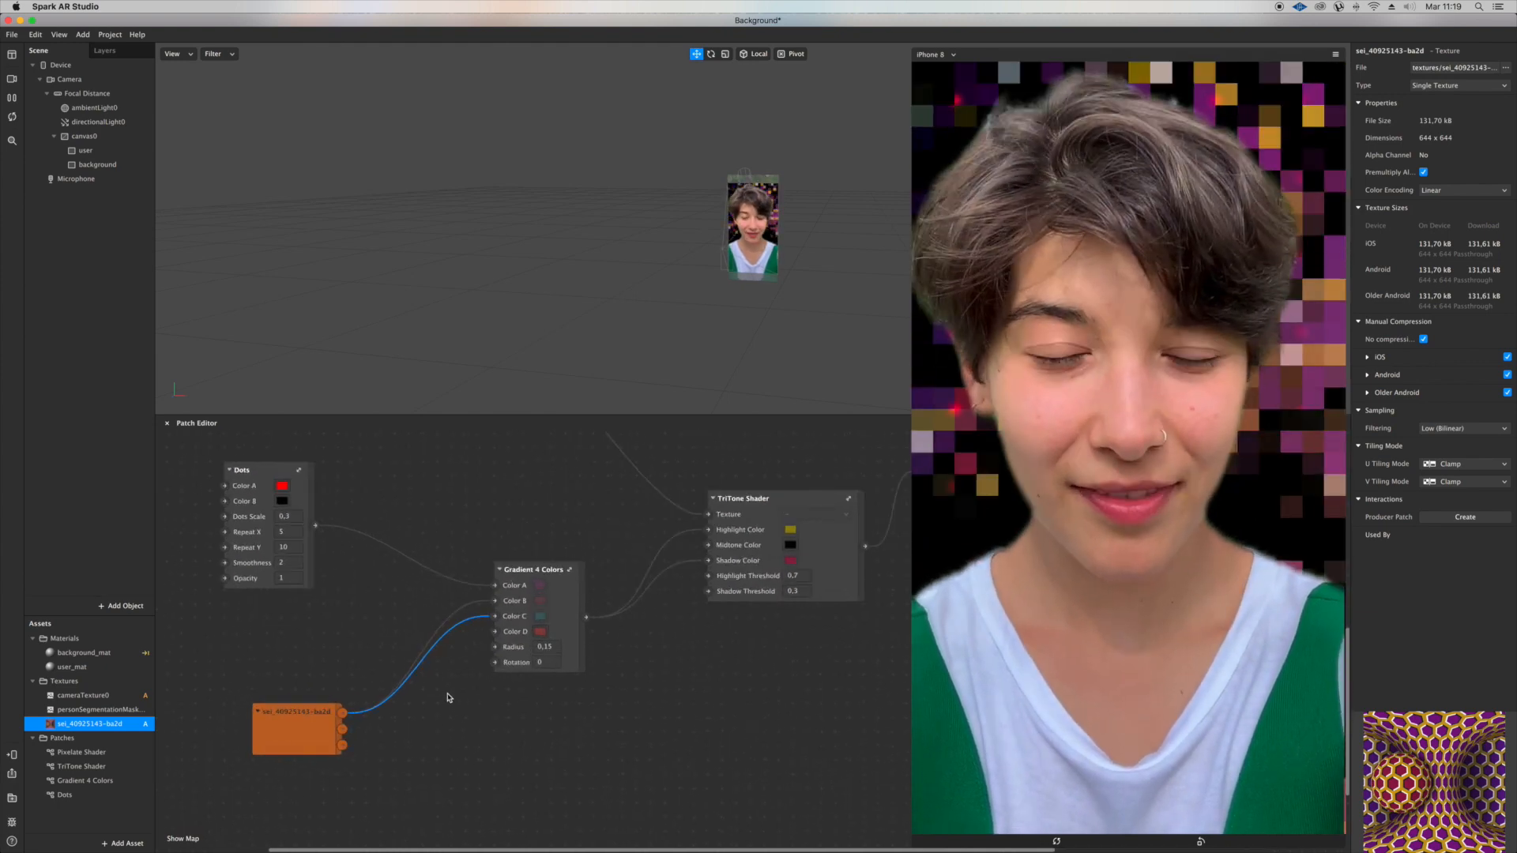
pyautogui.moveTo(446, 672); pyautogui.dragTo(660, 601)
pyautogui.moveTo(265, 784); pyautogui.dragTo(672, 825)
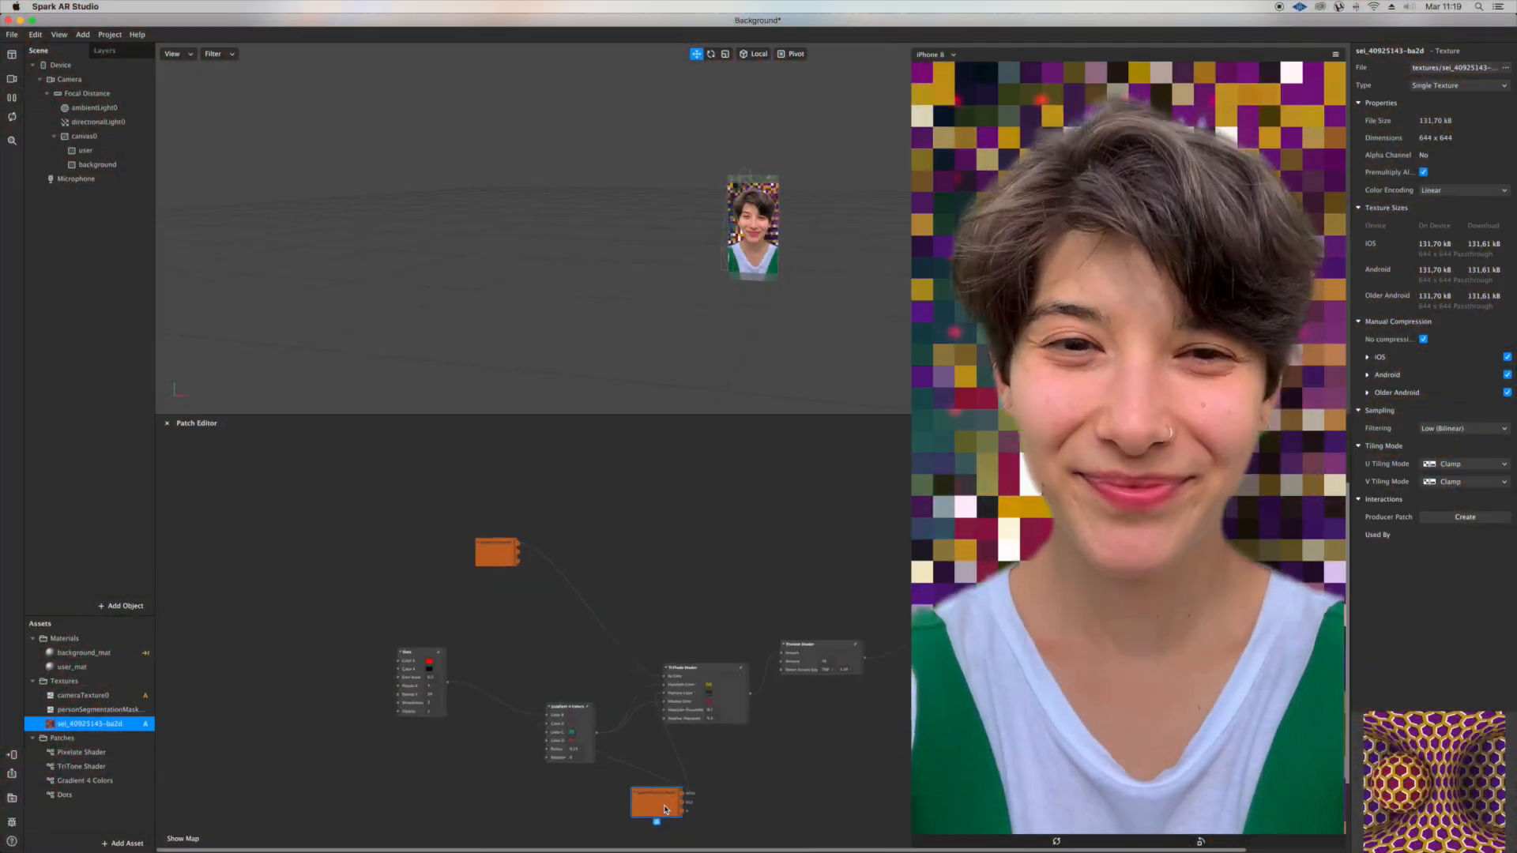
pyautogui.scroll(5, 665, 809)
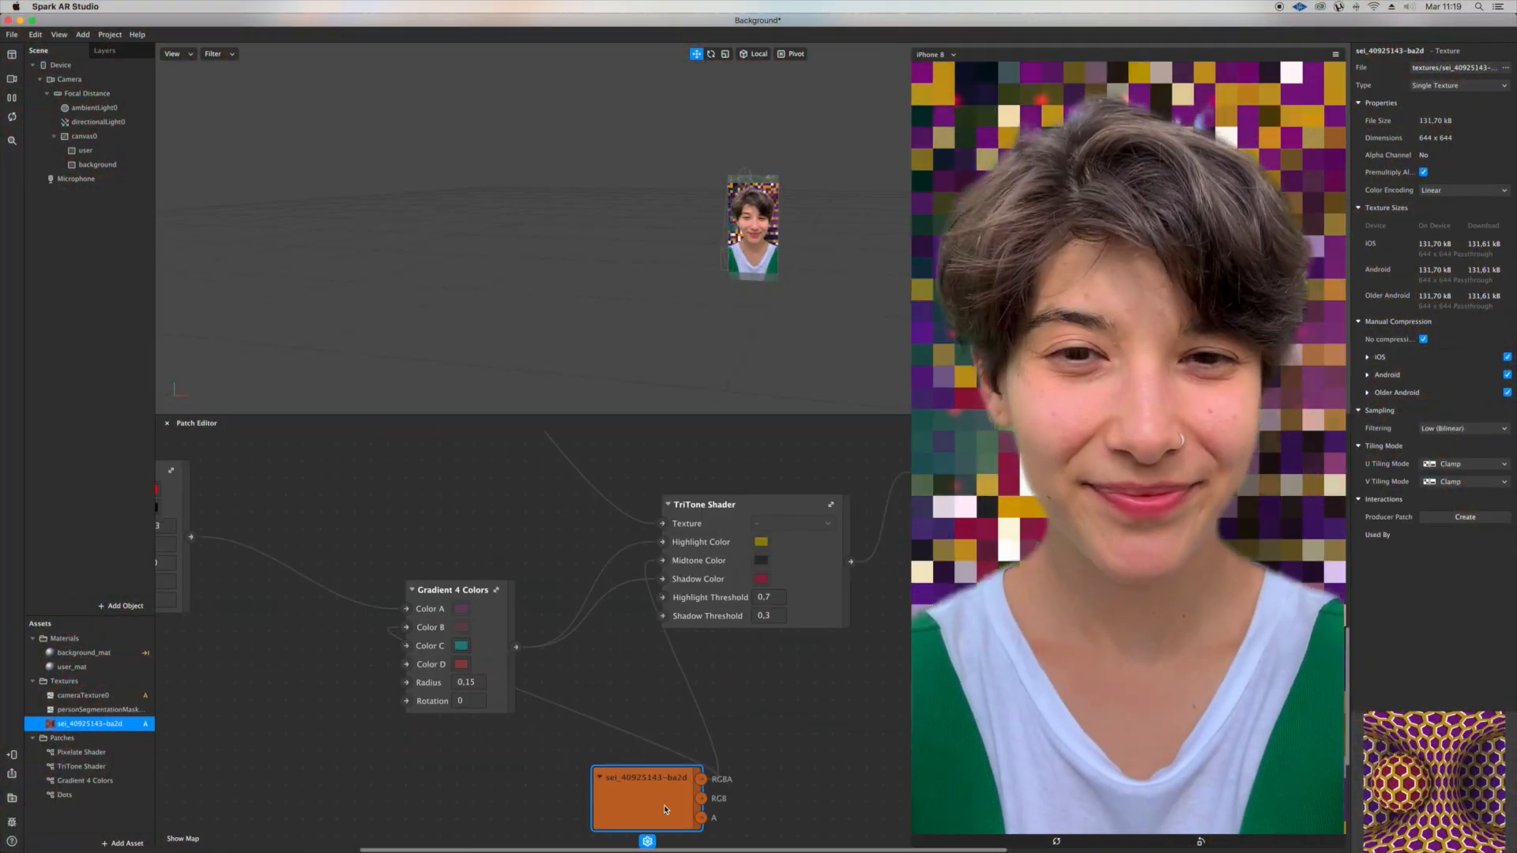
# Step: Rearrange the texture, Gradient 4 Colors, TriTone Shader and Pixelate Shader patches so the connections are easier to read
pyautogui.scroll(-3, 665, 809)
pyautogui.scroll(-1, 582, 771)
pyautogui.scroll(1, 582, 772)
pyautogui.scroll(-2, 564, 698)
pyautogui.moveTo(515, 768); pyautogui.dragTo(302, 744)
pyautogui.click(455, 705)
pyautogui.moveTo(456, 706); pyautogui.dragTo(467, 744)
pyautogui.moveTo(590, 658); pyautogui.dragTo(577, 594)
pyautogui.moveTo(704, 624); pyautogui.dragTo(750, 646)
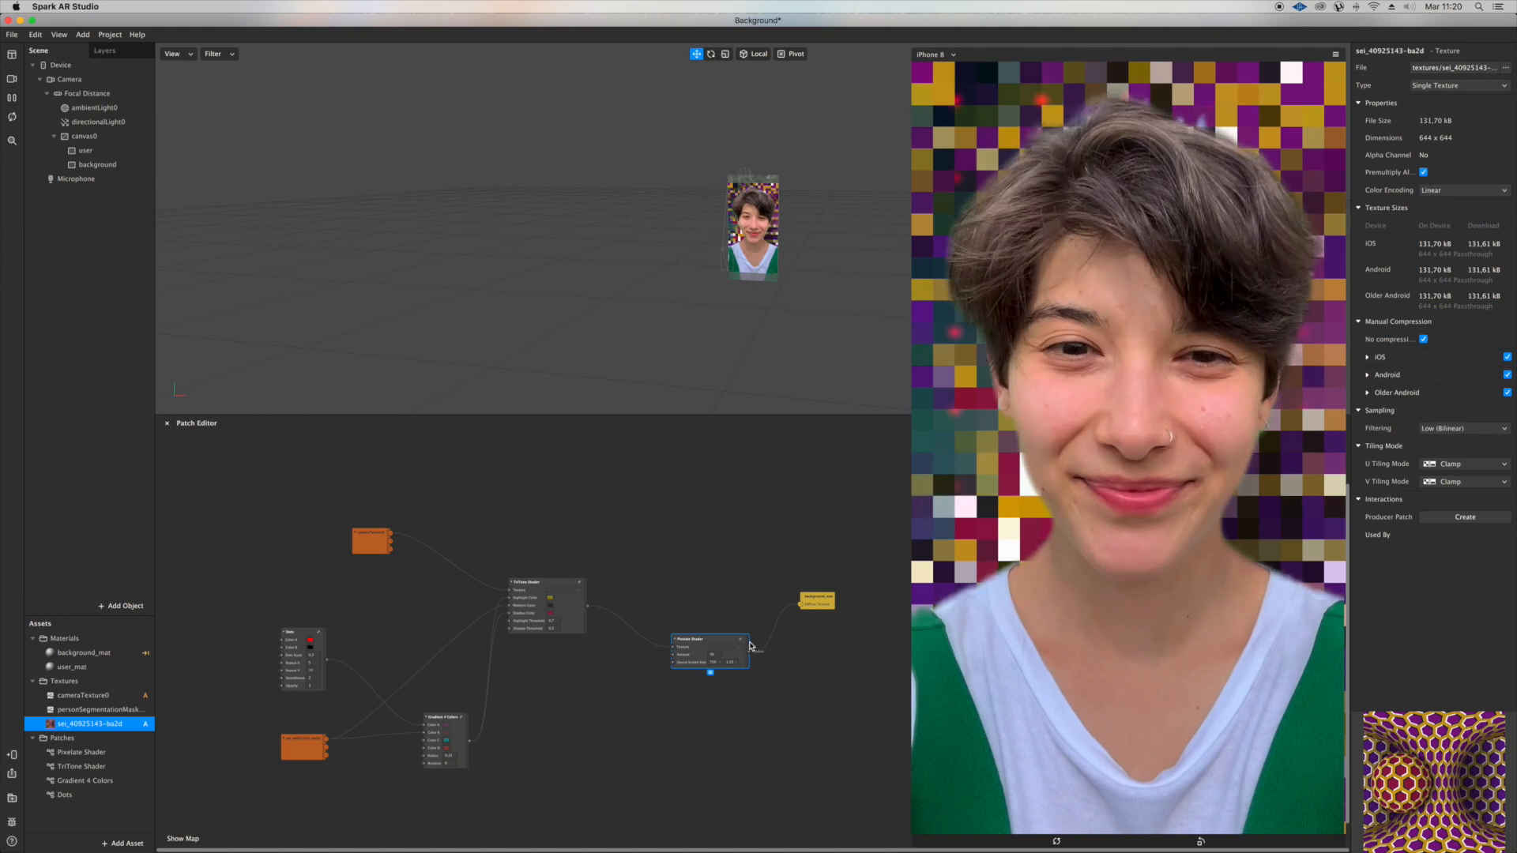
# Step: Add an Animation Sequence asset to the project
pyautogui.moveTo(1075, 851)
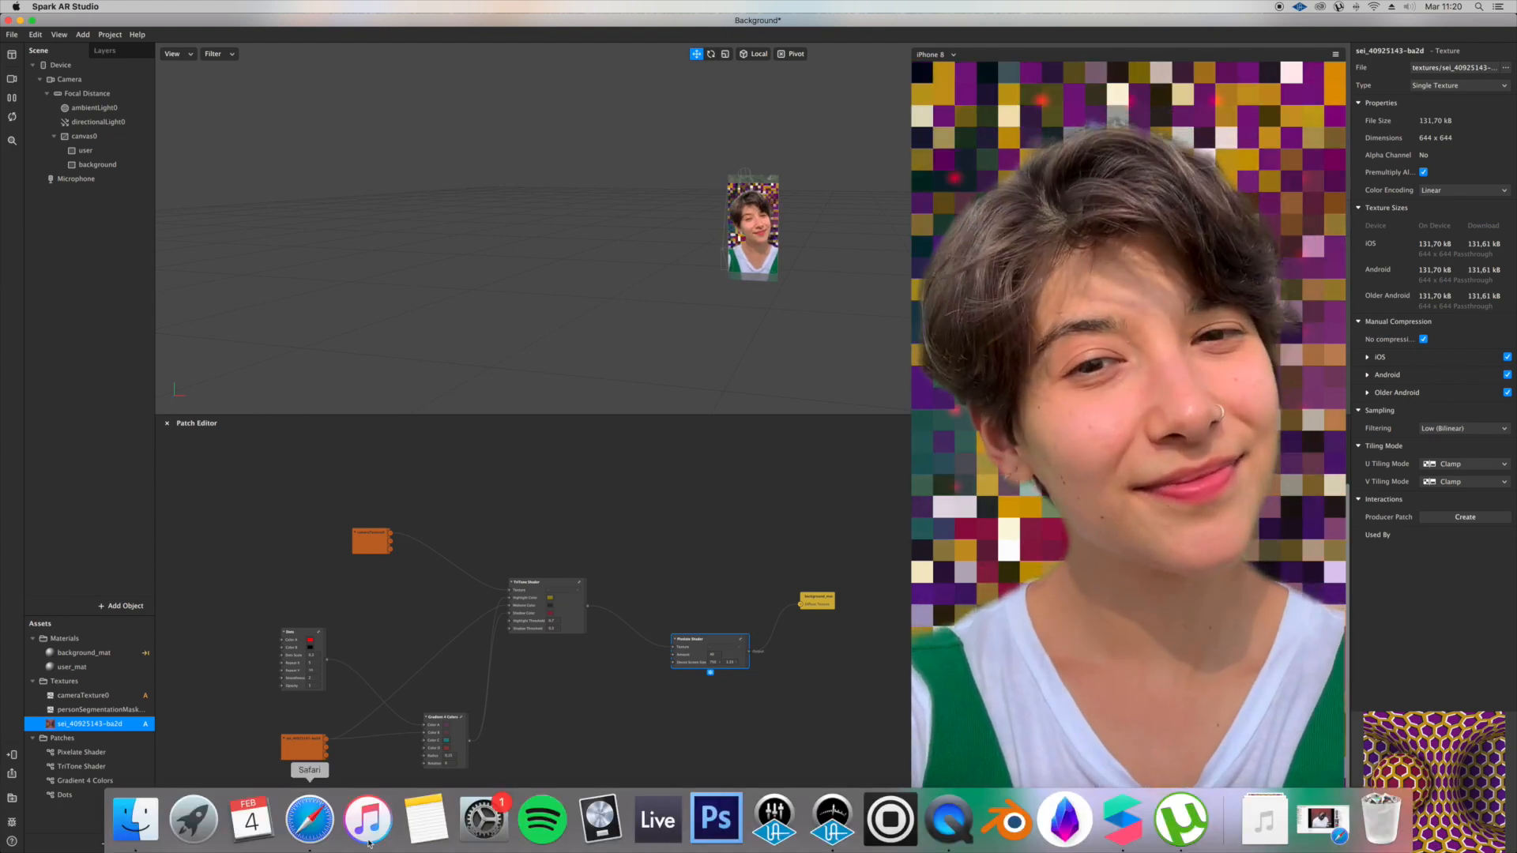
pyautogui.click(123, 843)
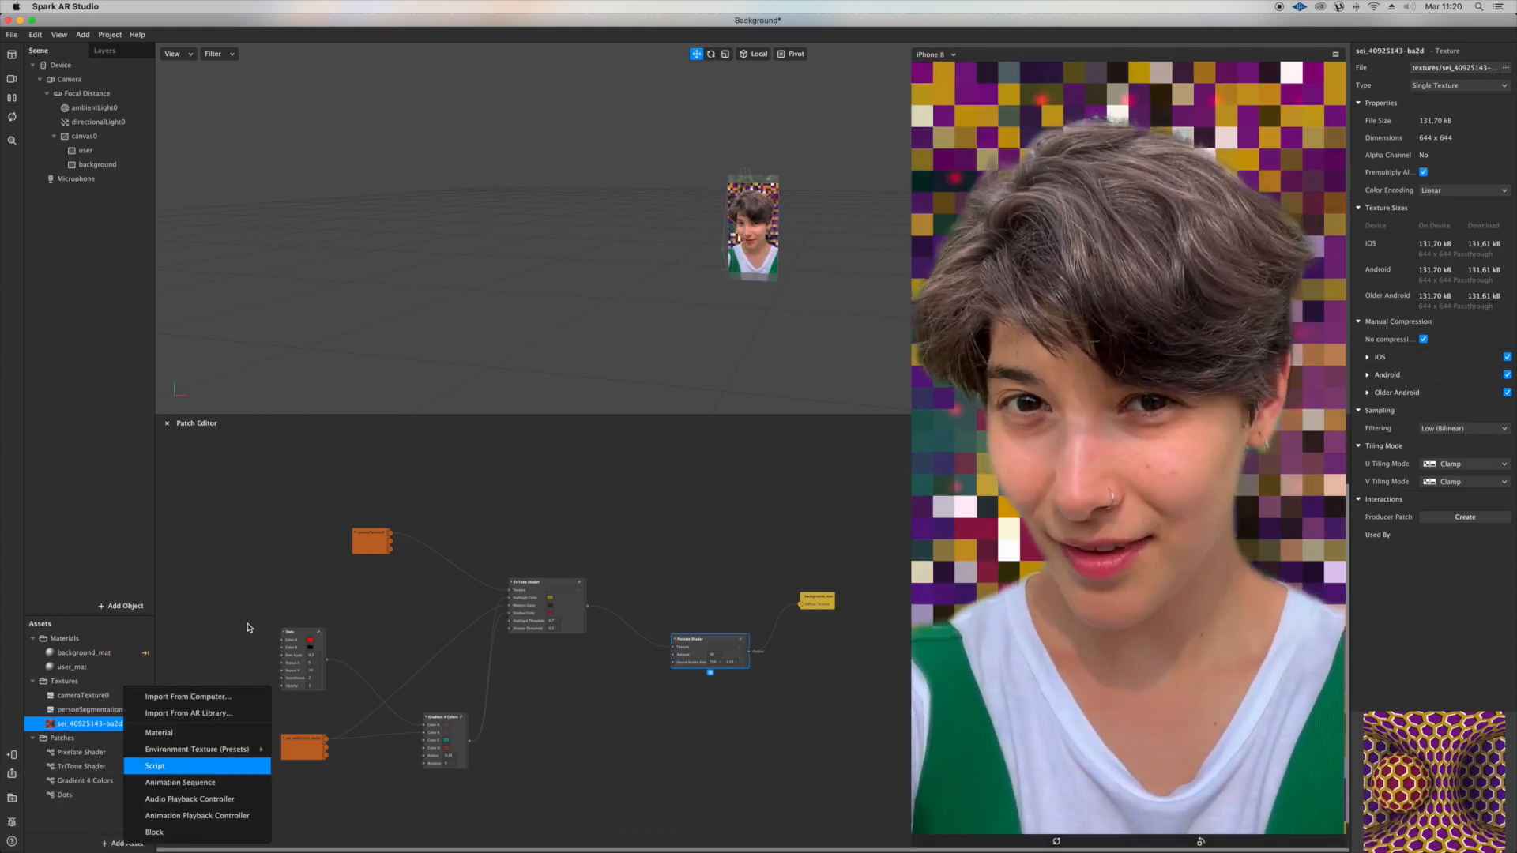
pyautogui.click(98, 723)
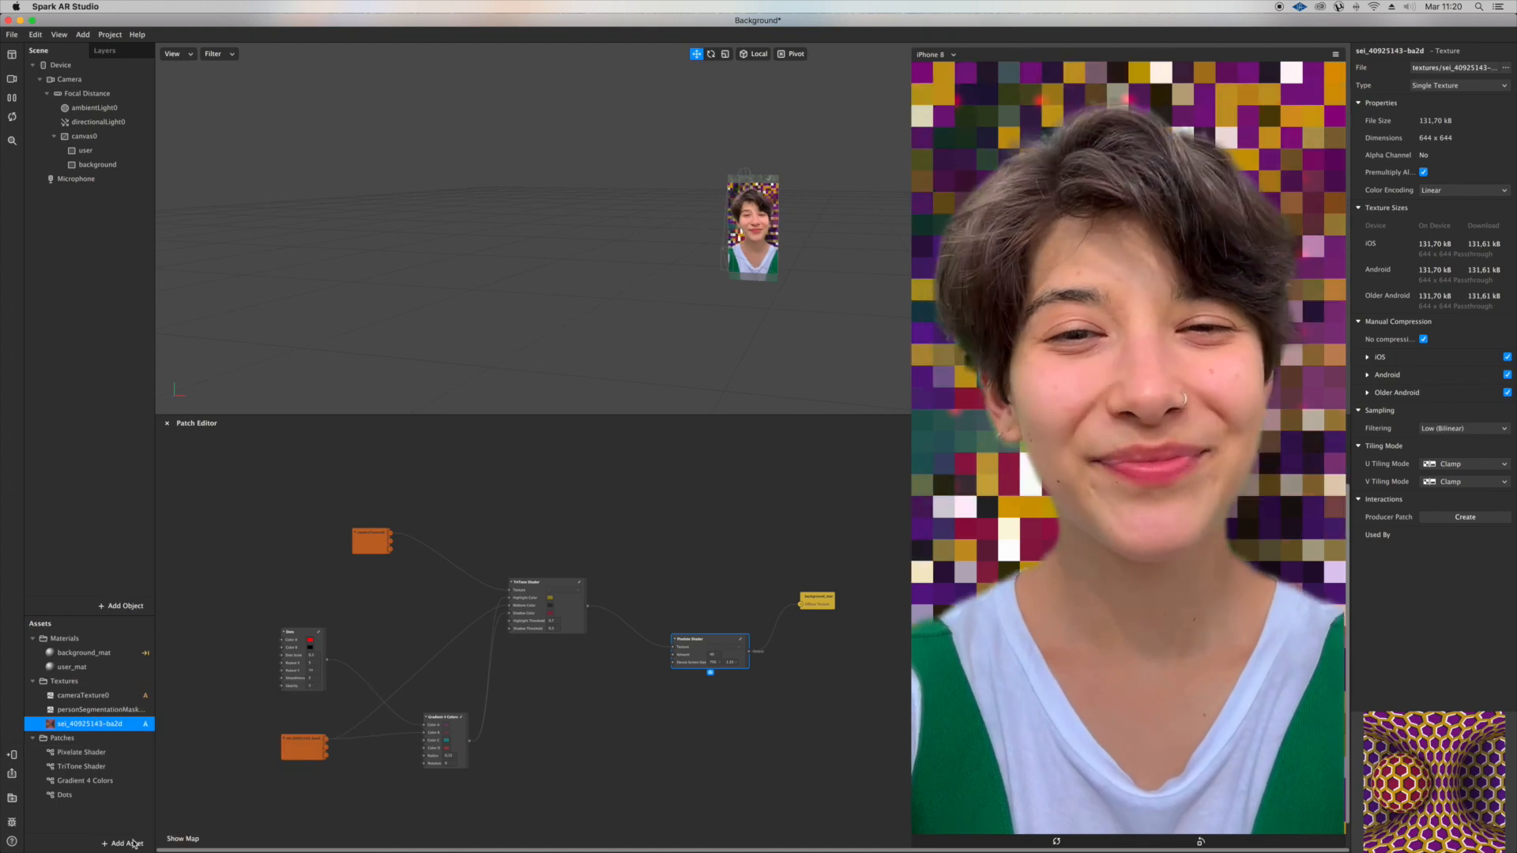
pyautogui.click(132, 843)
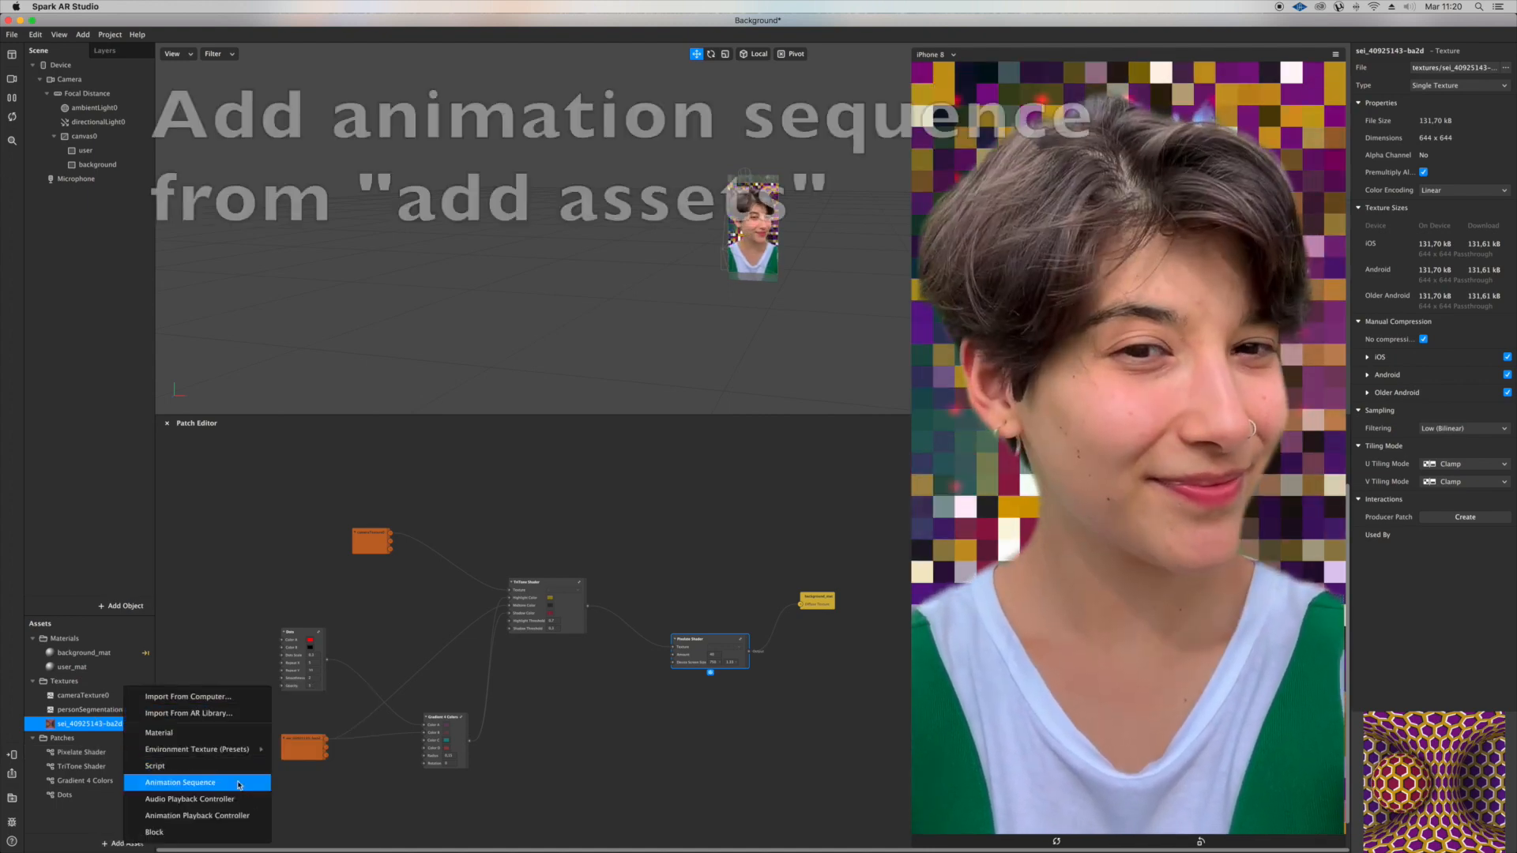
pyautogui.click(239, 784)
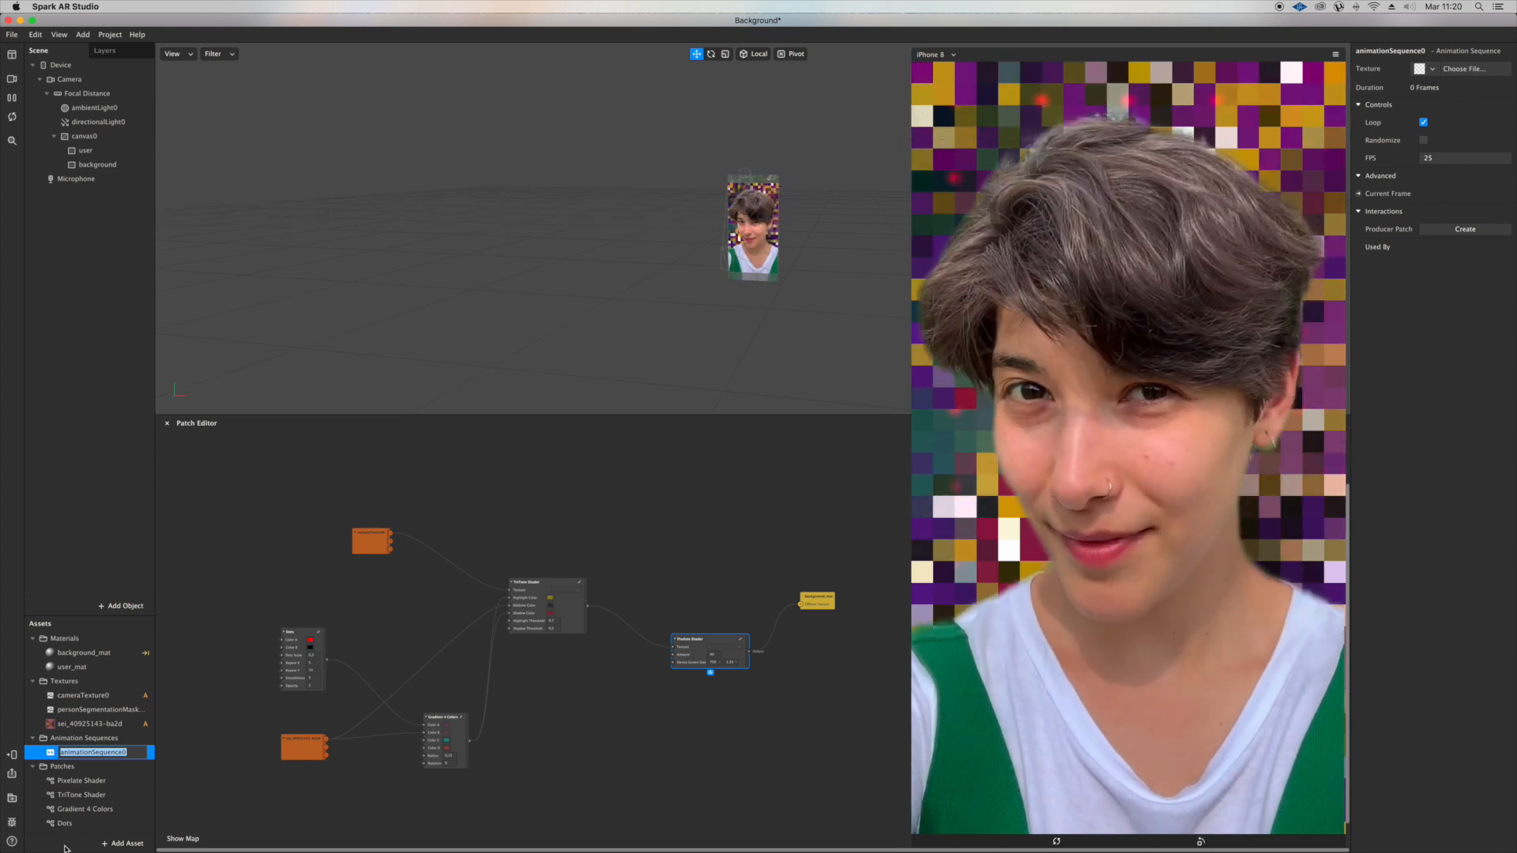
# Step: Preview candidate images in the Downloads folder and import neon-texture-paper-1630862.jpg as a texture
pyautogui.click(126, 842)
pyautogui.click(214, 696)
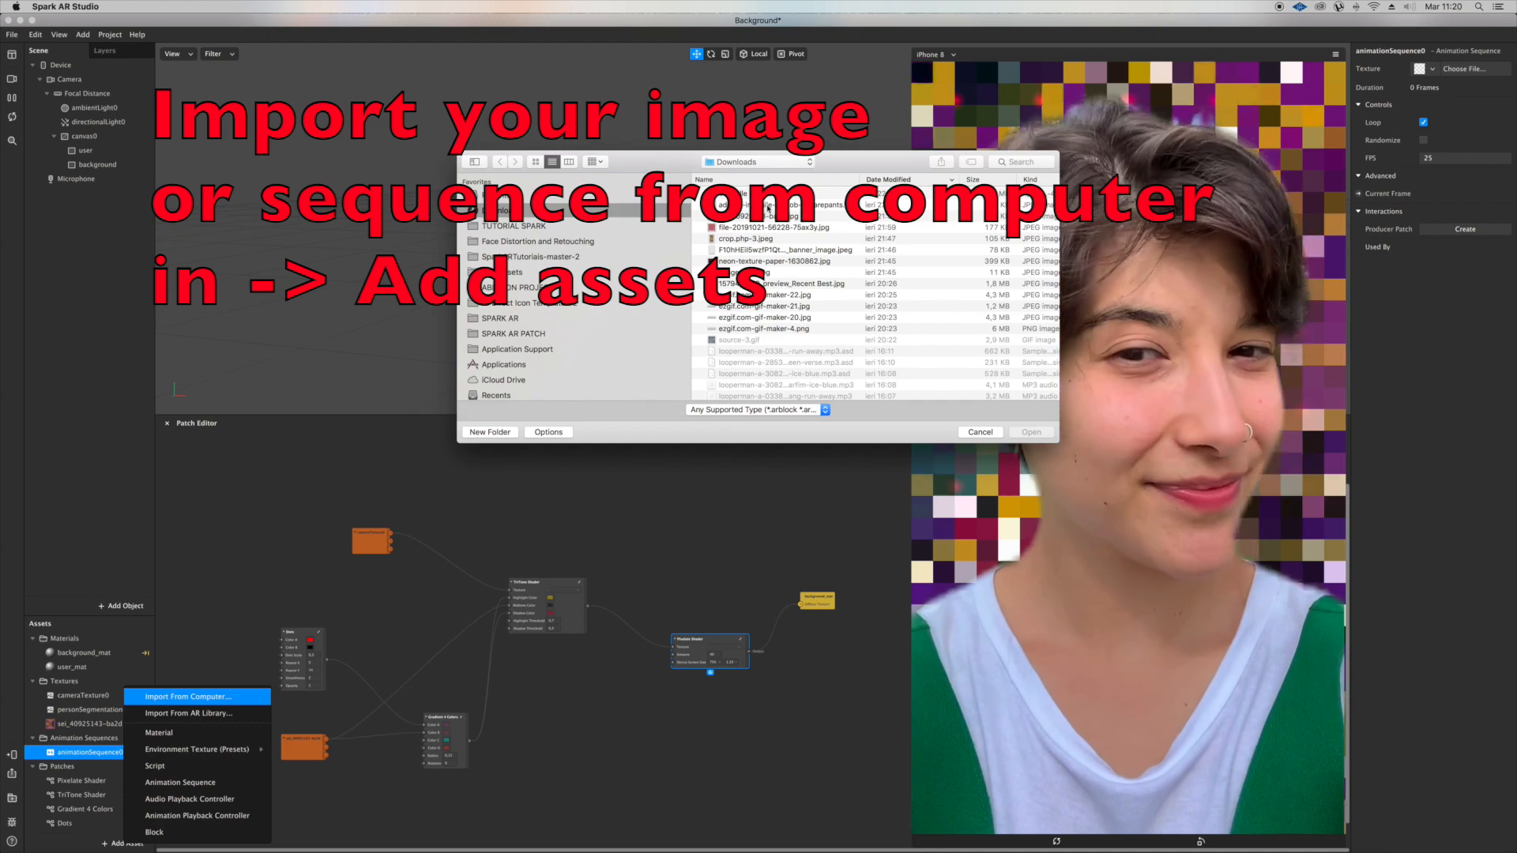
pyautogui.click(756, 273)
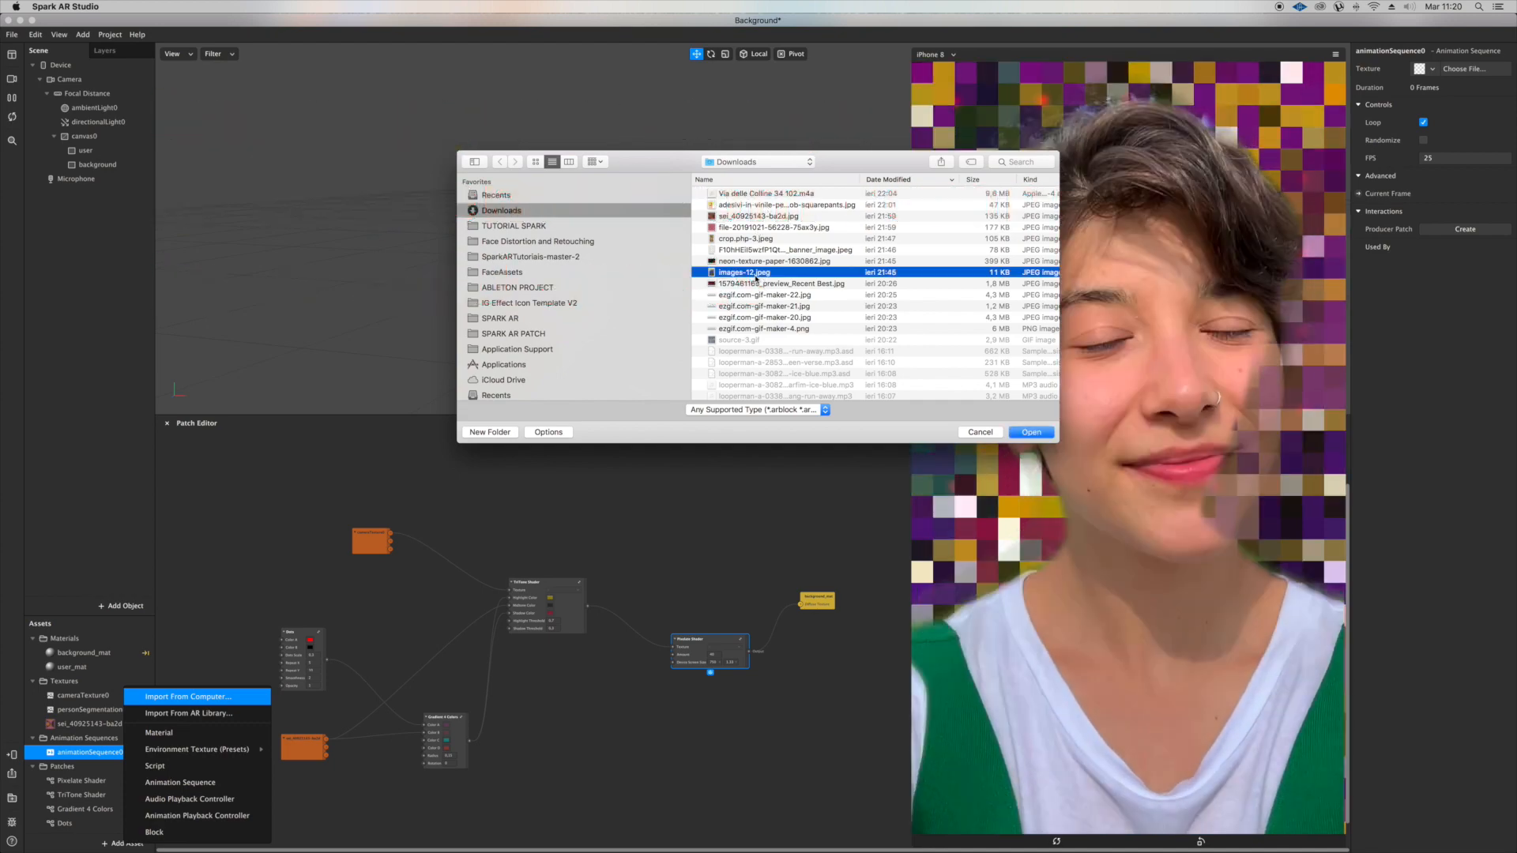
pyautogui.press('space')
pyautogui.press('space')
pyautogui.press('Up')
pyautogui.press('space')
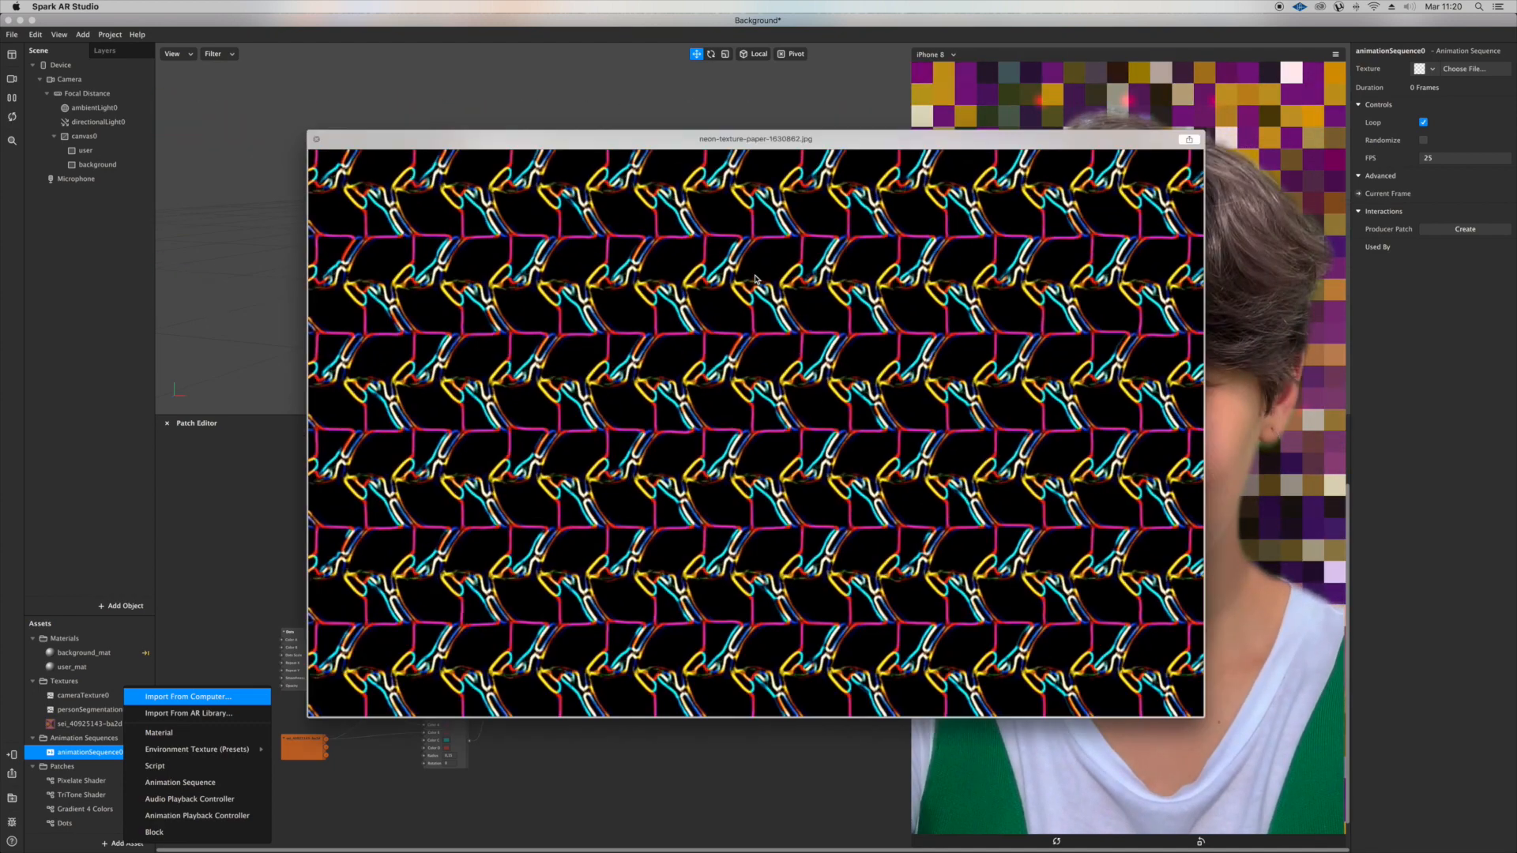
pyautogui.press('space')
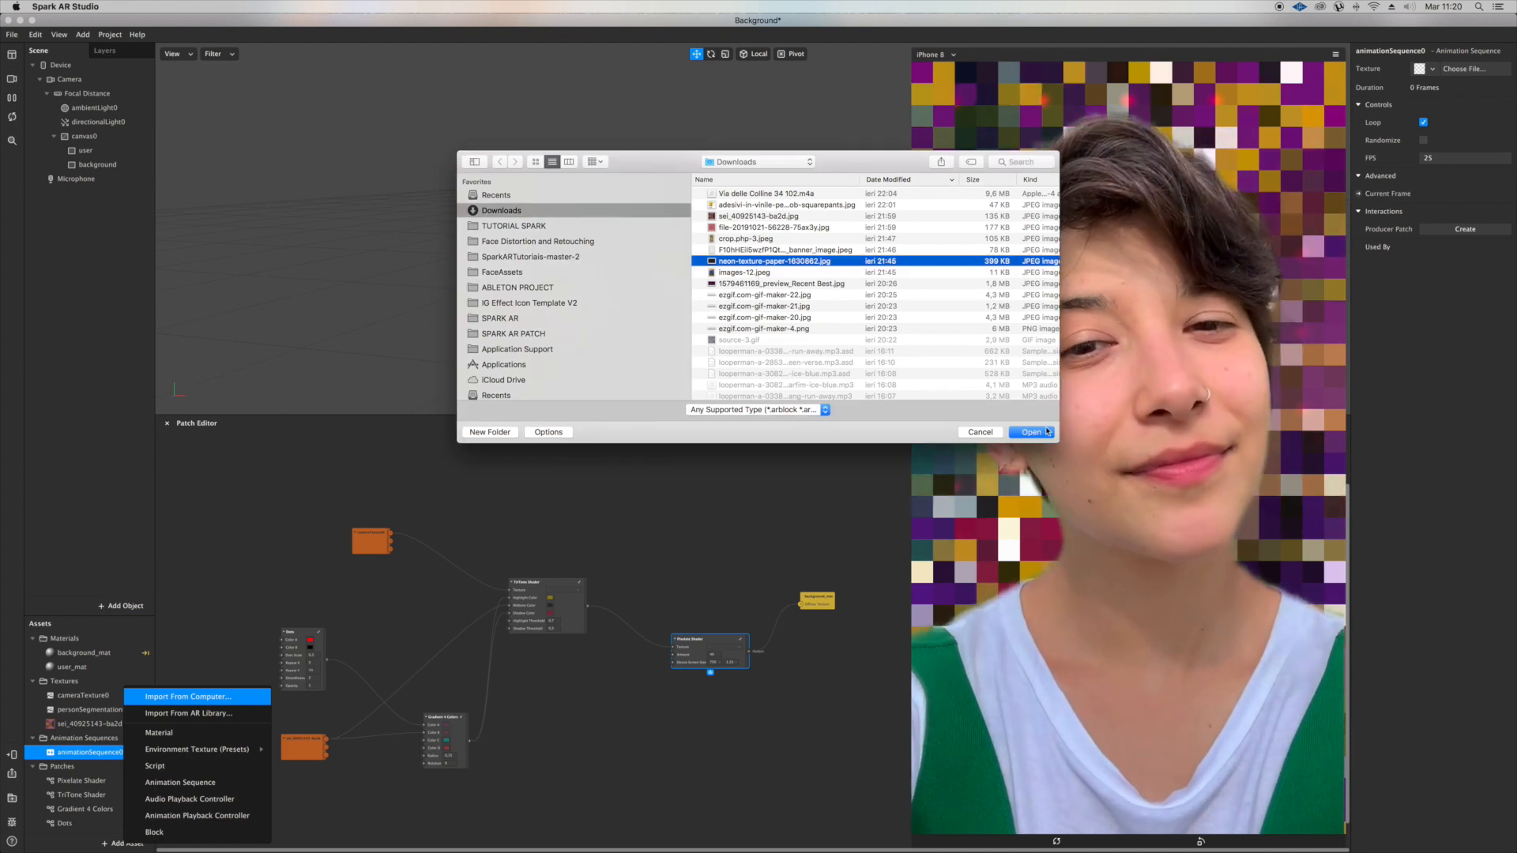
pyautogui.click(1031, 433)
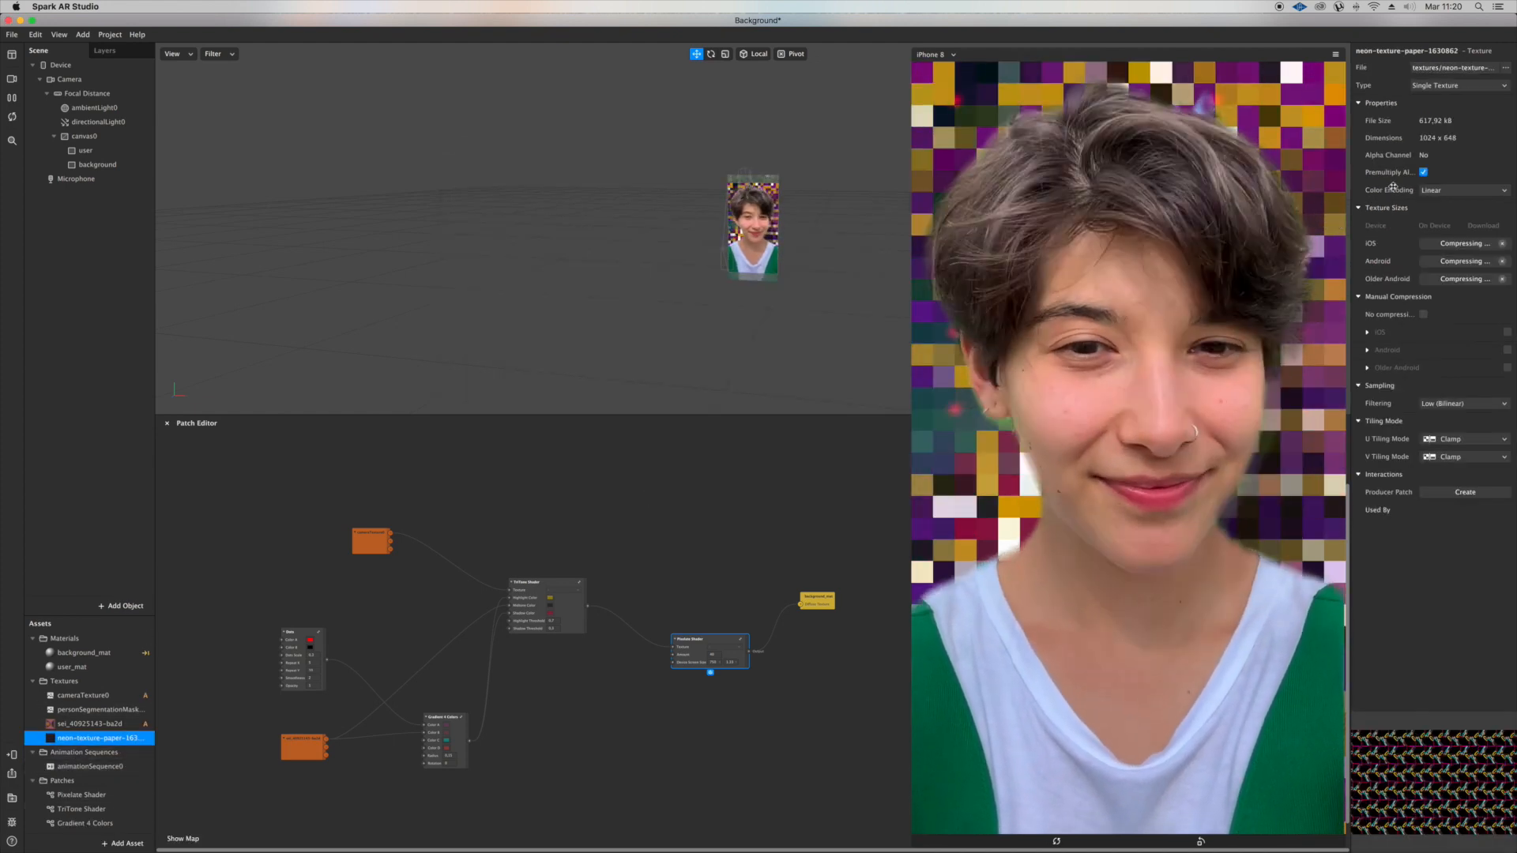
# Step: Change the neon-texture-paper-1630862 texture's type to Sprite Sheet and assign it as the texture of animationSequence0
pyautogui.click(1446, 85)
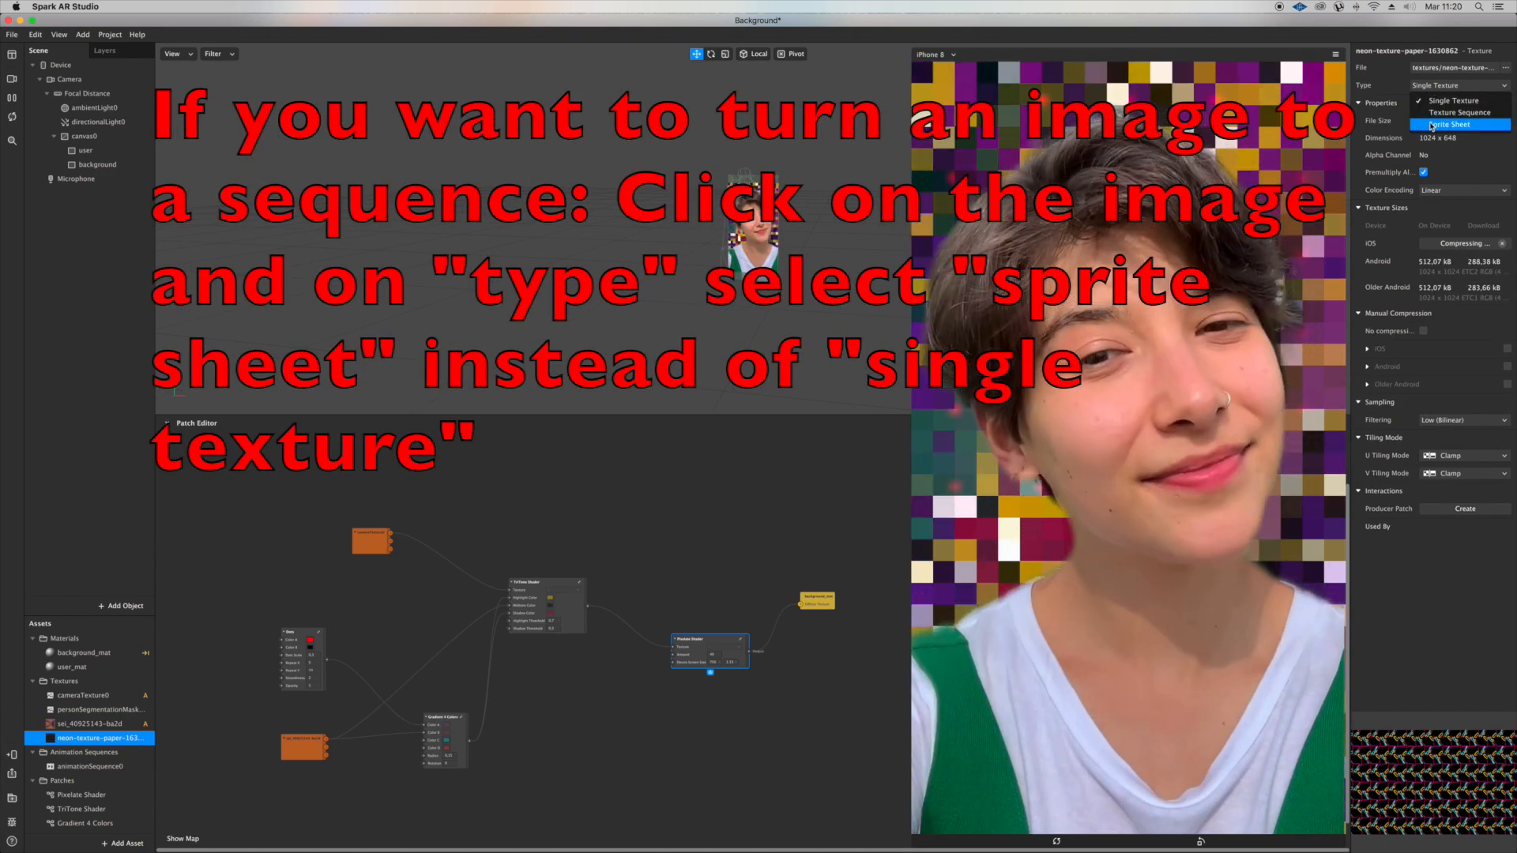
pyautogui.click(1432, 125)
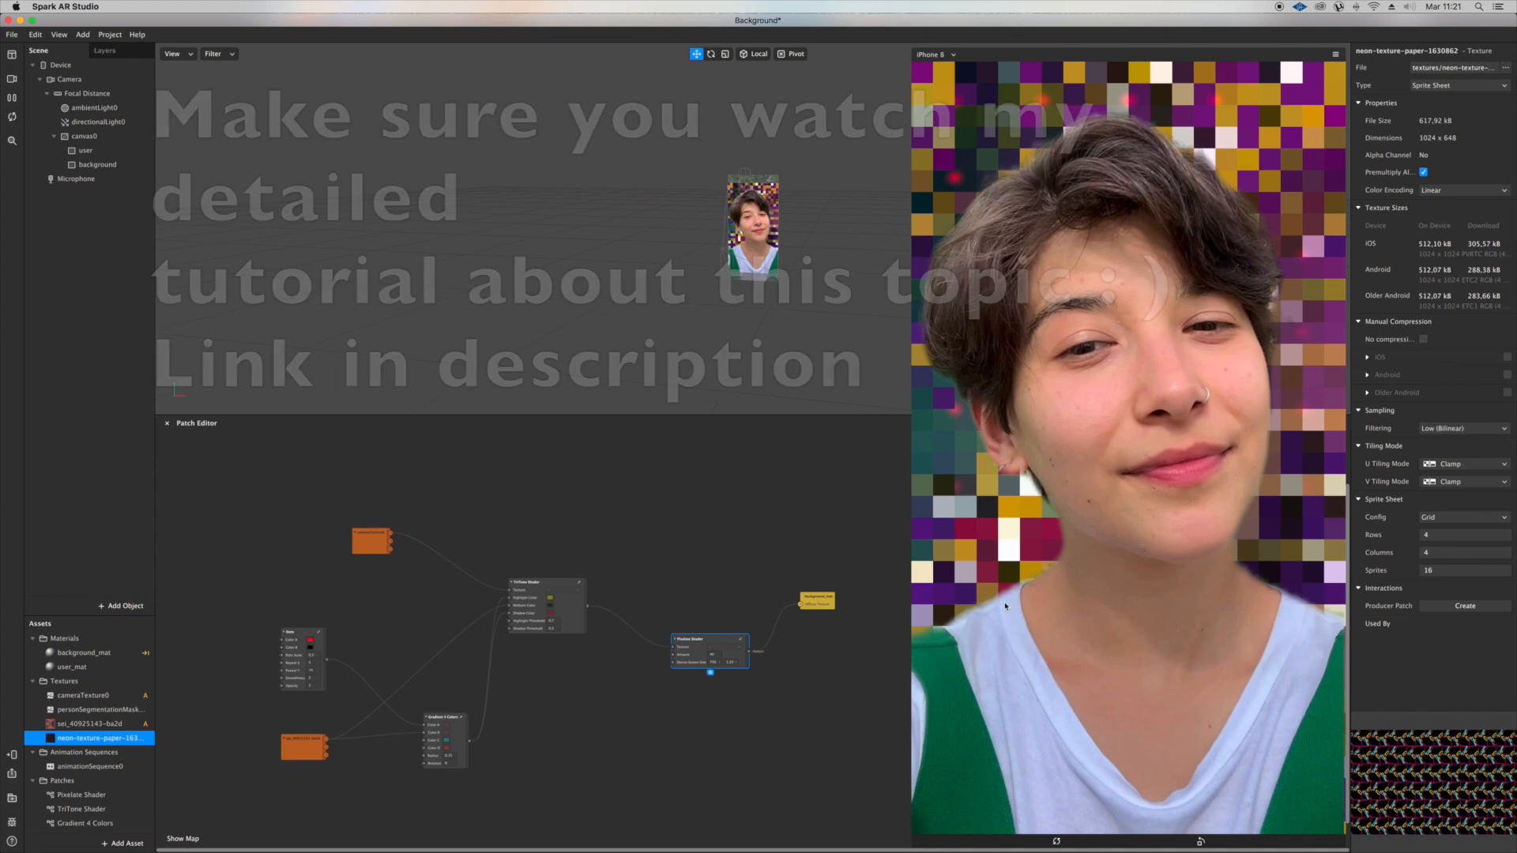
pyautogui.click(98, 768)
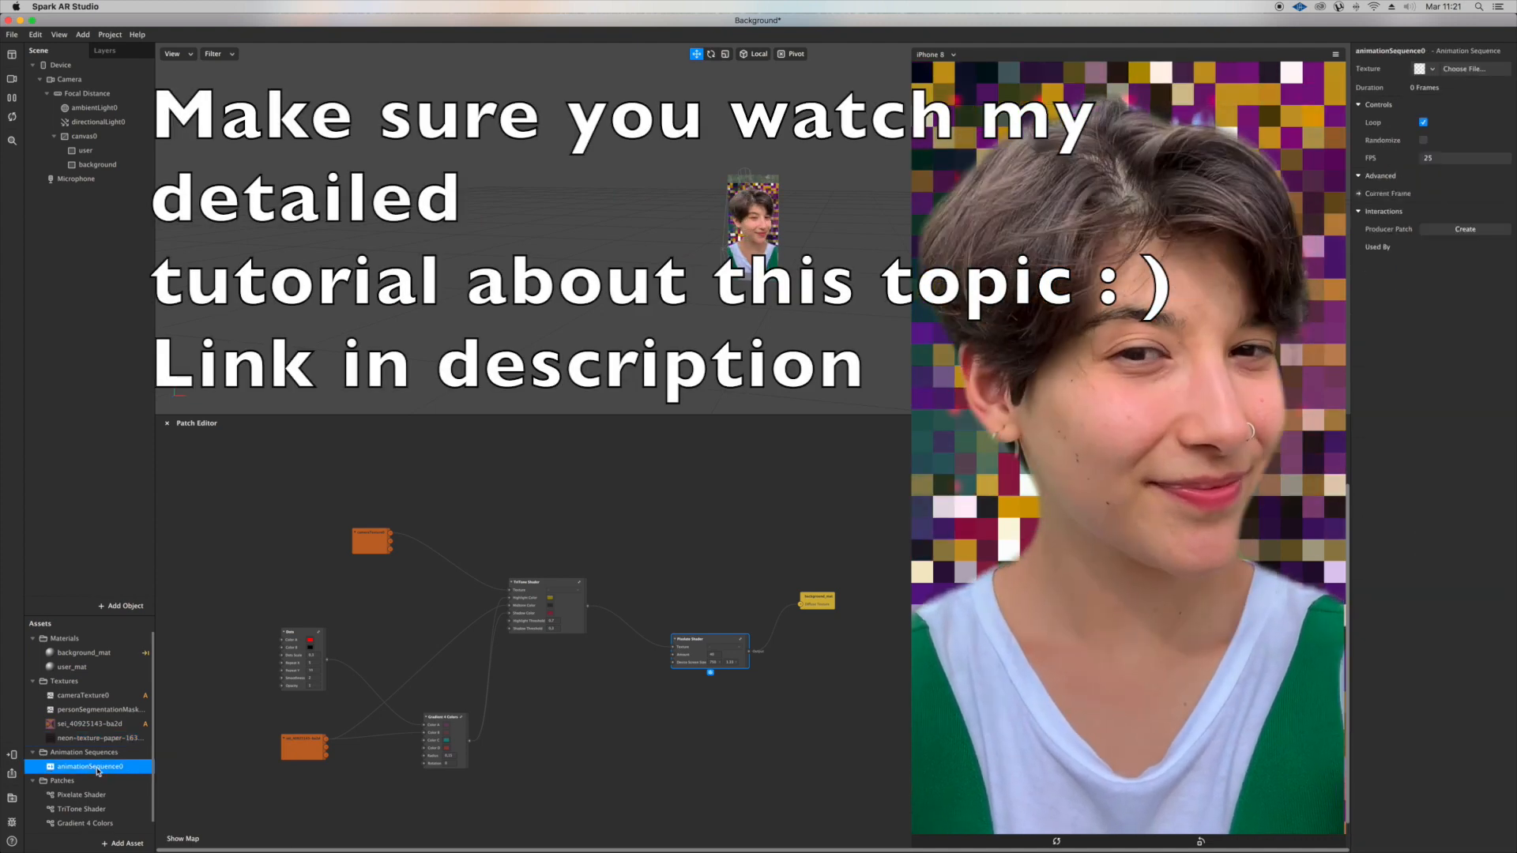
pyautogui.click(1425, 69)
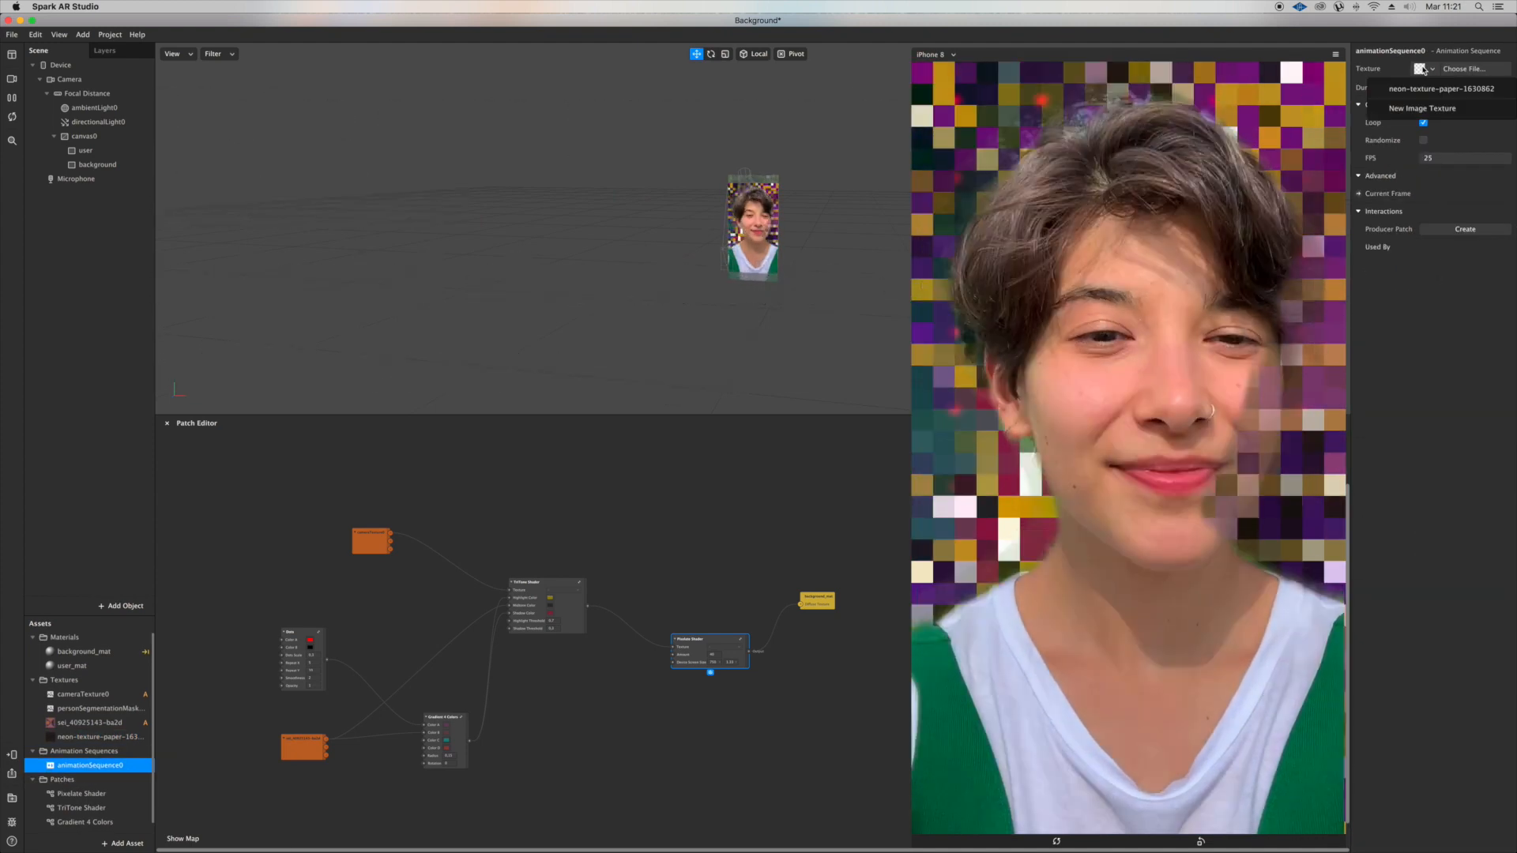
pyautogui.click(1440, 89)
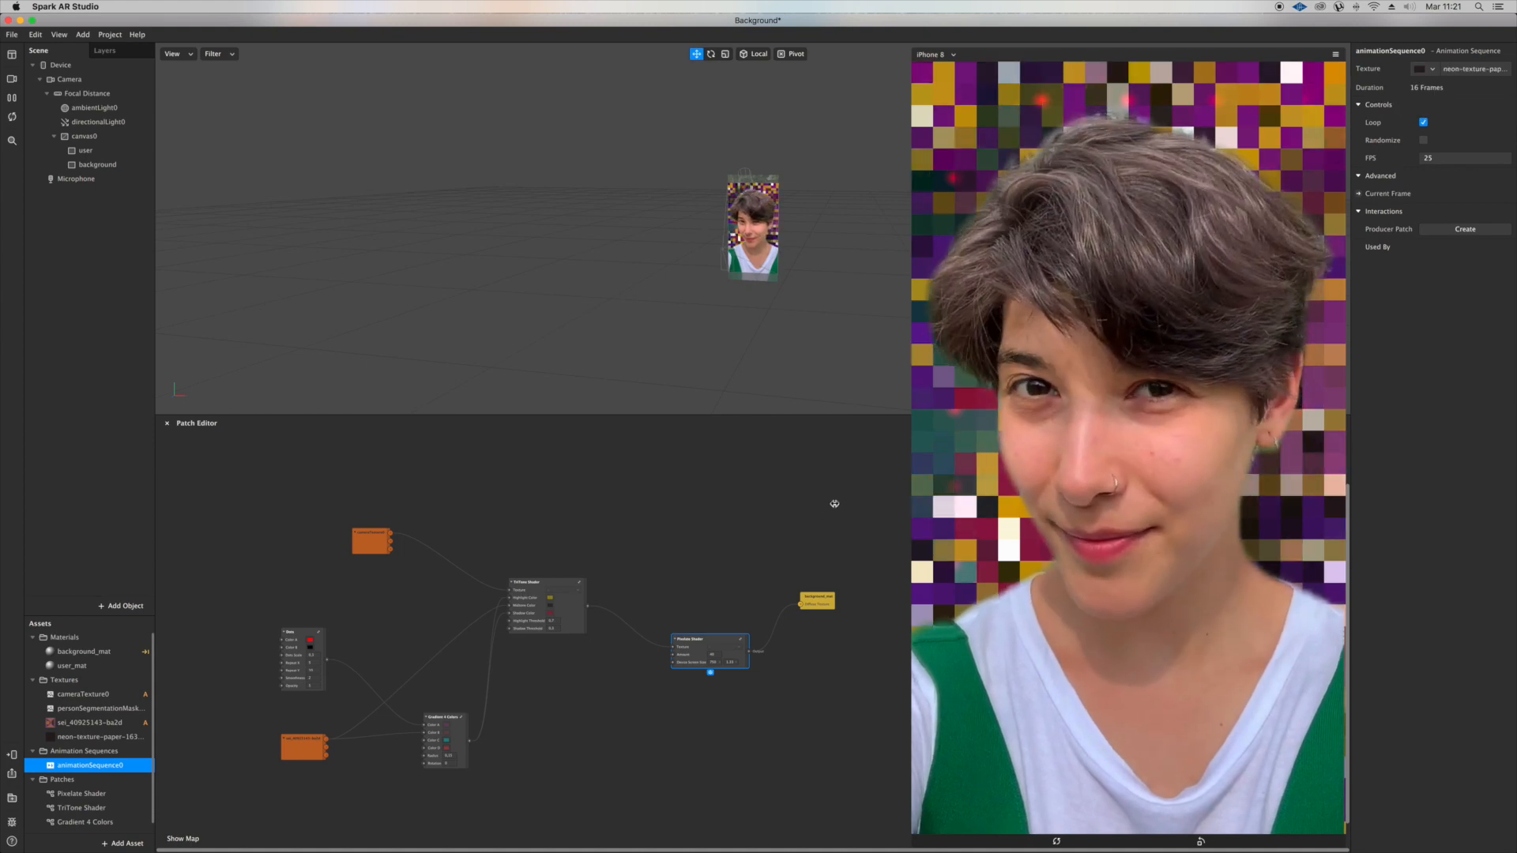
# Step: Add animationSequence0 to the patch graph and connect its RGBA output to Gradient 4 Colors' Color C and Color D
pyautogui.scroll(1, 203, 728)
pyautogui.moveTo(115, 767); pyautogui.dragTo(421, 623)
pyautogui.scroll(3, 421, 623)
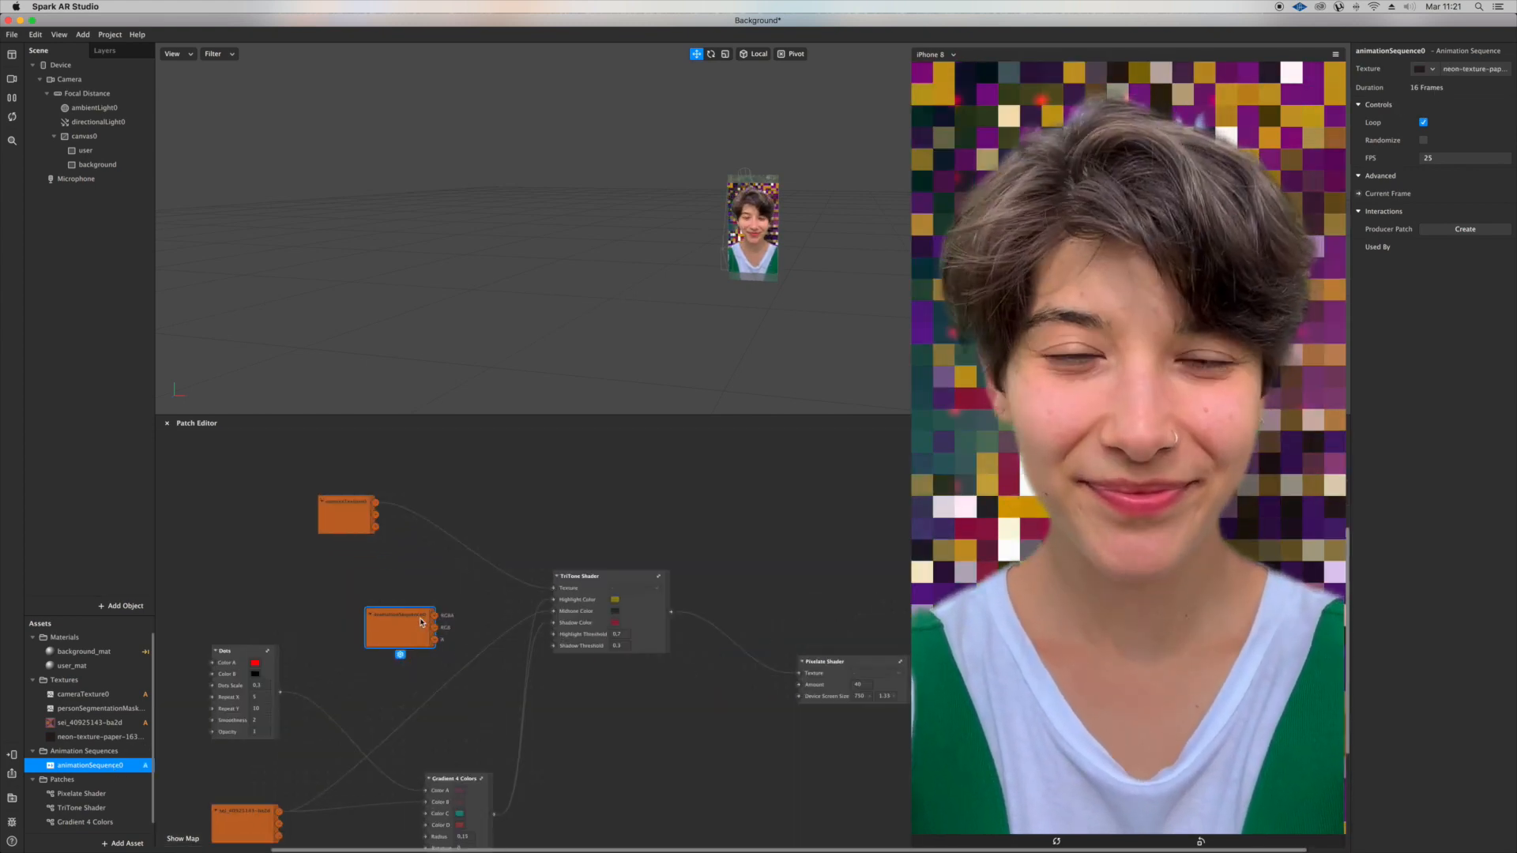
pyautogui.scroll(-3, 421, 623)
pyautogui.hscroll(-2, 421, 623)
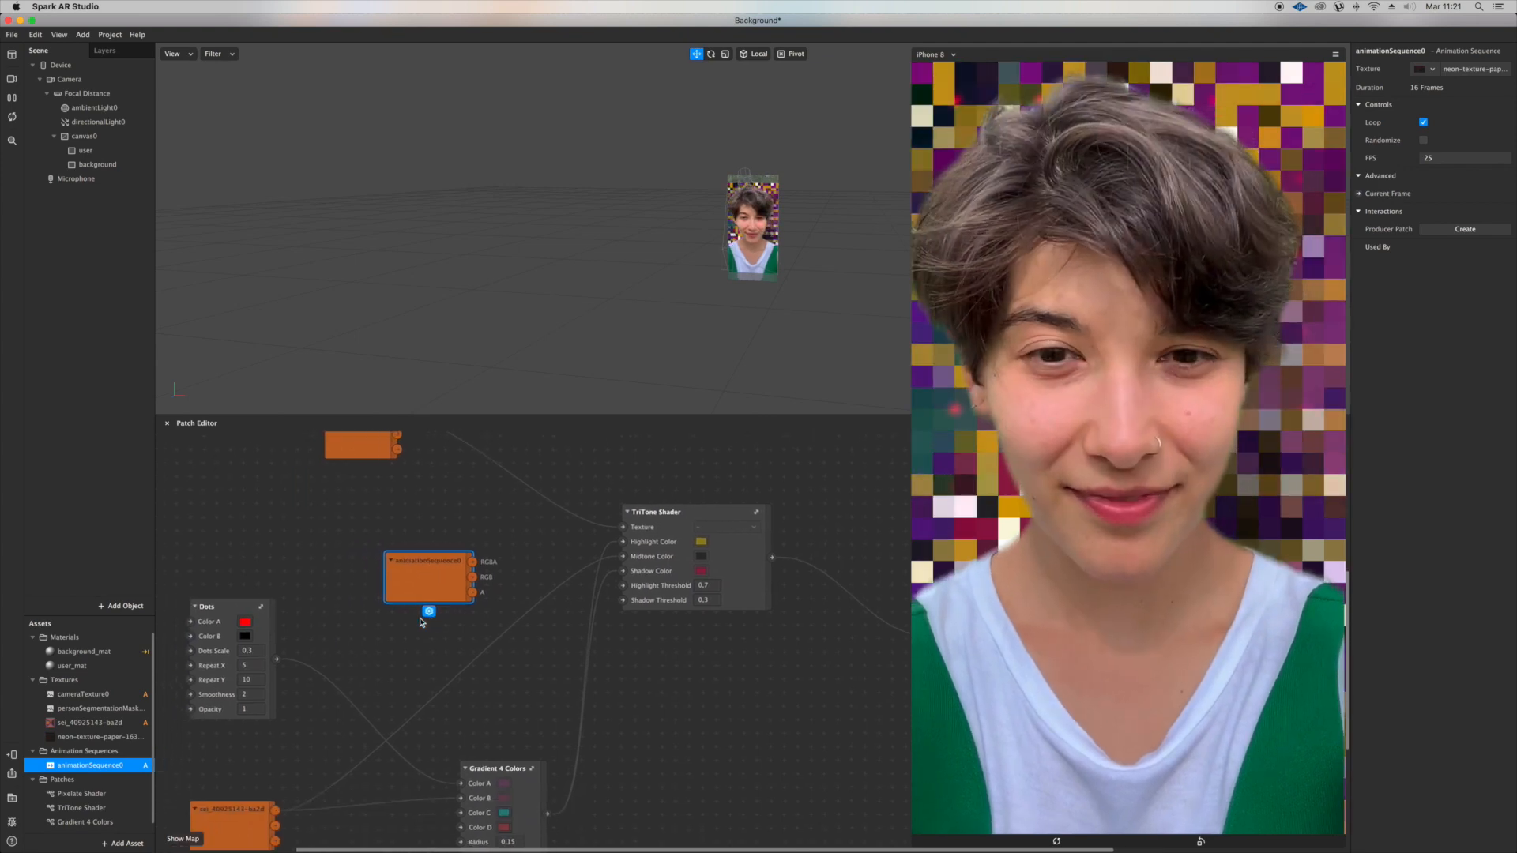
pyautogui.moveTo(481, 562); pyautogui.dragTo(479, 813)
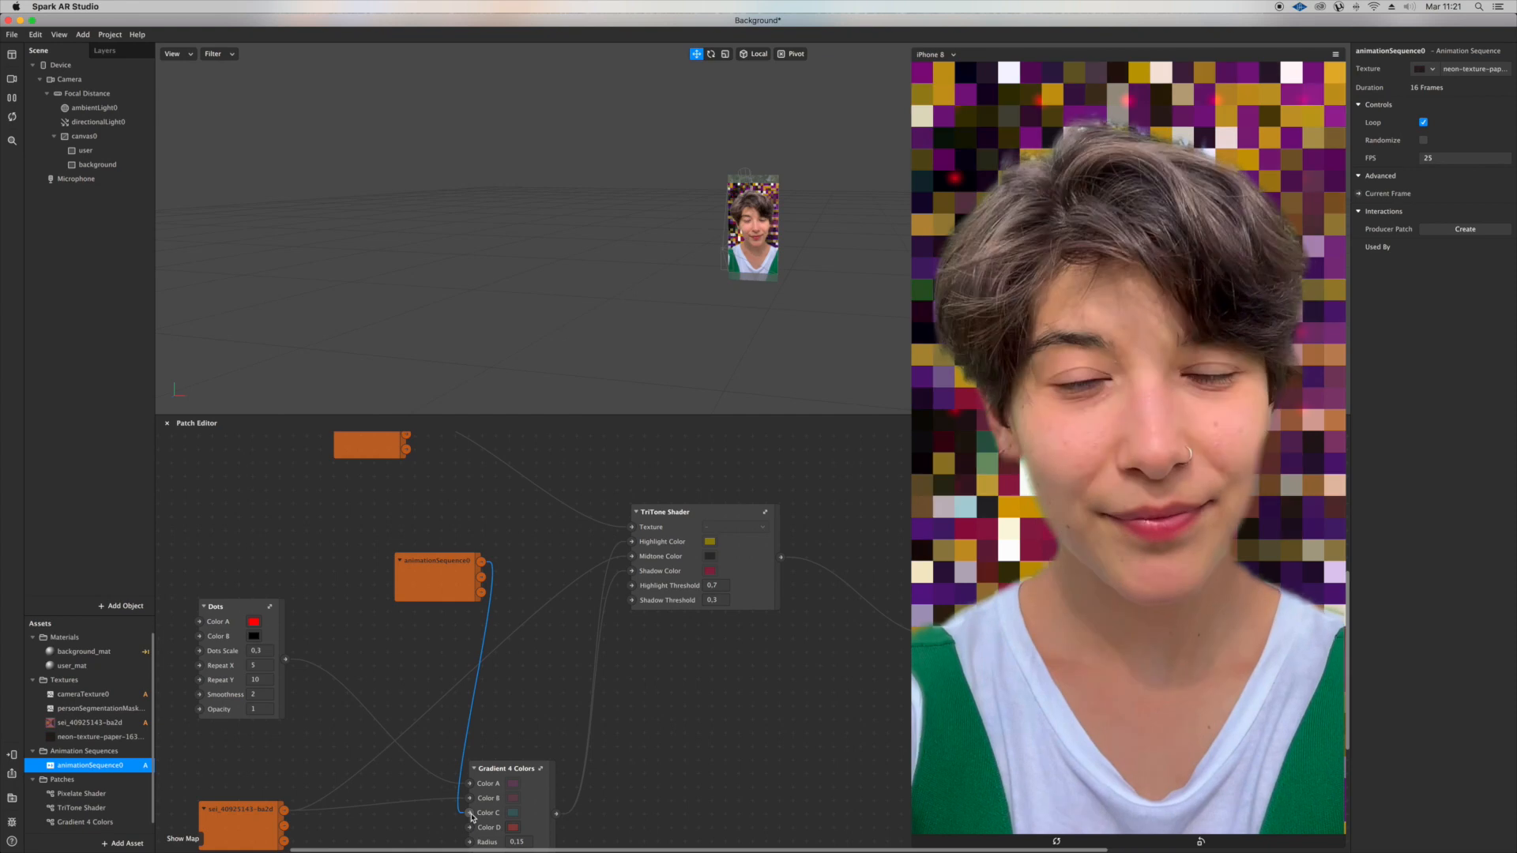
pyautogui.scroll(-2, 469, 618)
pyautogui.moveTo(478, 530); pyautogui.dragTo(465, 799)
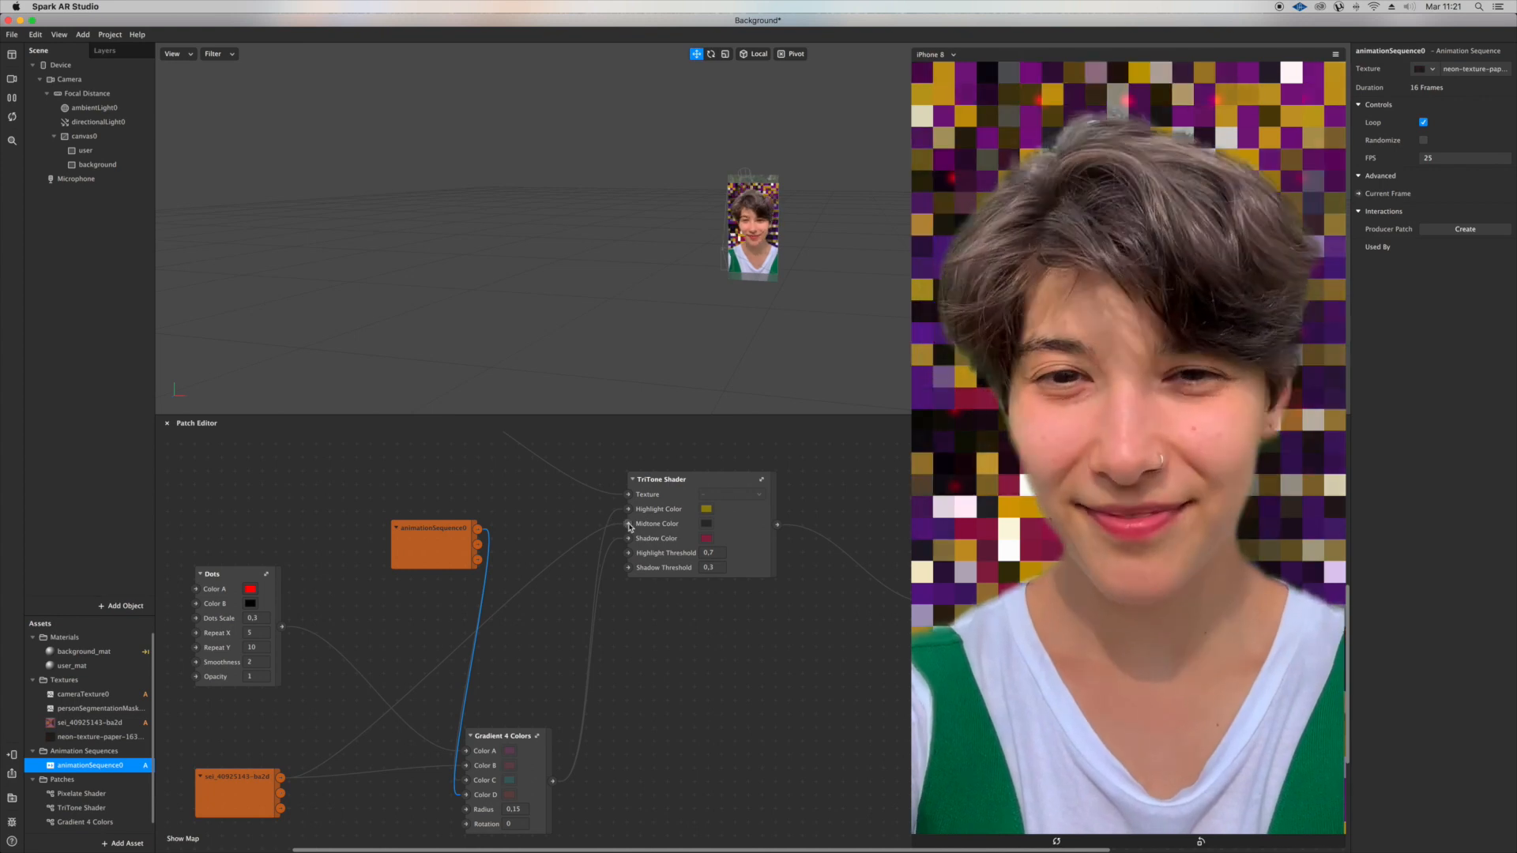
# Step: Disconnect the sei_40925143-ba2d texture from TriTone Shader's Midtone Color and the Dots patch from Gradient 4 Colors' Color A
pyautogui.moveTo(629, 526); pyautogui.dragTo(565, 524)
pyautogui.hscroll(-2, 565, 524)
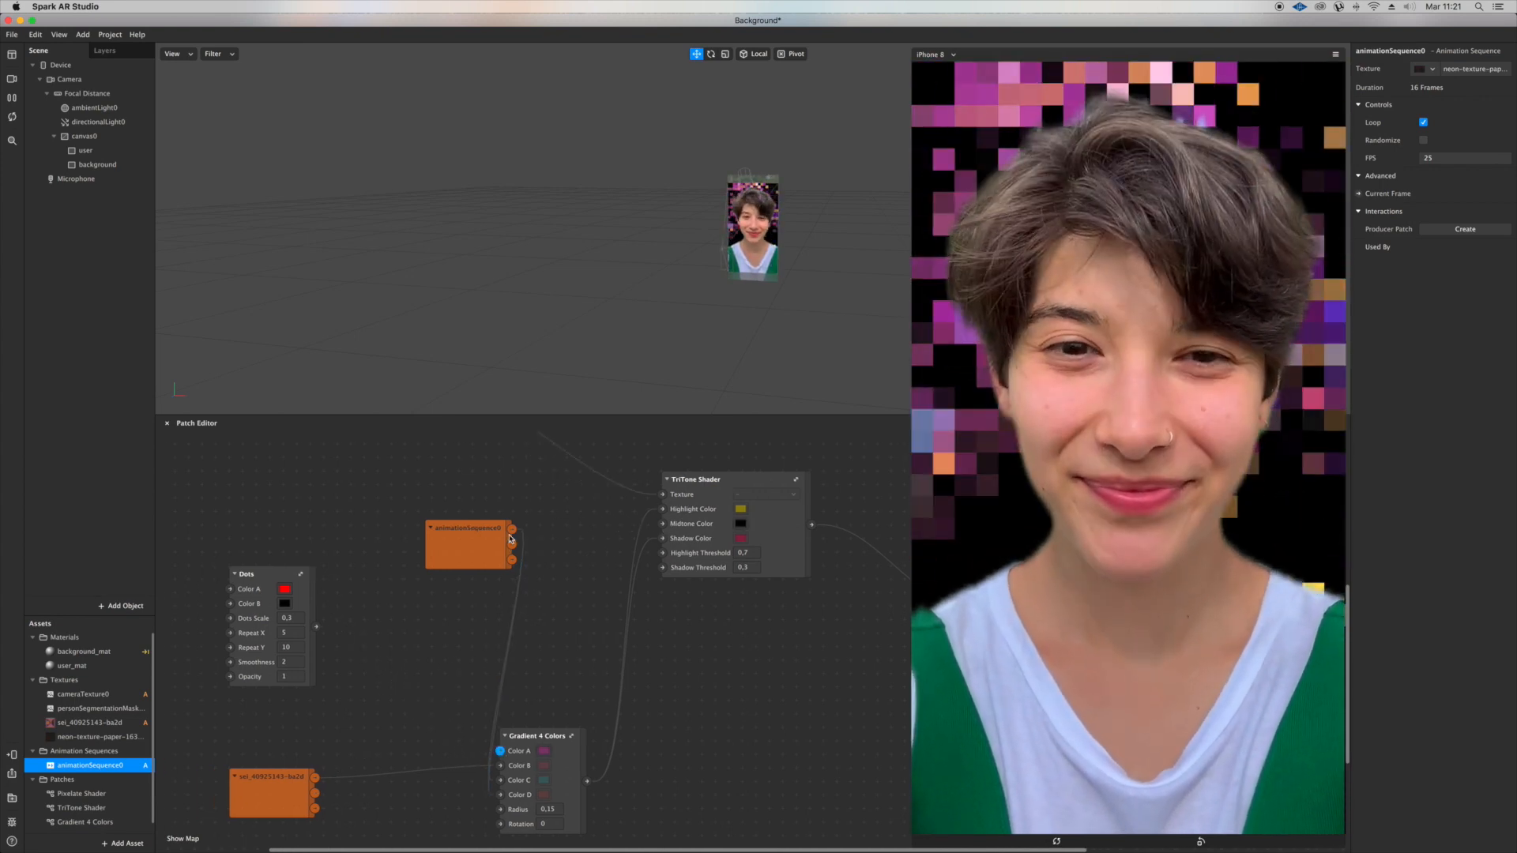
# Step: Connect animationSequence0's output to Gradient 4 Colors' Color A, reposition the gradient patch, and delete the user rectangle from canvas0
pyautogui.moveTo(511, 530); pyautogui.dragTo(607, 695)
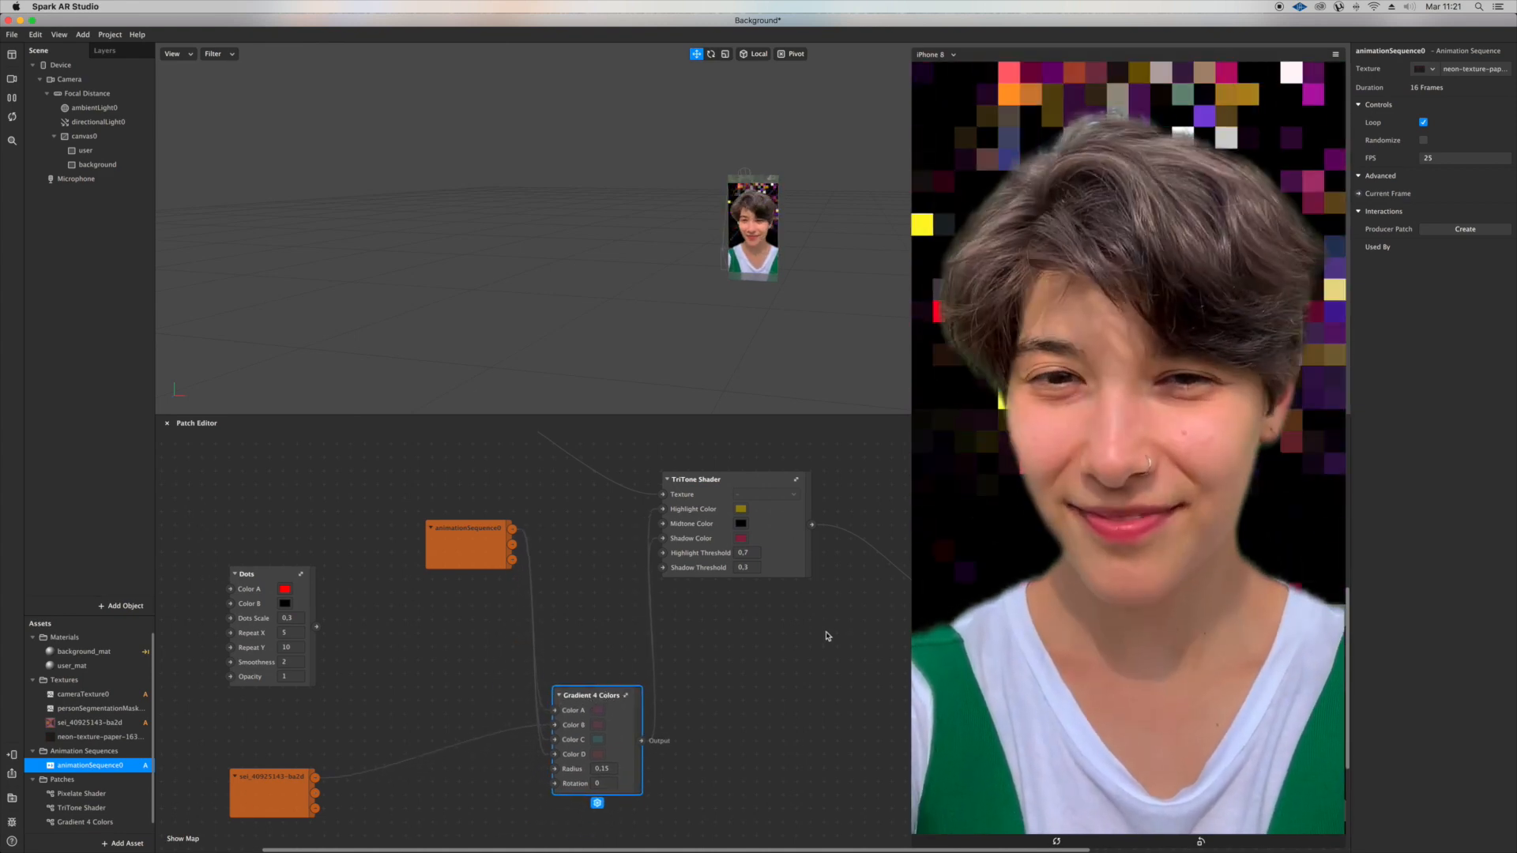
pyautogui.click(84, 150)
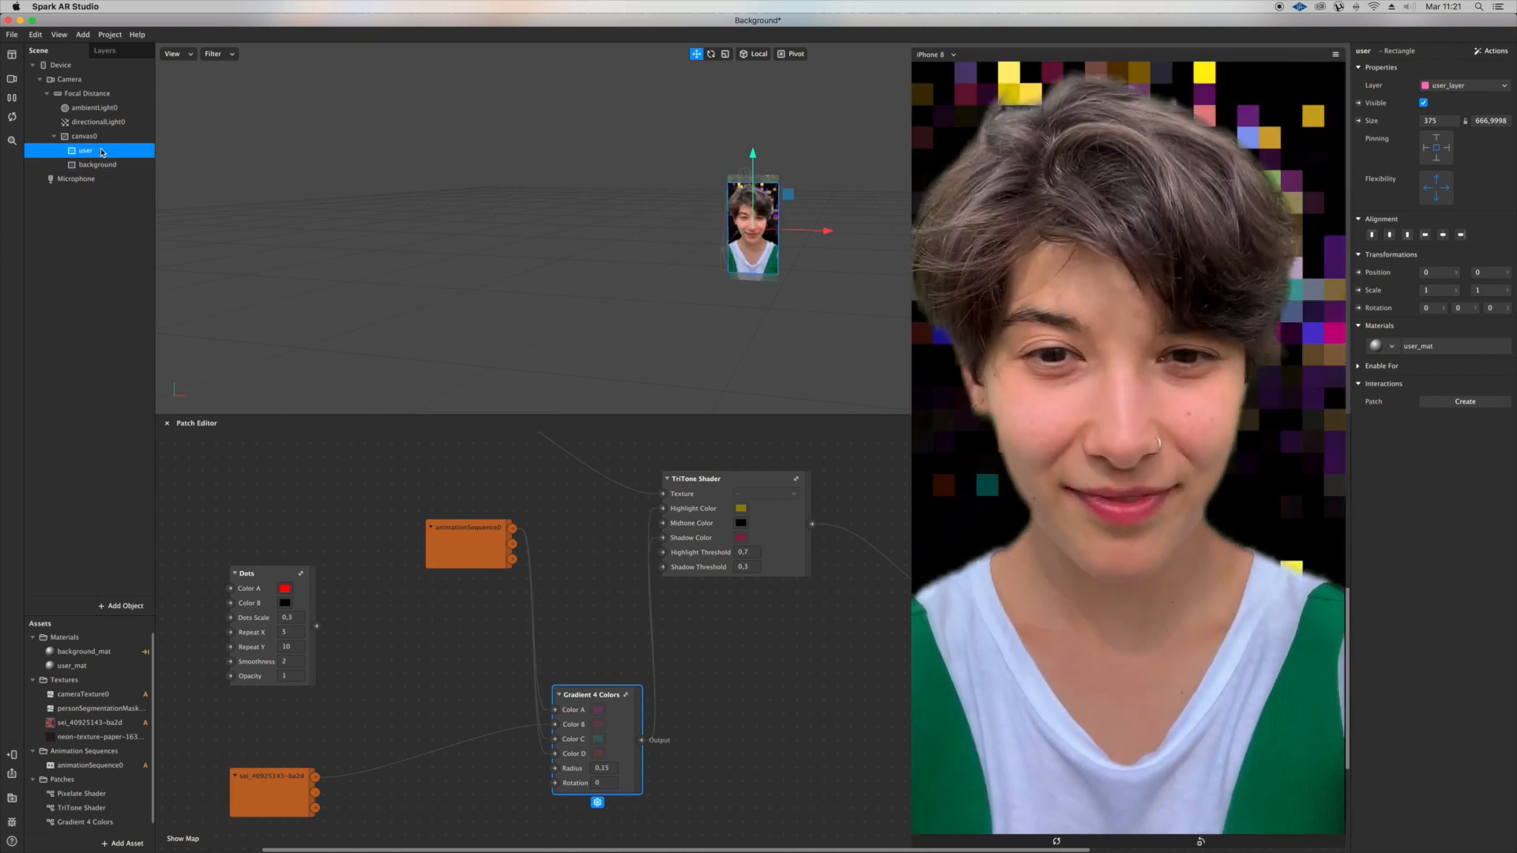
pyautogui.press('Delete')
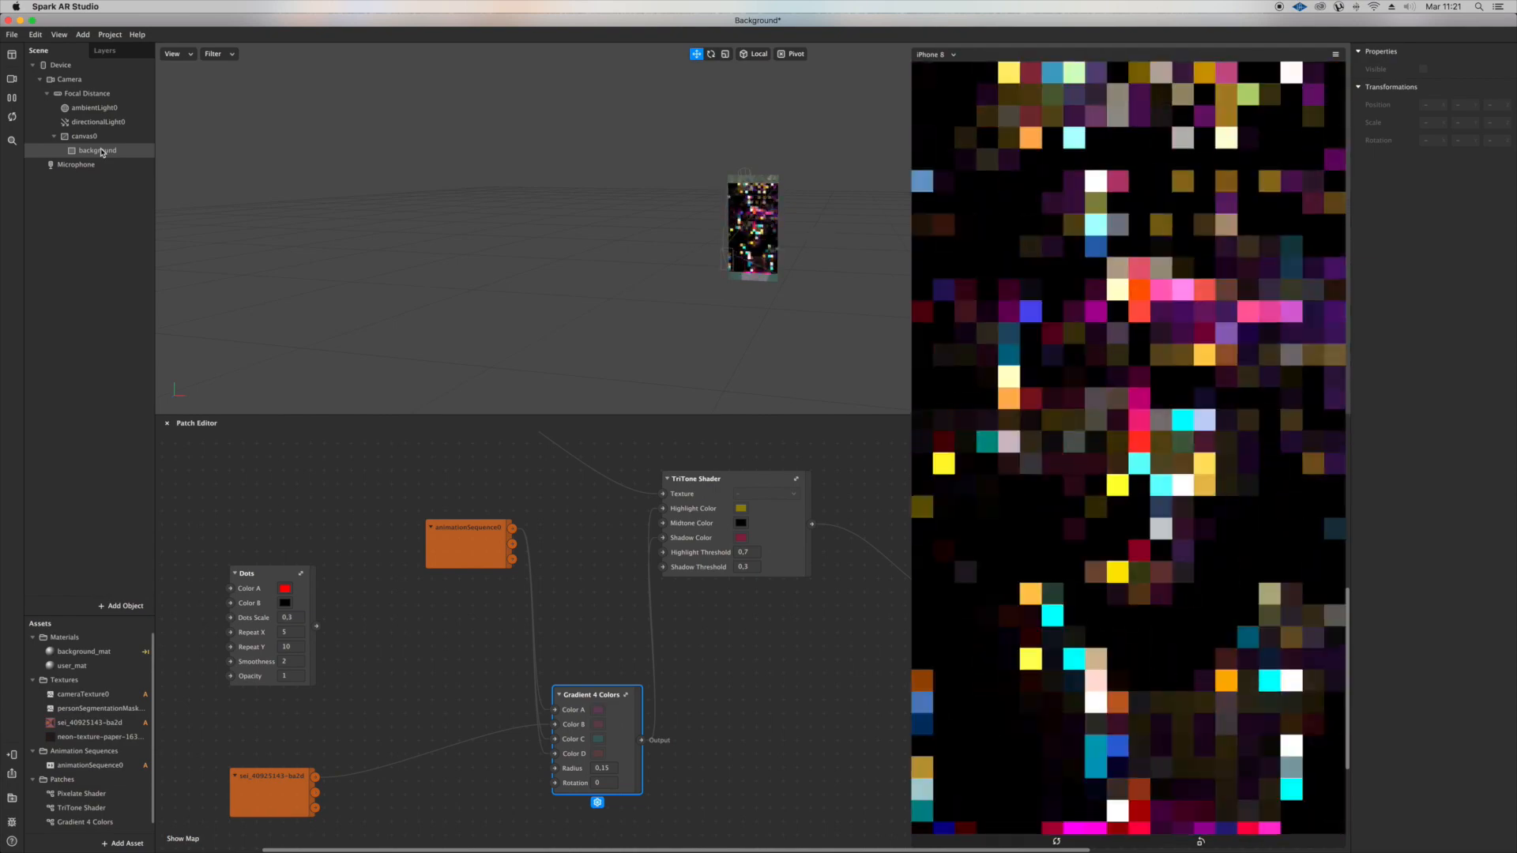
# Step: Connect animationSequence0 to TriTone Shader's Highlight, Midtone and Shadow Color inputs, and Gradient 4 Colors' output to its Shadow Threshold
pyautogui.click(754, 553)
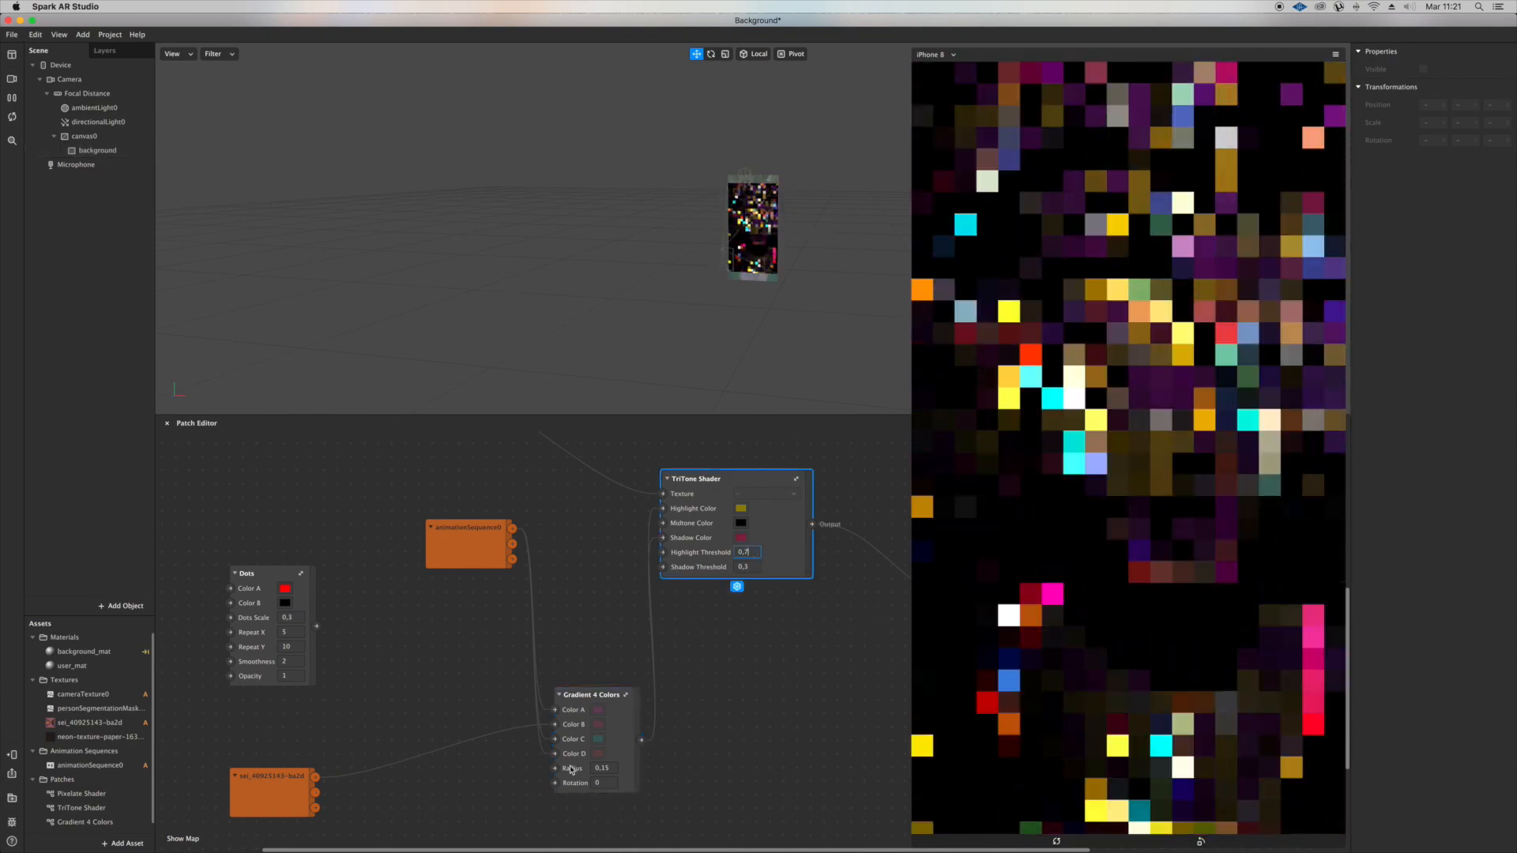
pyautogui.moveTo(510, 535); pyautogui.dragTo(664, 528)
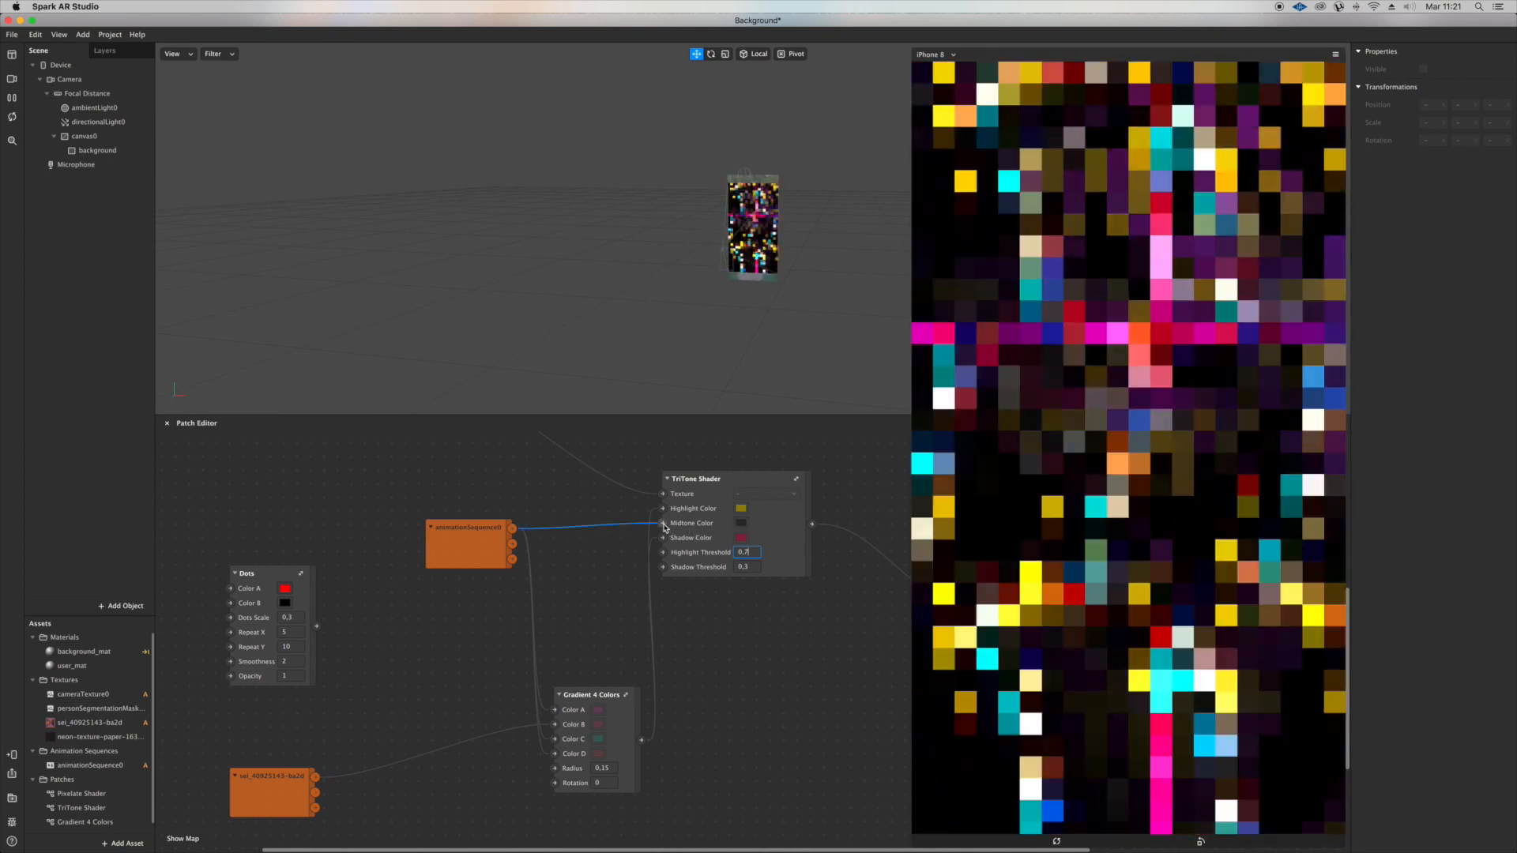
pyautogui.moveTo(512, 528); pyautogui.dragTo(662, 541)
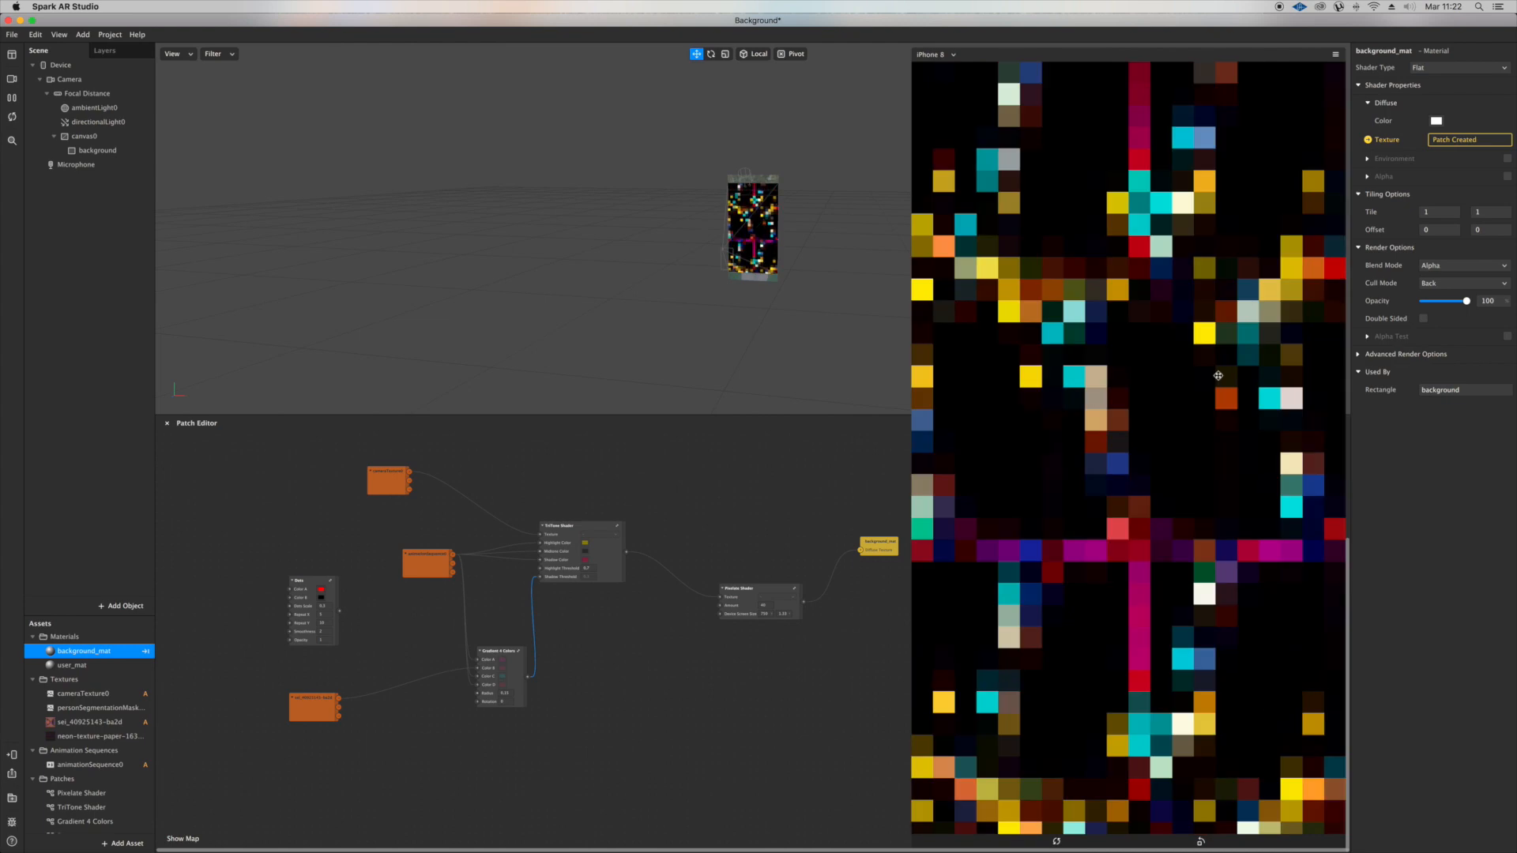
# Step: Change the blend mode of the background_mat material to Add
pyautogui.click(1469, 267)
pyautogui.click(1473, 271)
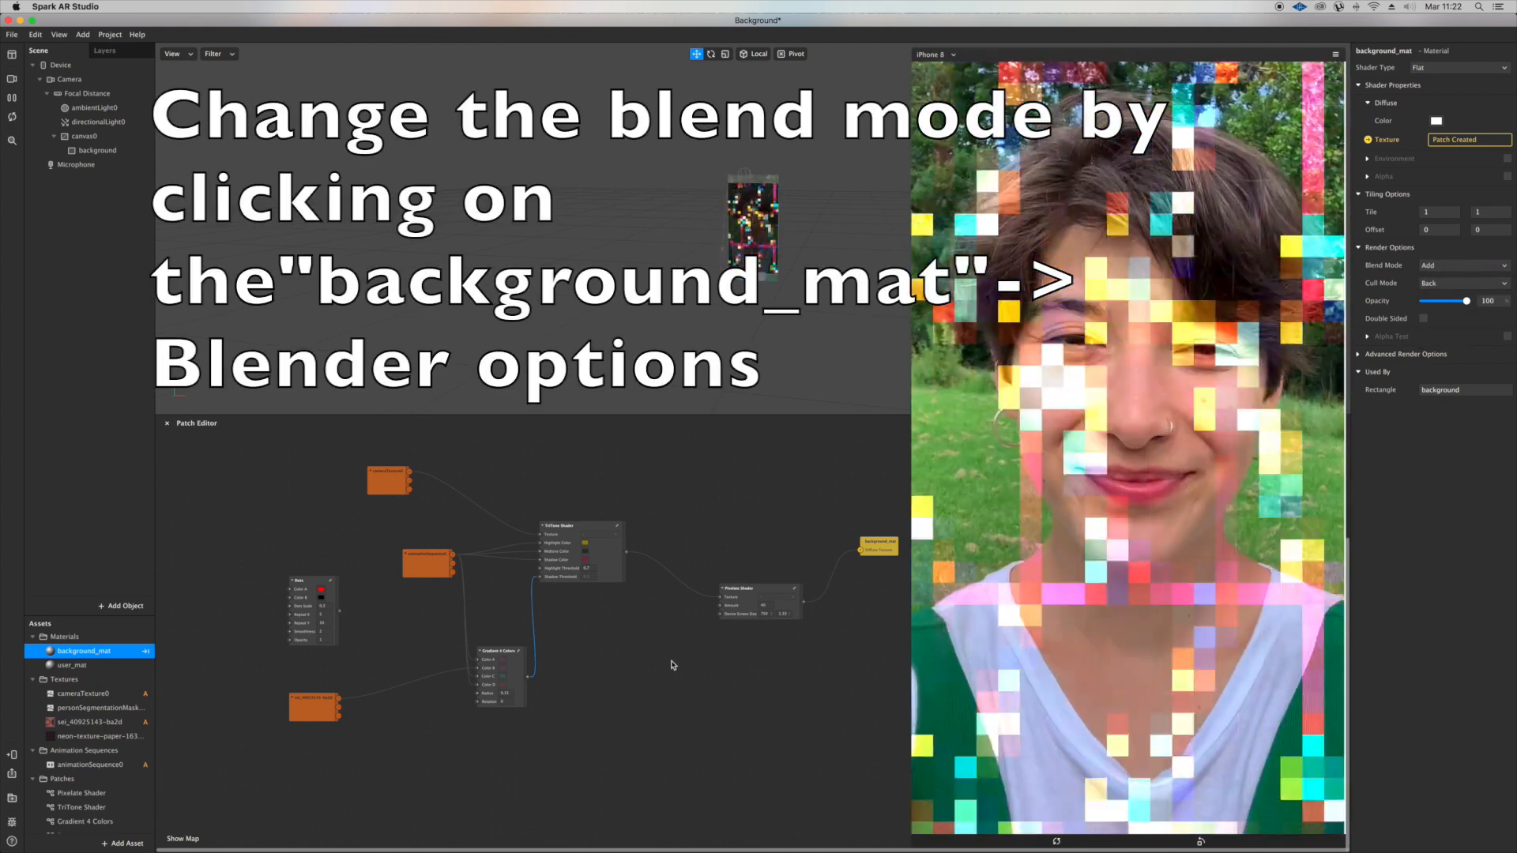
# Step: Add a Loop Animation patch to the empty area below the Pixelate Shader in the patch graph
pyautogui.click(514, 654)
pyautogui.scroll(3, 724, 695)
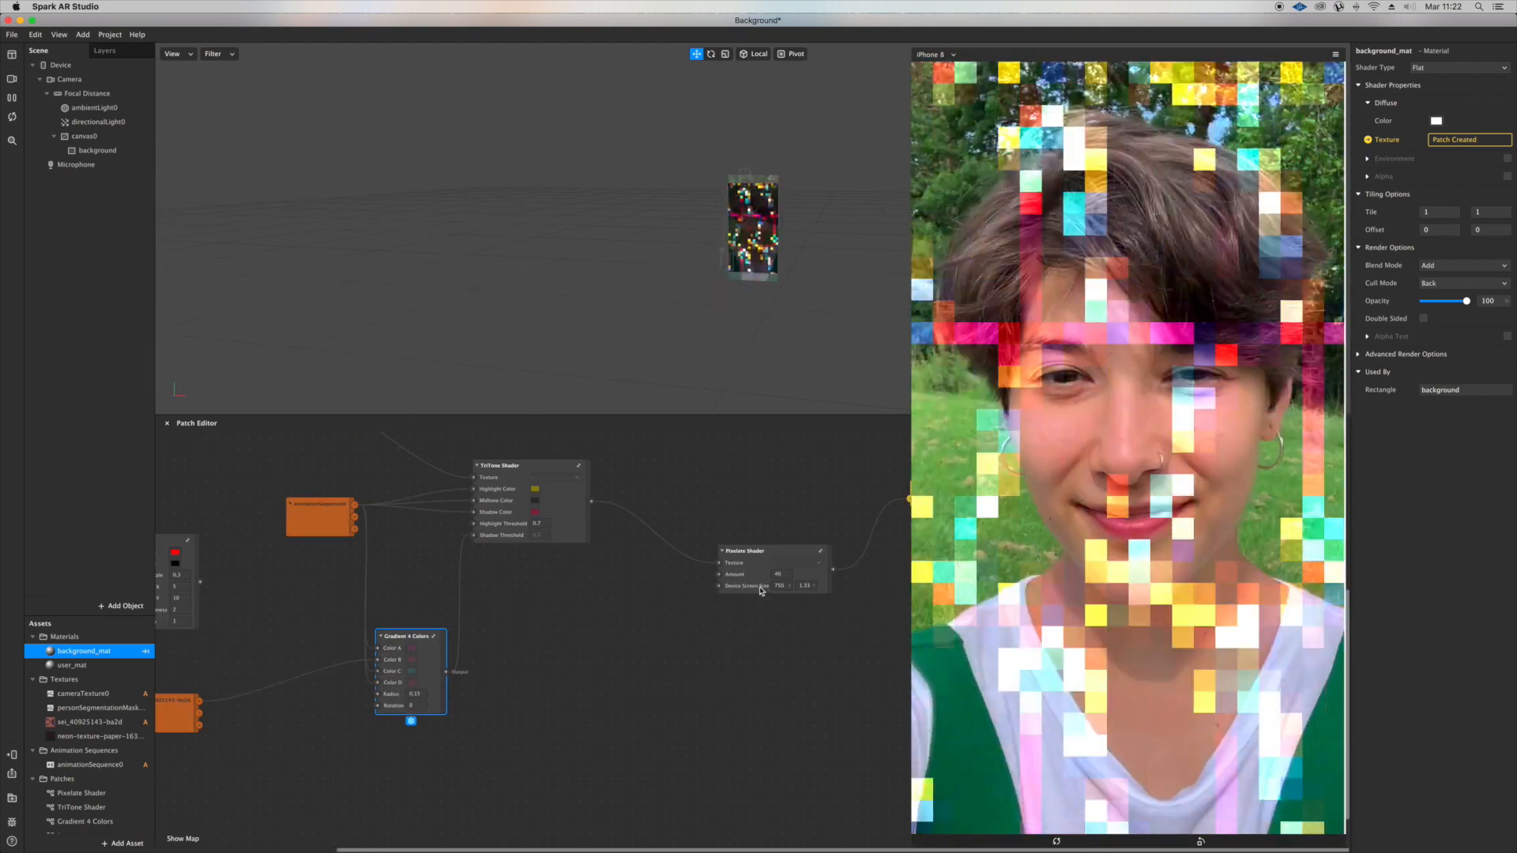
pyautogui.click(760, 591)
pyautogui.hscroll(-2, 695, 639)
pyautogui.doubleClick(624, 691)
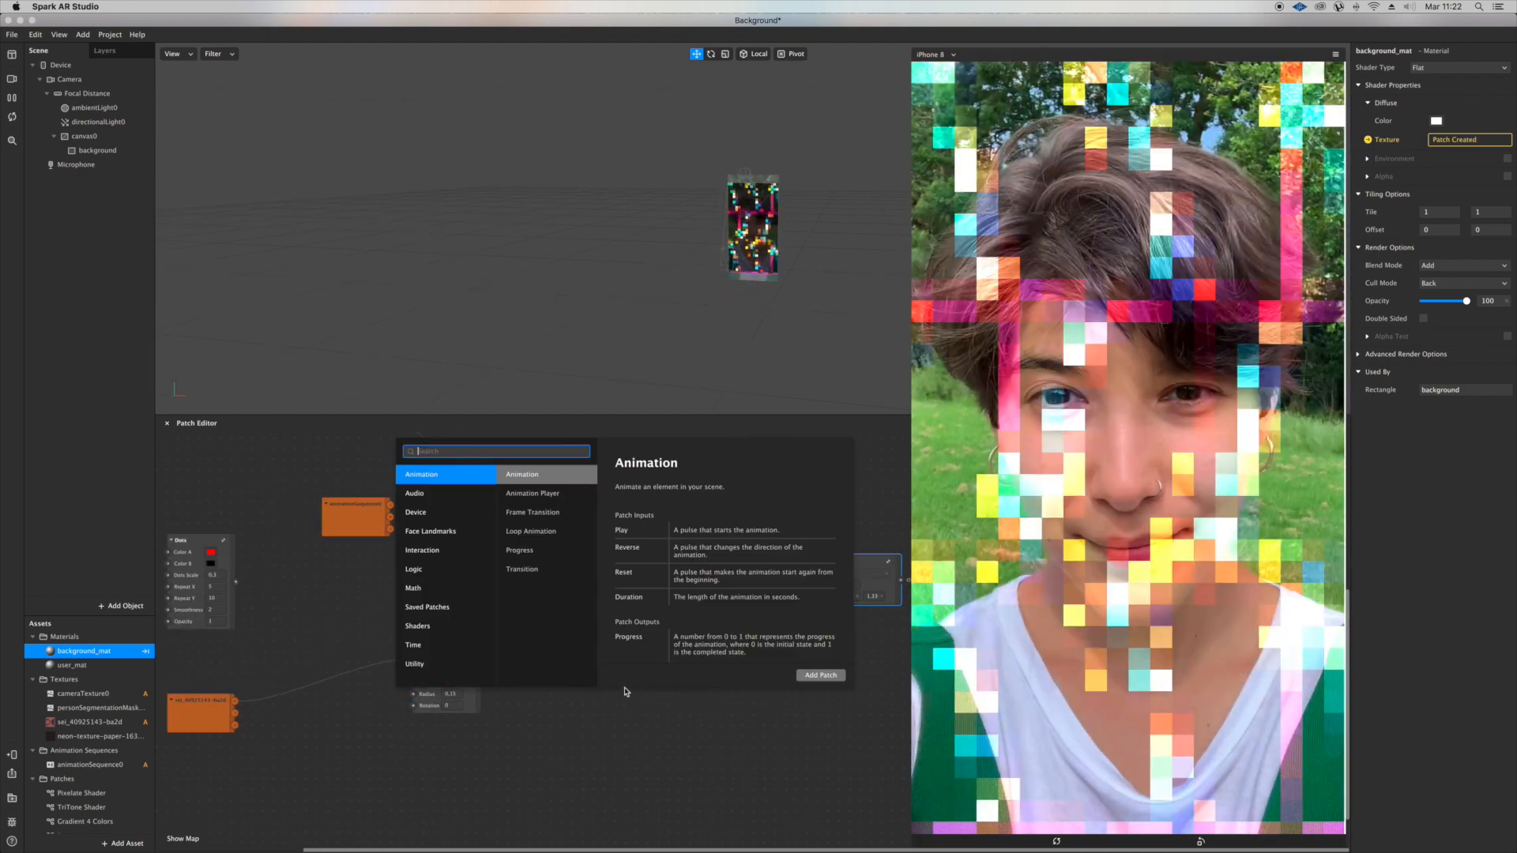
pyautogui.doubleClick(564, 531)
# Step: Add a To Range patch fed by the Loop Animation patch's progress output
pyautogui.moveTo(658, 701)
pyautogui.mouseDown()
pyautogui.moveTo(571, 706)
pyautogui.moveTo(673, 681)
pyautogui.mouseUp()
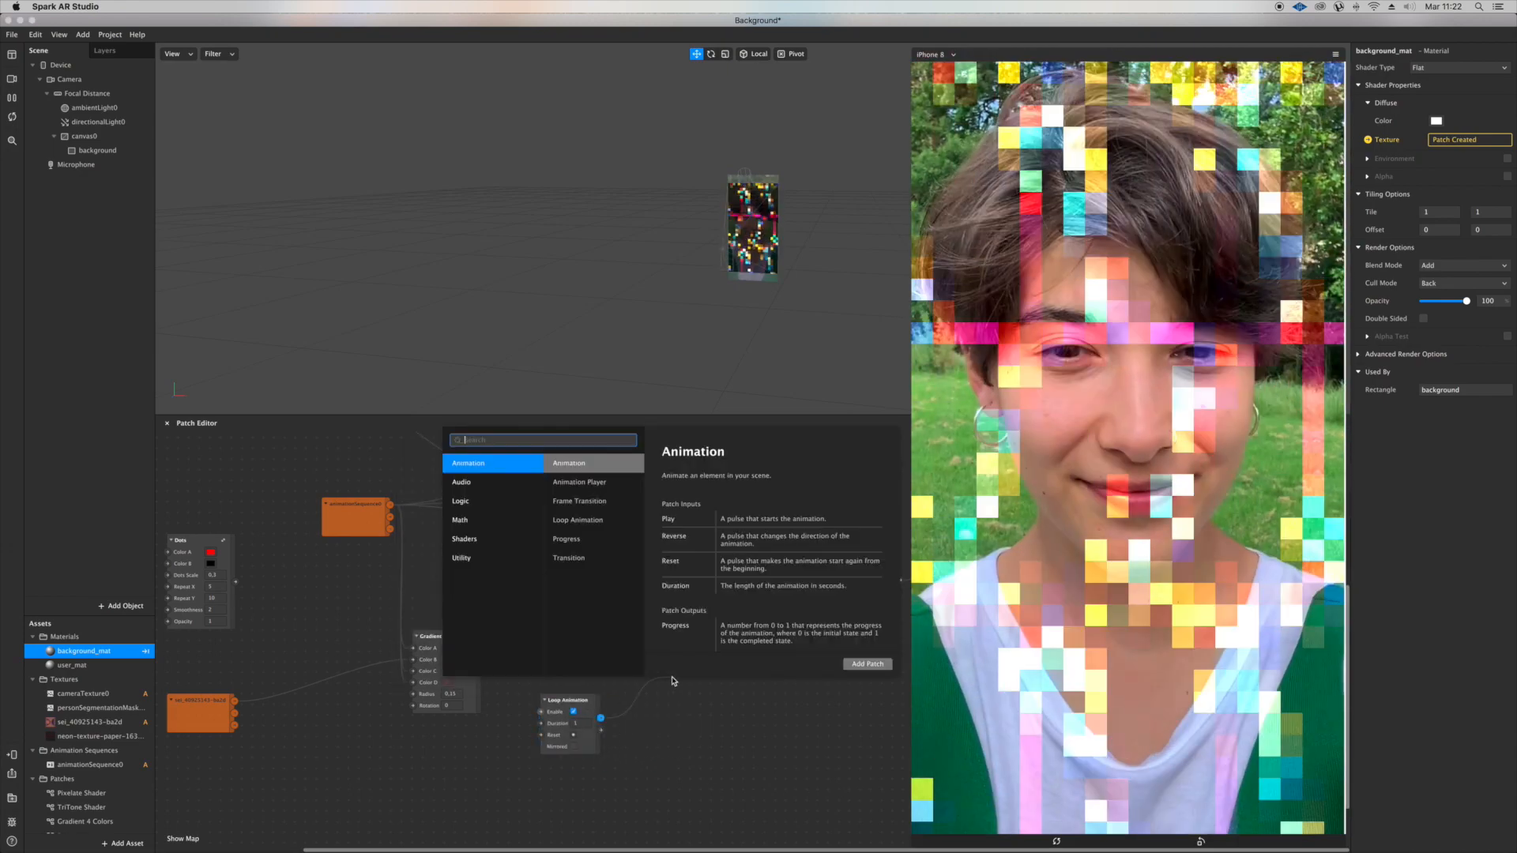
pyautogui.write('to')
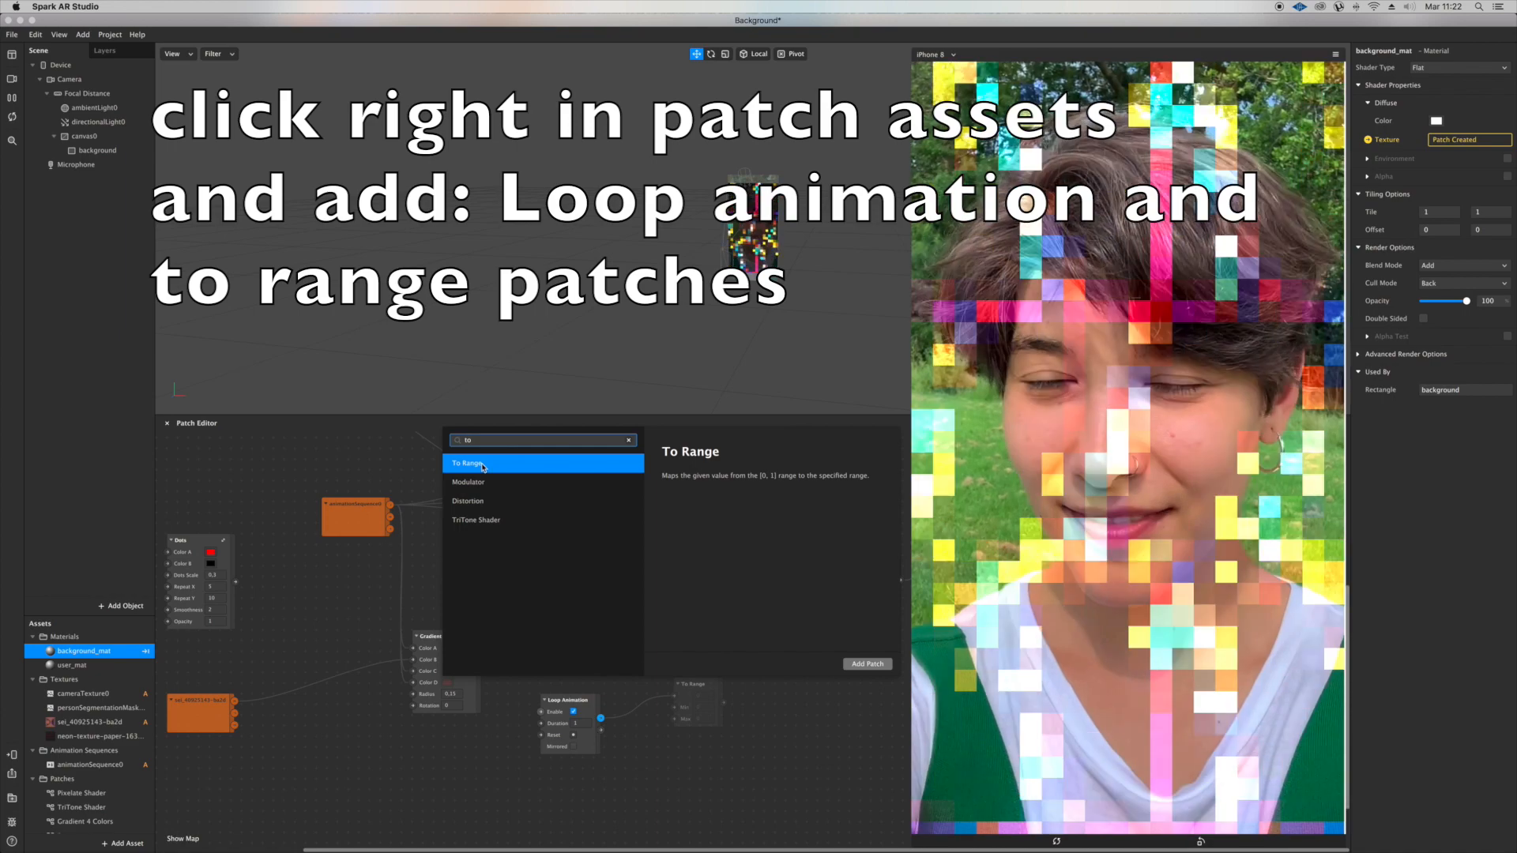
pyautogui.doubleClick(485, 466)
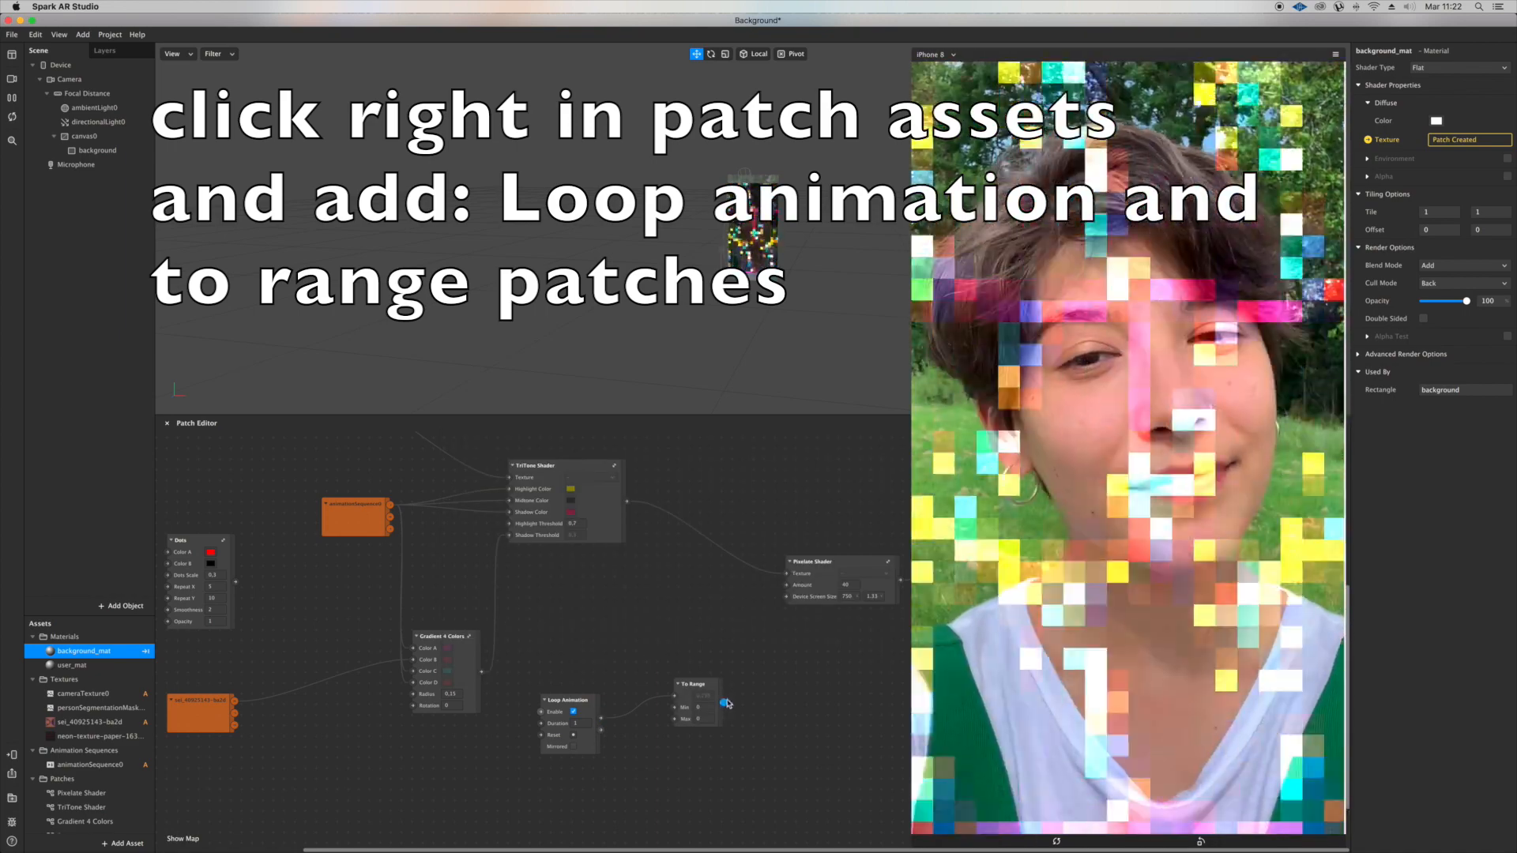
# Step: Set the To Range patch's Min to 40 and Max to 10, and connect its output to Pixelate Shader's Amount
pyautogui.click(698, 707)
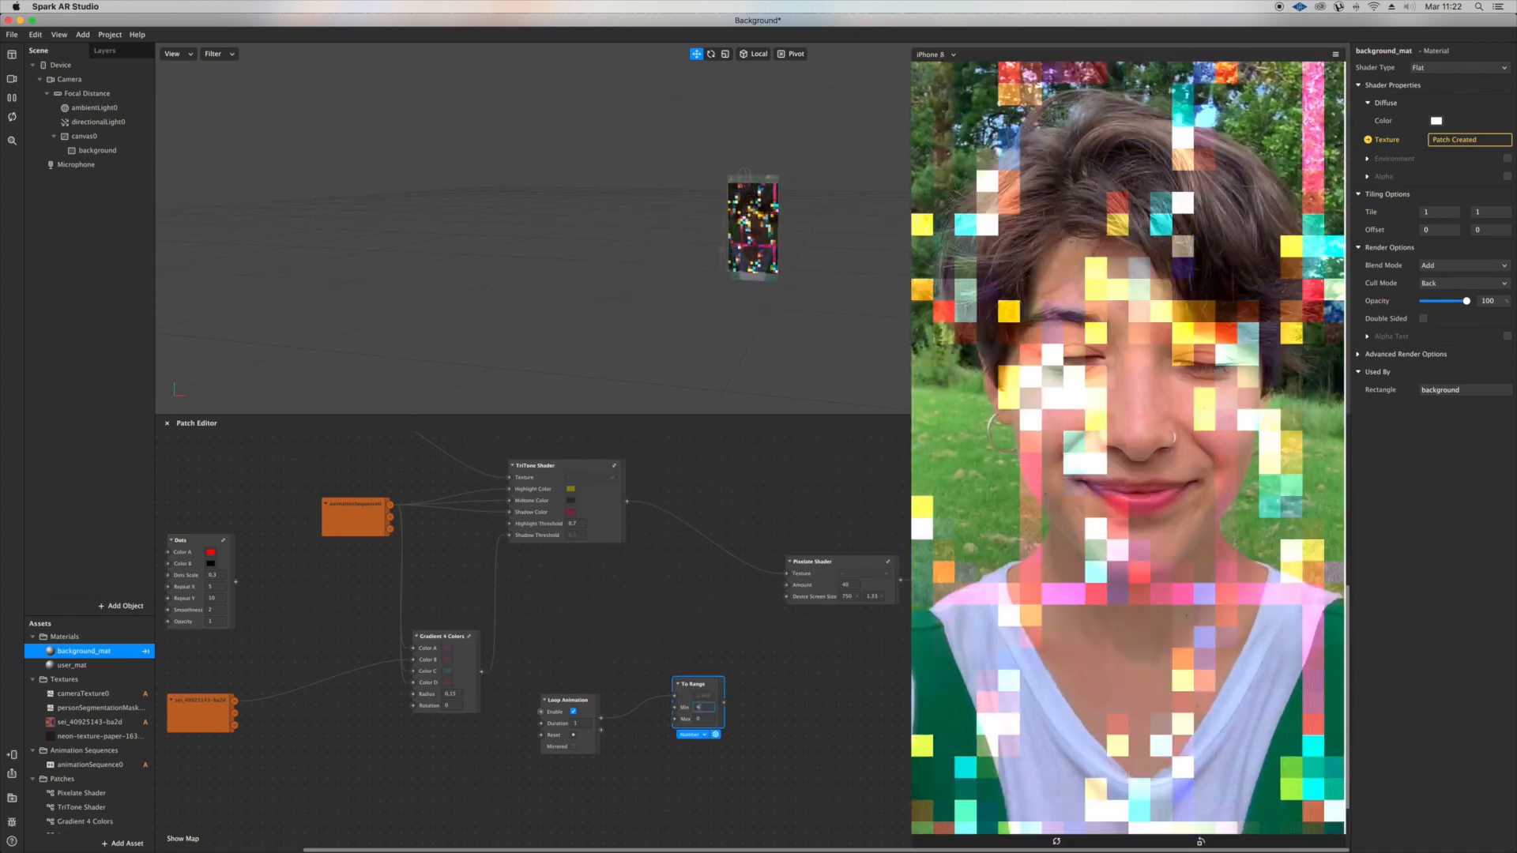
pyautogui.scroll(5, 717, 729)
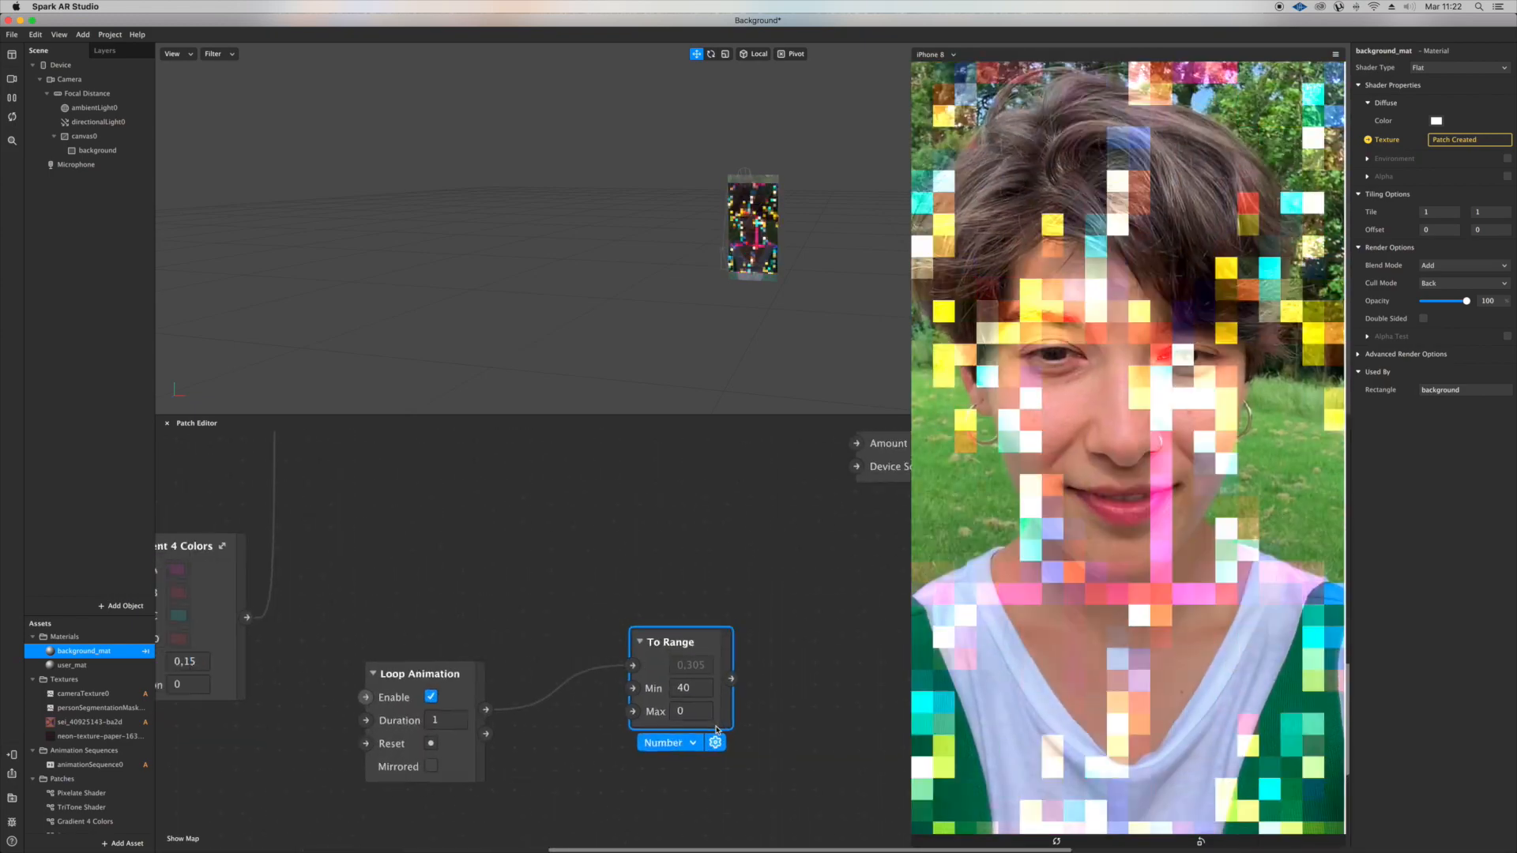
pyautogui.click(695, 721)
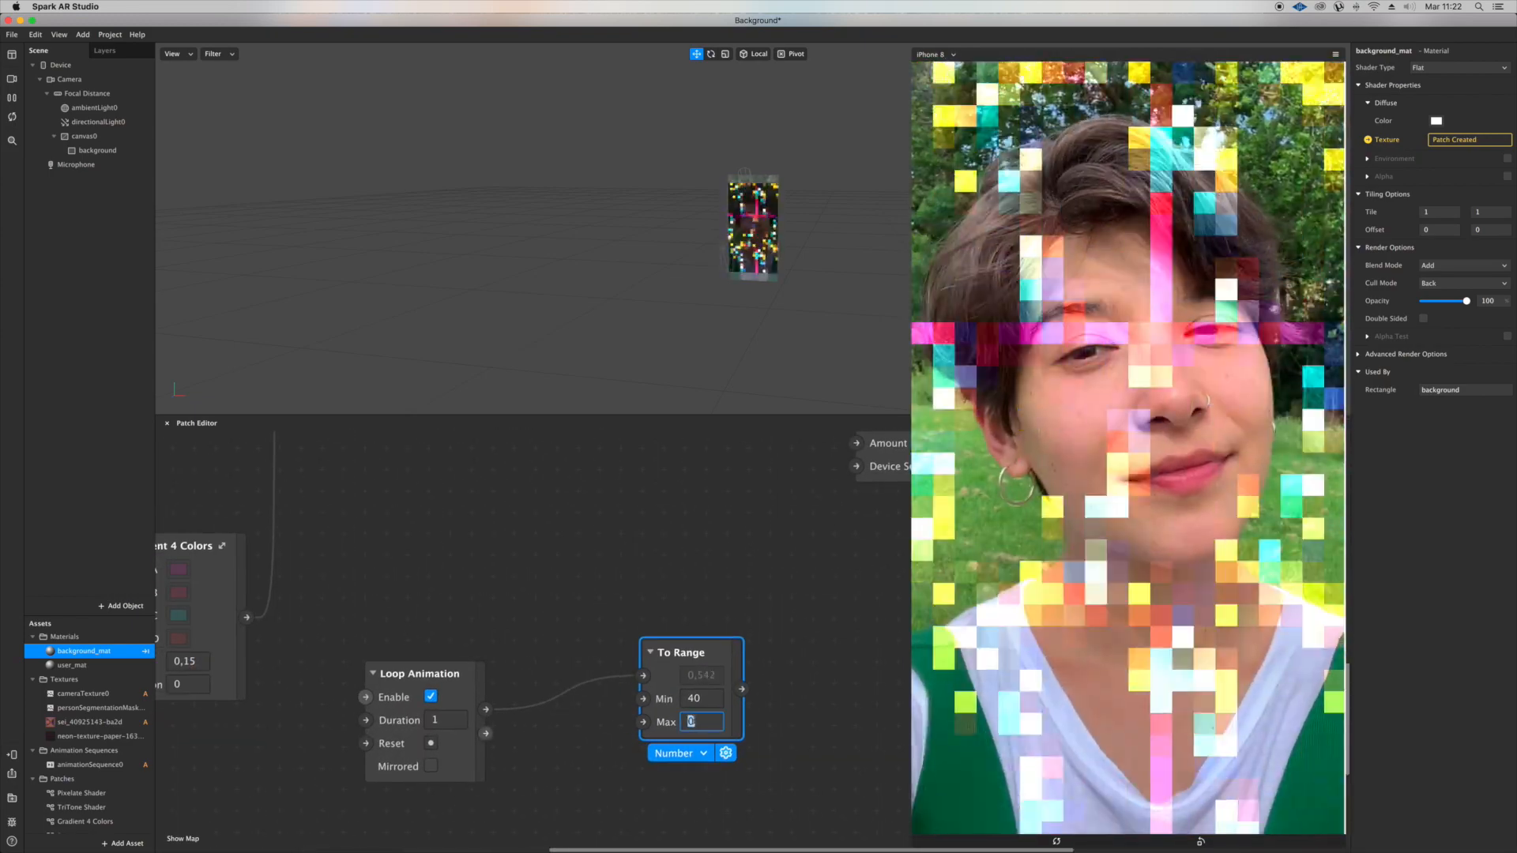
pyautogui.write('10')
pyautogui.hscroll(5, 513, 632)
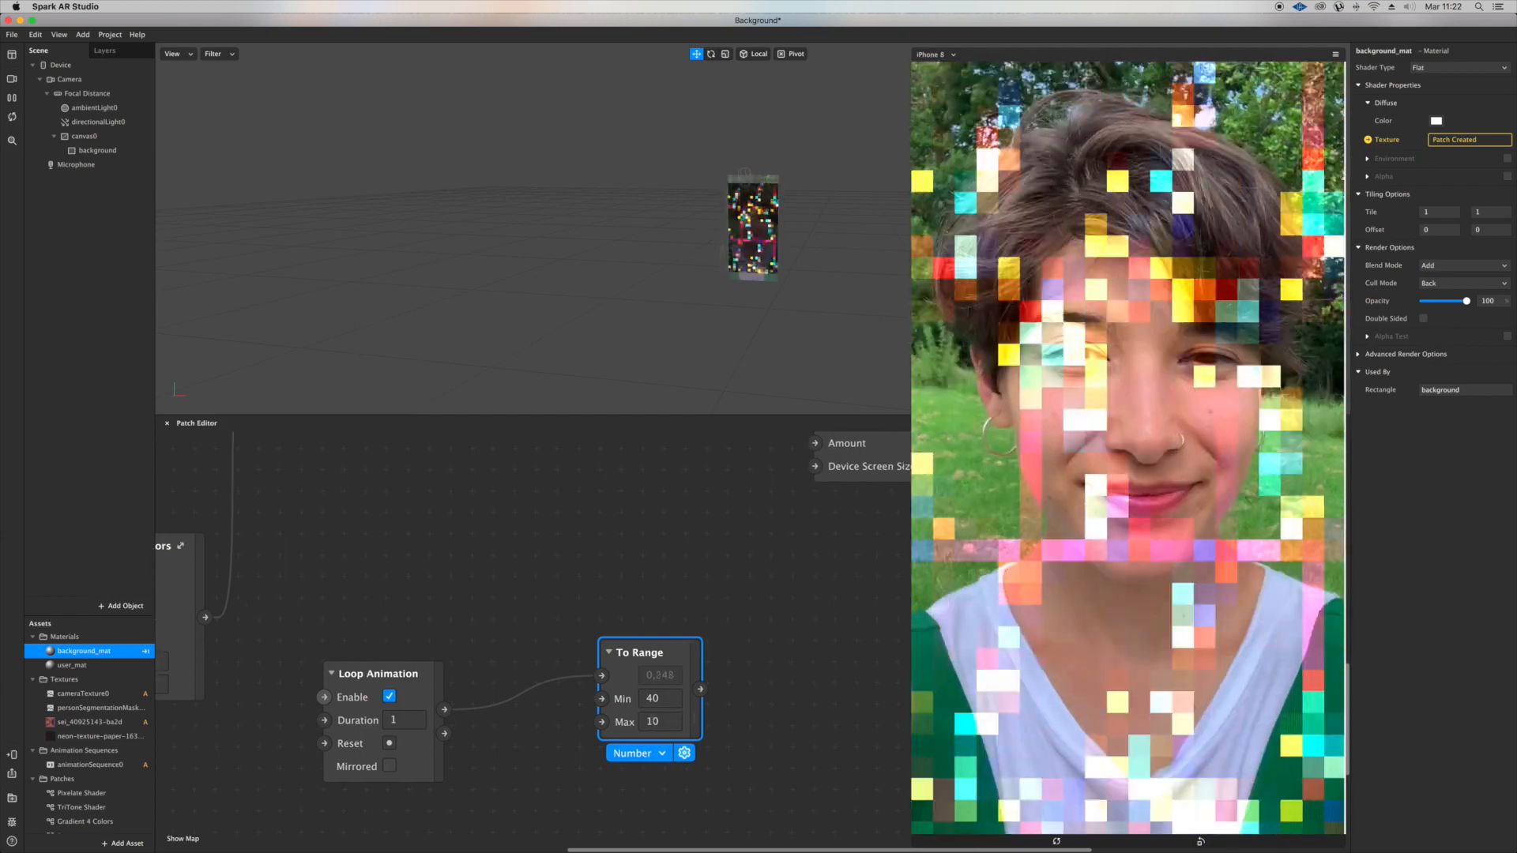
pyautogui.moveTo(567, 720); pyautogui.dragTo(683, 484)
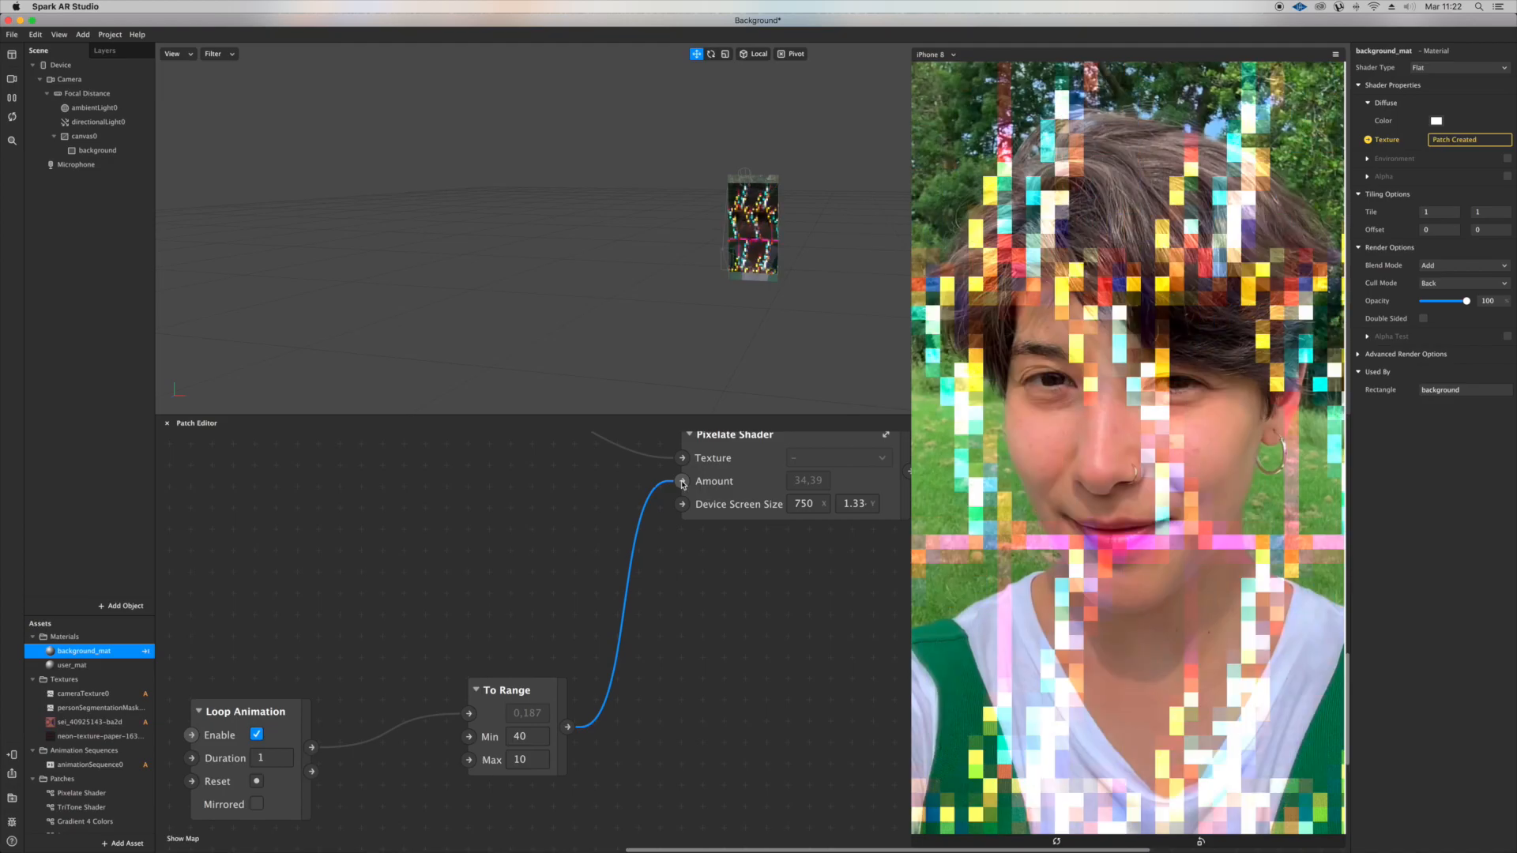